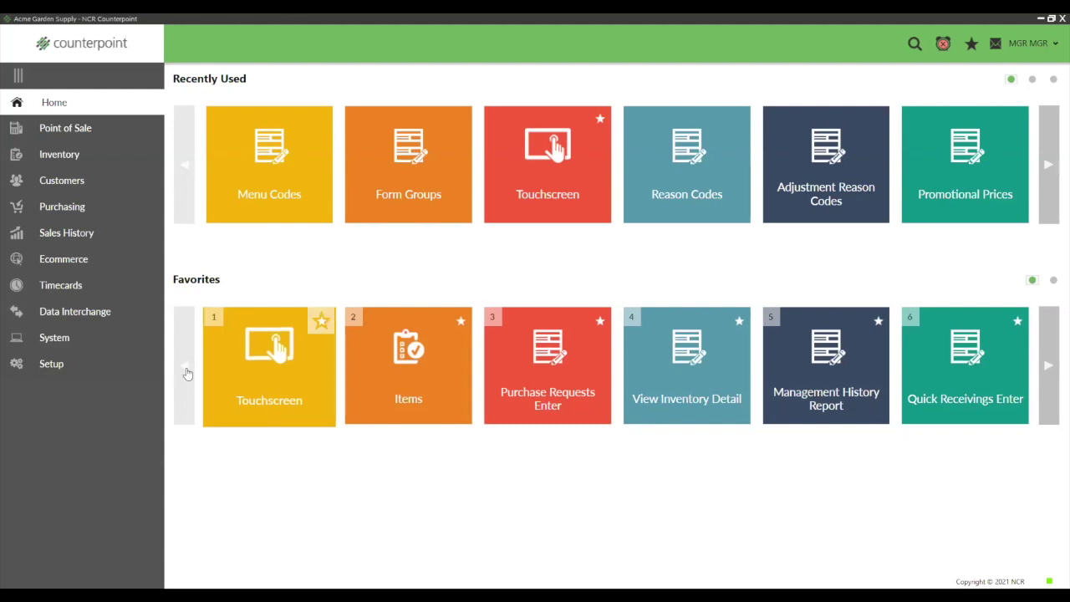
Step: Open Customers maintenance, page forward through three customer records, then close the window
{"action": "left_click", "coordinate": [72, 187]}
{"action": "left_click", "coordinate": [231, 153]}
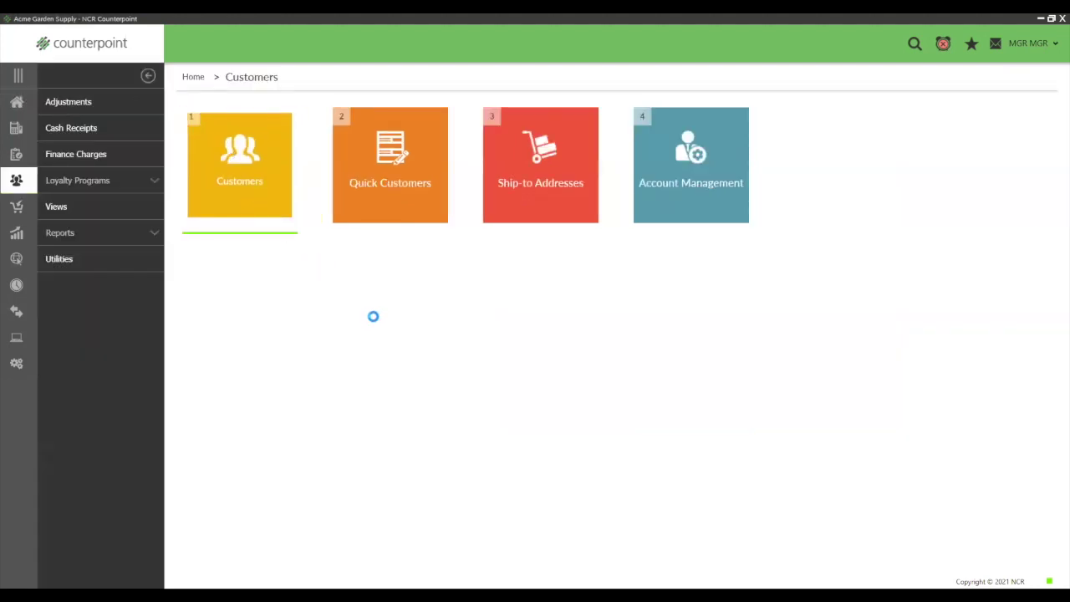
{"action": "left_click", "coordinate": [487, 174]}
{"action": "left_click", "coordinate": [487, 173]}
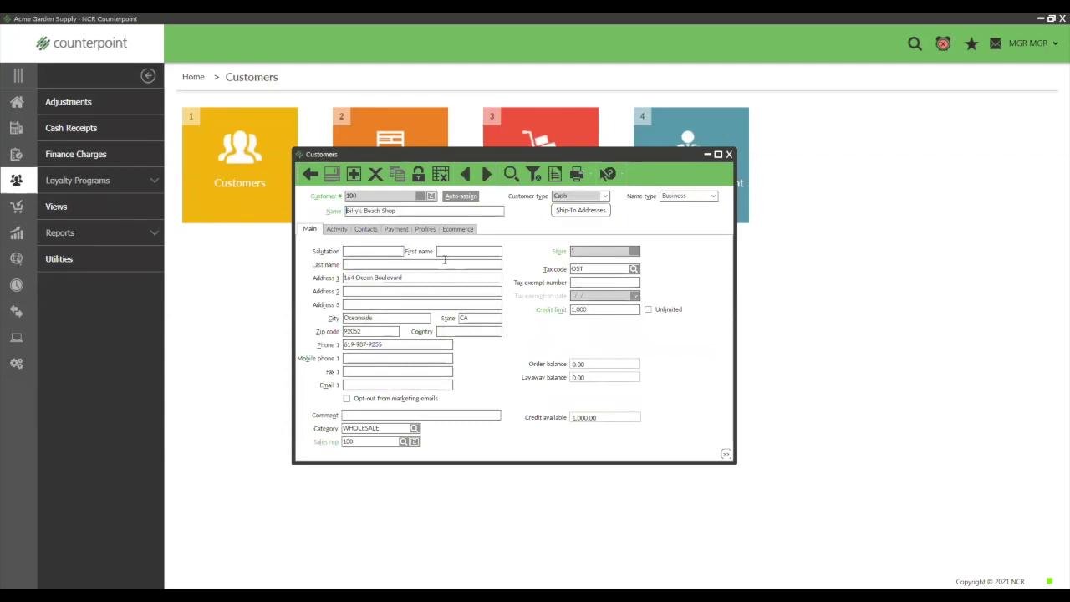
{"action": "left_click", "coordinate": [487, 174]}
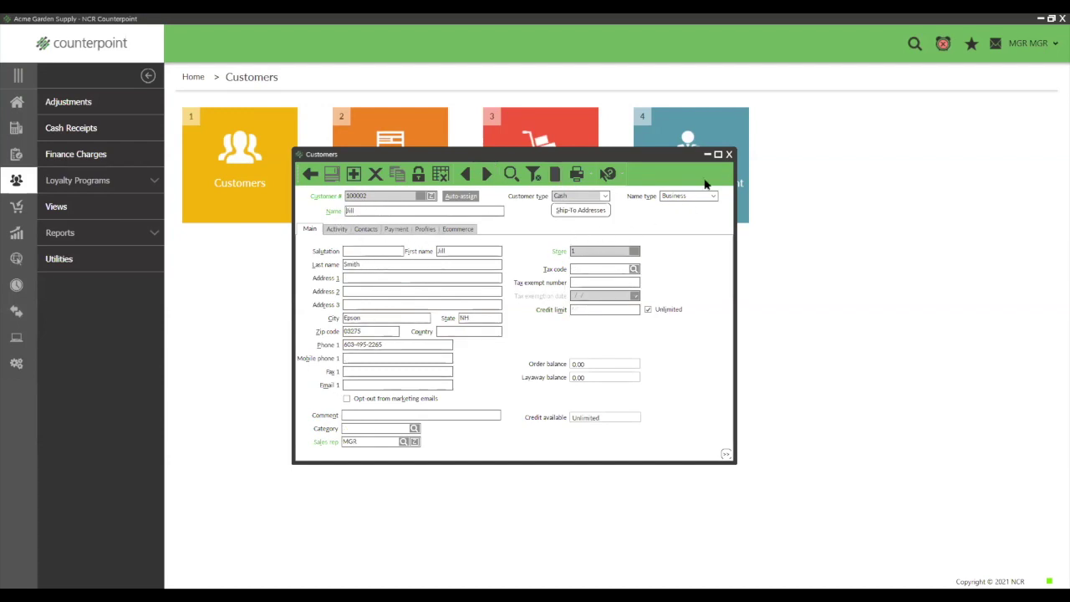
{"action": "left_click", "coordinate": [730, 156]}
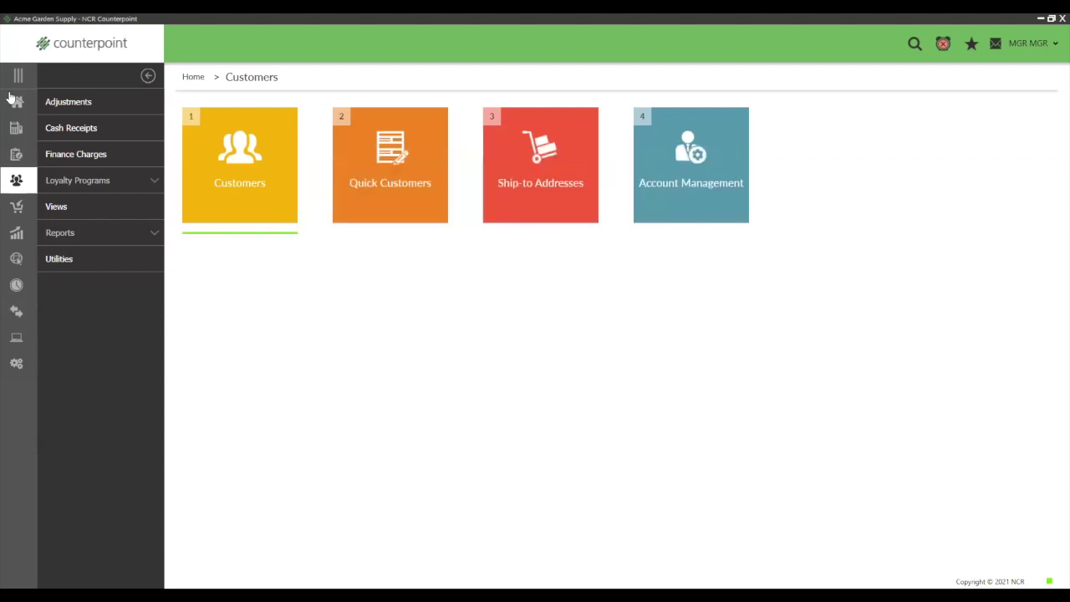
Step: Launch Point of Sale > Tickets > Touchscreen ticket entry and bring up the Customer LookUp
{"action": "left_click", "coordinate": [17, 102]}
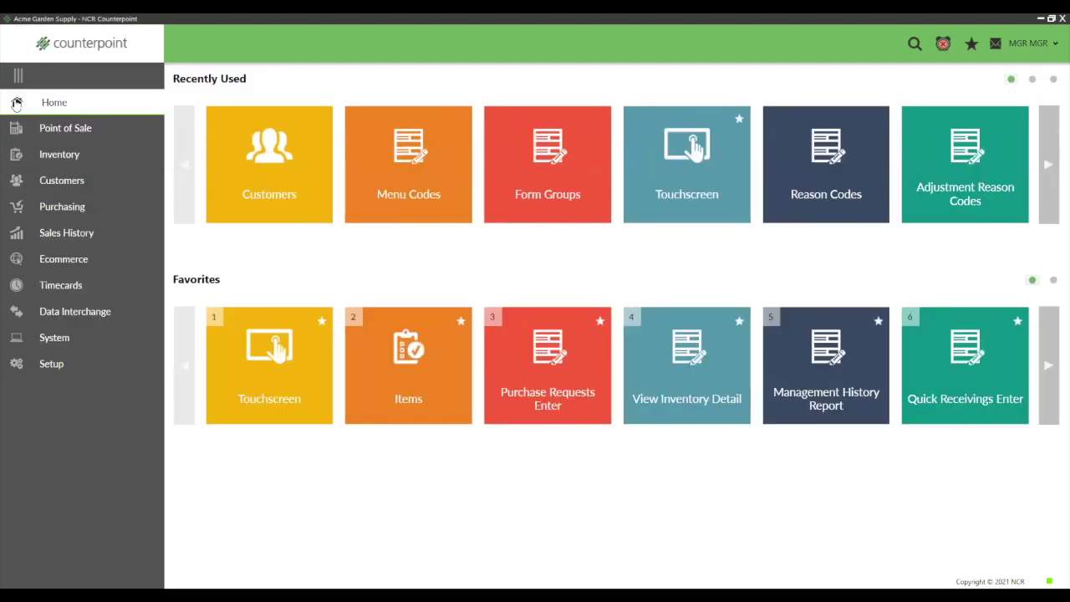
{"action": "left_click", "coordinate": [75, 128]}
{"action": "left_click", "coordinate": [64, 105]}
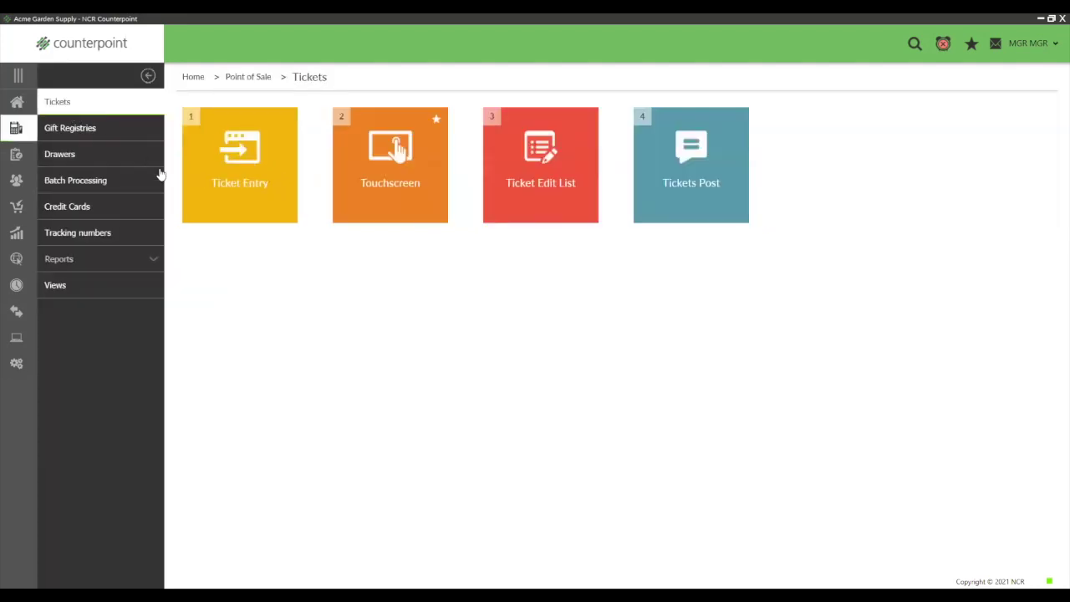
{"action": "left_click", "coordinate": [364, 206]}
{"action": "left_click", "coordinate": [455, 374]}
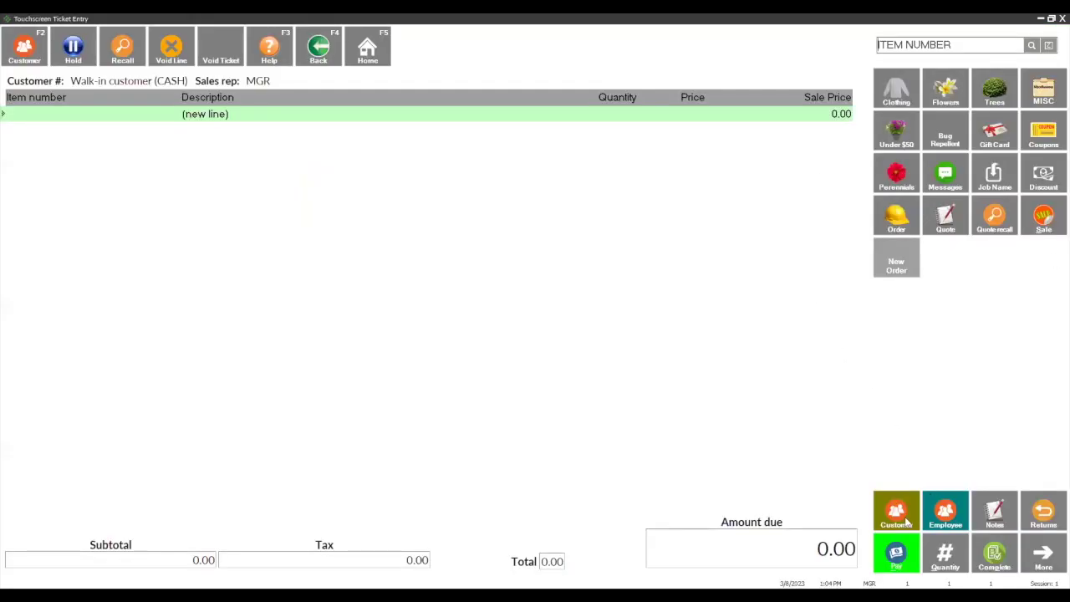
{"action": "left_click", "coordinate": [907, 520]}
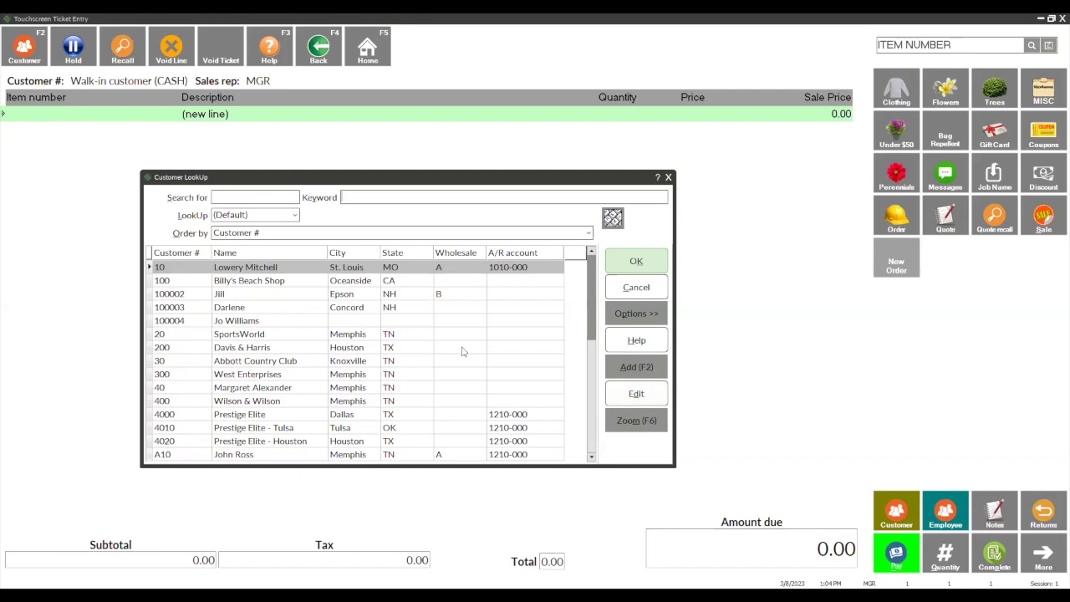
Step: Start a new customer, discard it unsaved, then exit Customer LookUp and Touchscreen Ticket Entry
{"action": "left_click", "coordinate": [649, 370]}
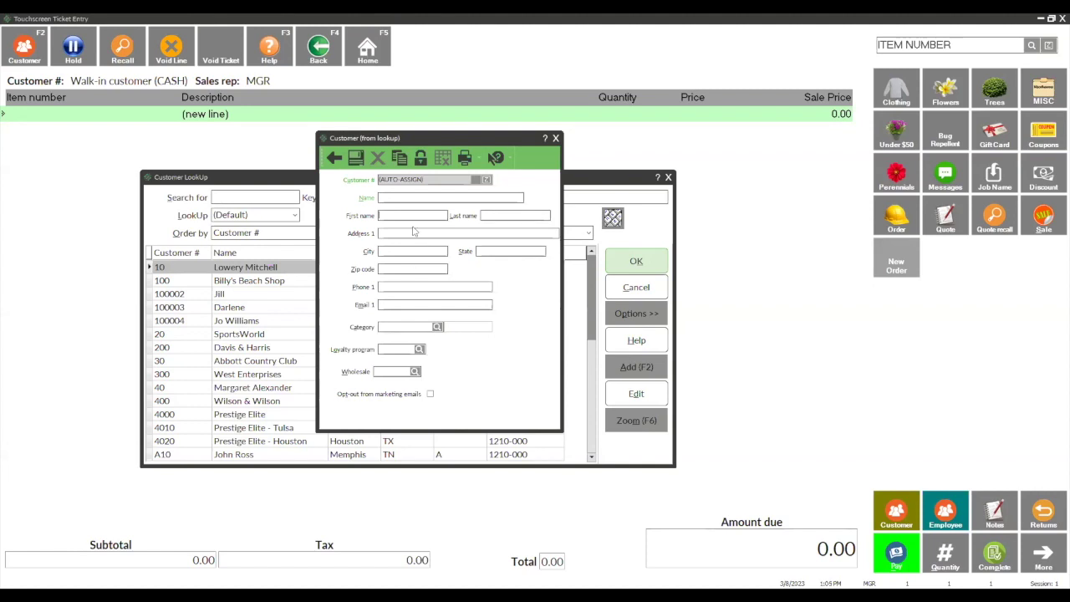
{"action": "left_click", "coordinate": [556, 139]}
{"action": "left_click", "coordinate": [585, 339]}
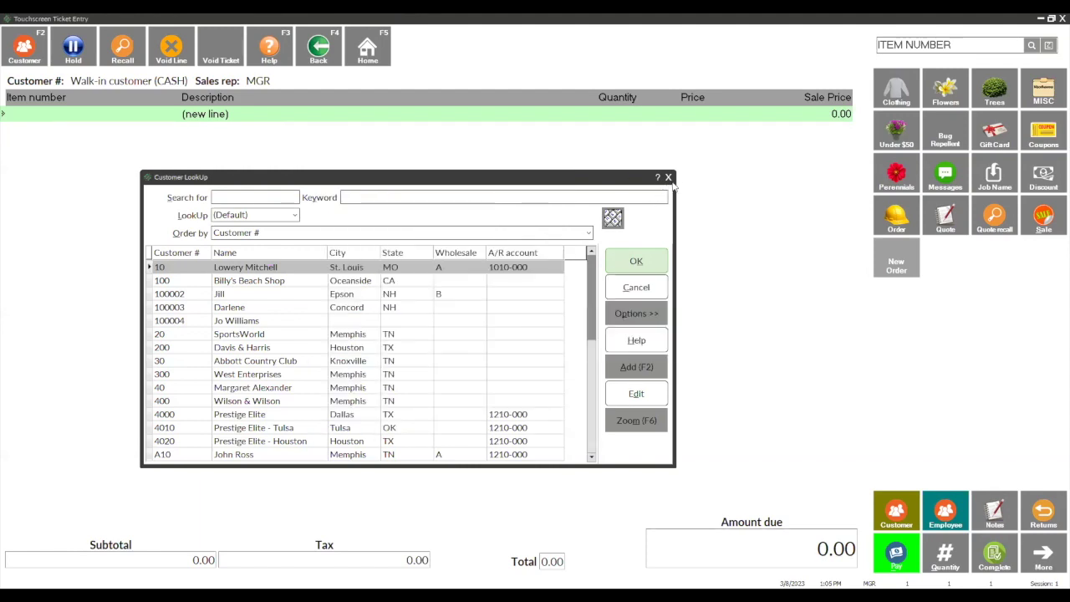
{"action": "left_click", "coordinate": [669, 178]}
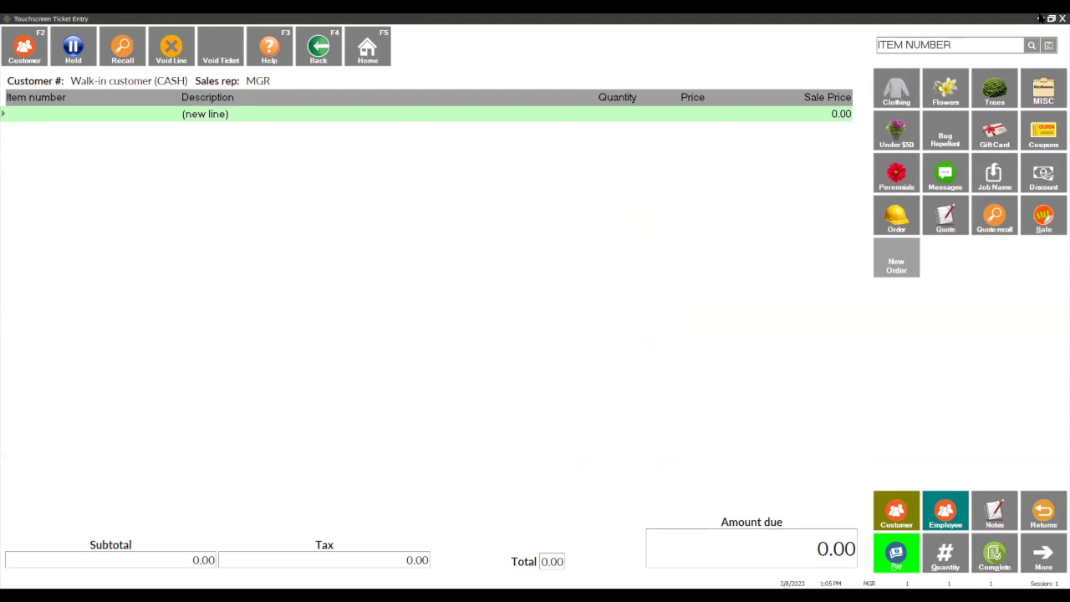
{"action": "left_click", "coordinate": [1062, 17]}
Step: From Home, search the menus for 'data di' and open the Data Dictionary
{"action": "left_click", "coordinate": [17, 102]}
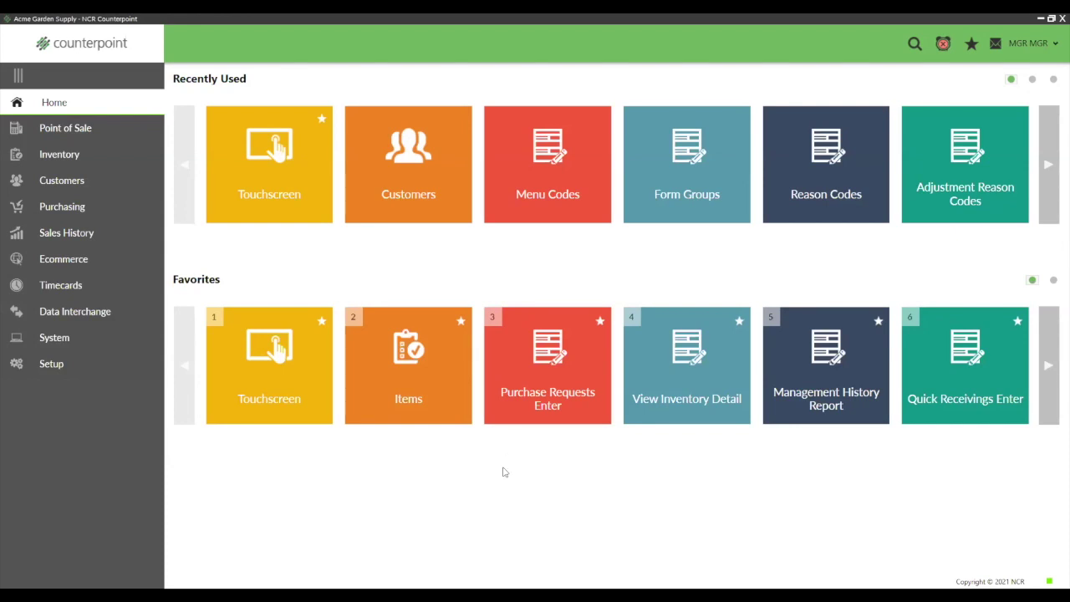
{"action": "left_click", "coordinate": [914, 46]}
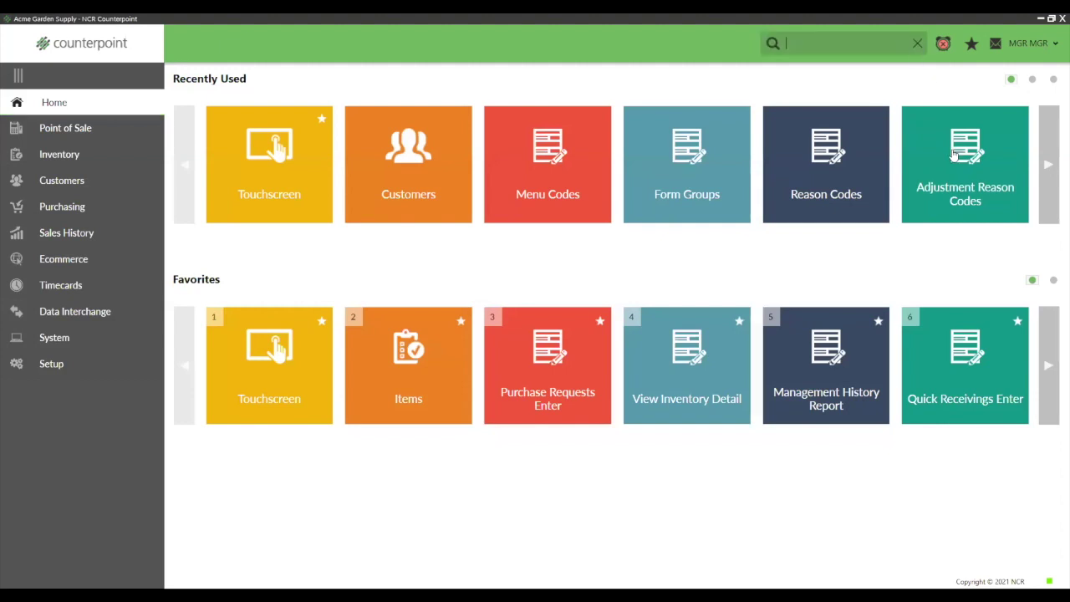
{"action": "type", "text": "data di"}
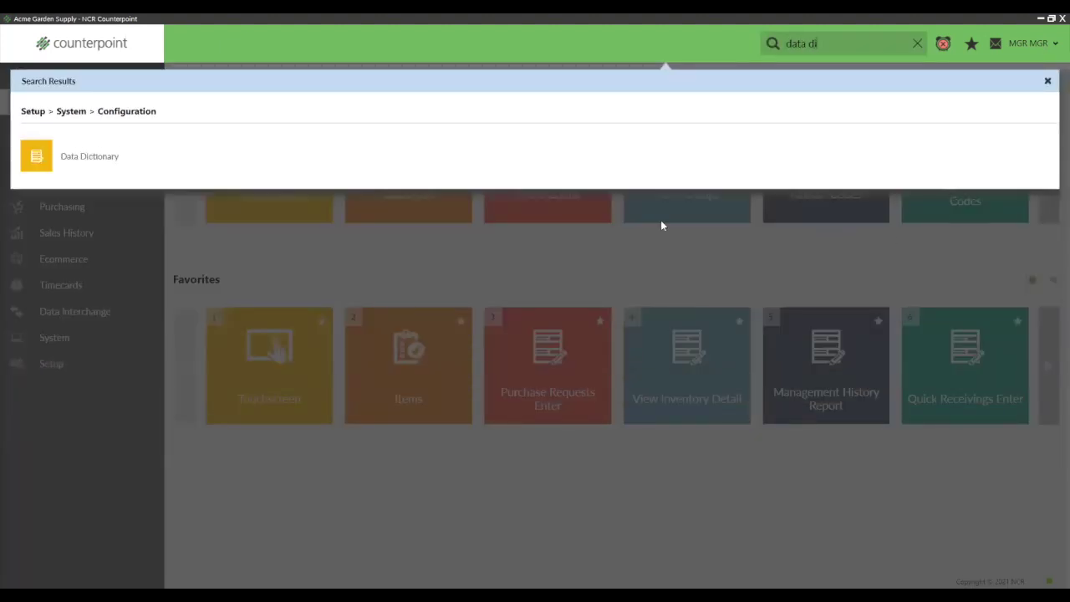
{"action": "left_click", "coordinate": [44, 157]}
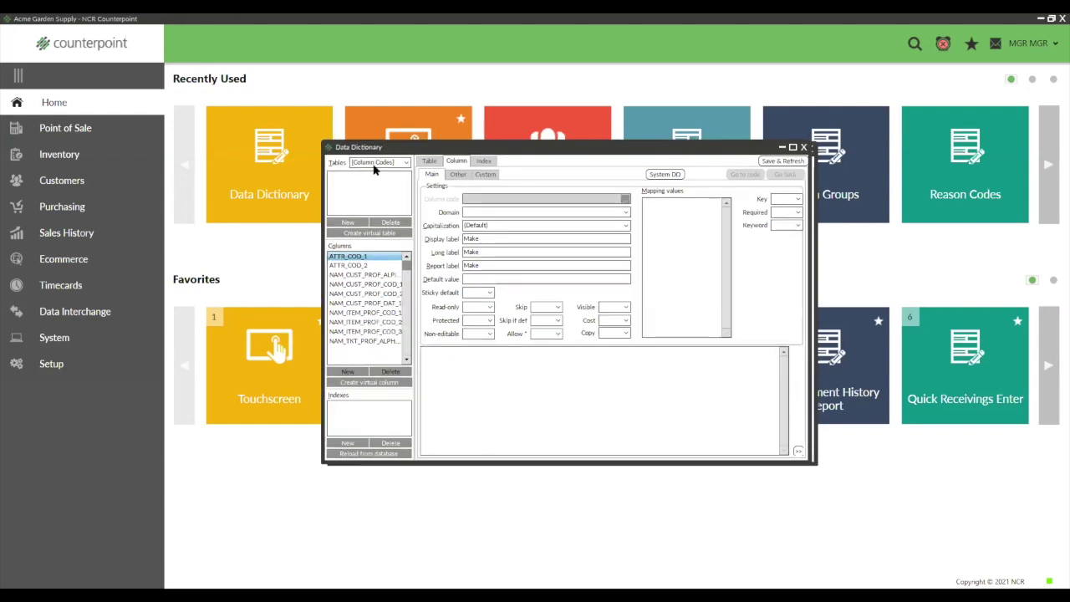
Step: Choose the AR table group and select AR_CUST to show its table settings
{"action": "left_click", "coordinate": [400, 164]}
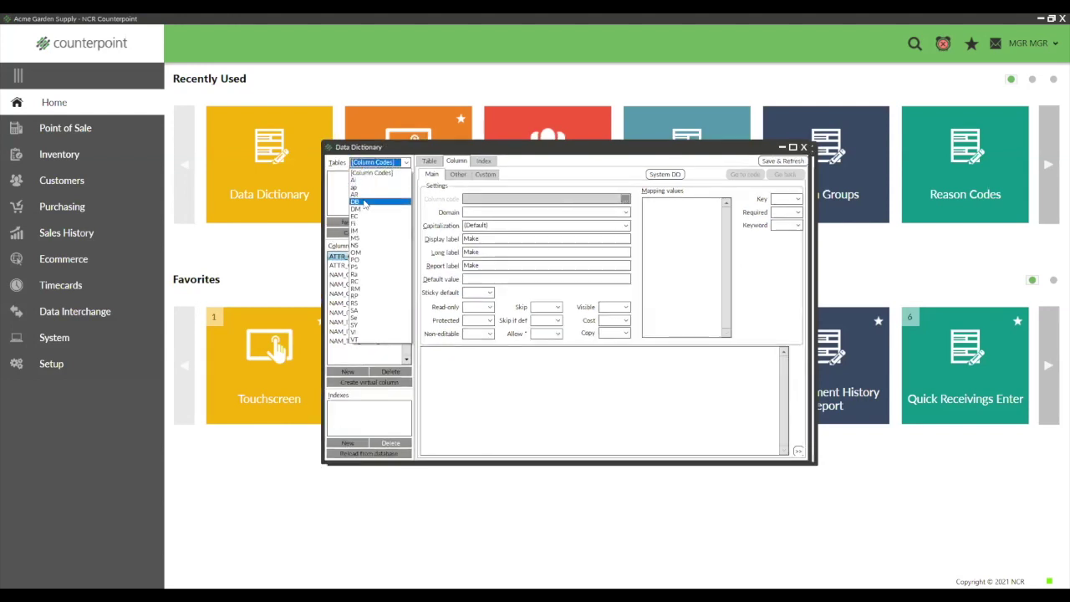
{"action": "left_click", "coordinate": [365, 195]}
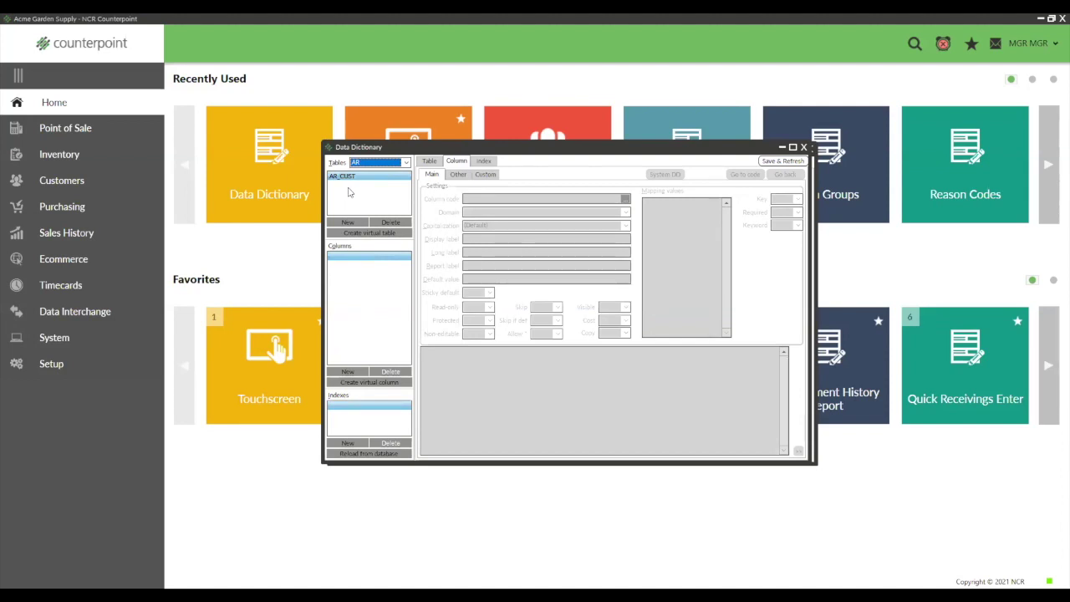
{"action": "left_click", "coordinate": [349, 178]}
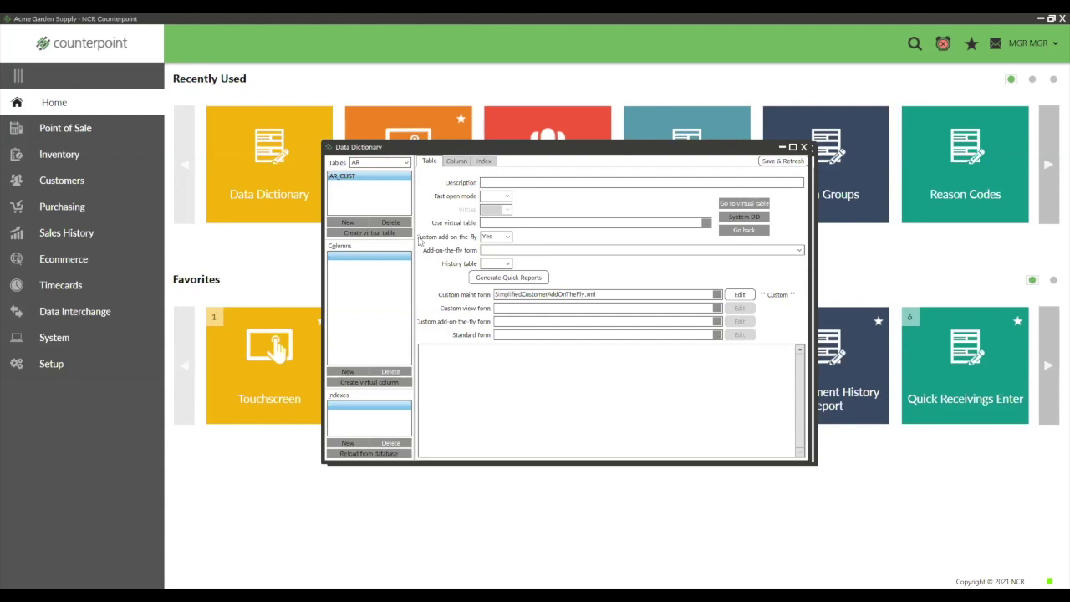
Step: Keep Custom add-on-the-fly at Yes and browse for the Custom maint form file
{"action": "left_click", "coordinate": [502, 240]}
{"action": "left_click", "coordinate": [489, 251]}
{"action": "left_click_drag", "start_coordinate": [609, 293], "coordinate": [487, 294]}
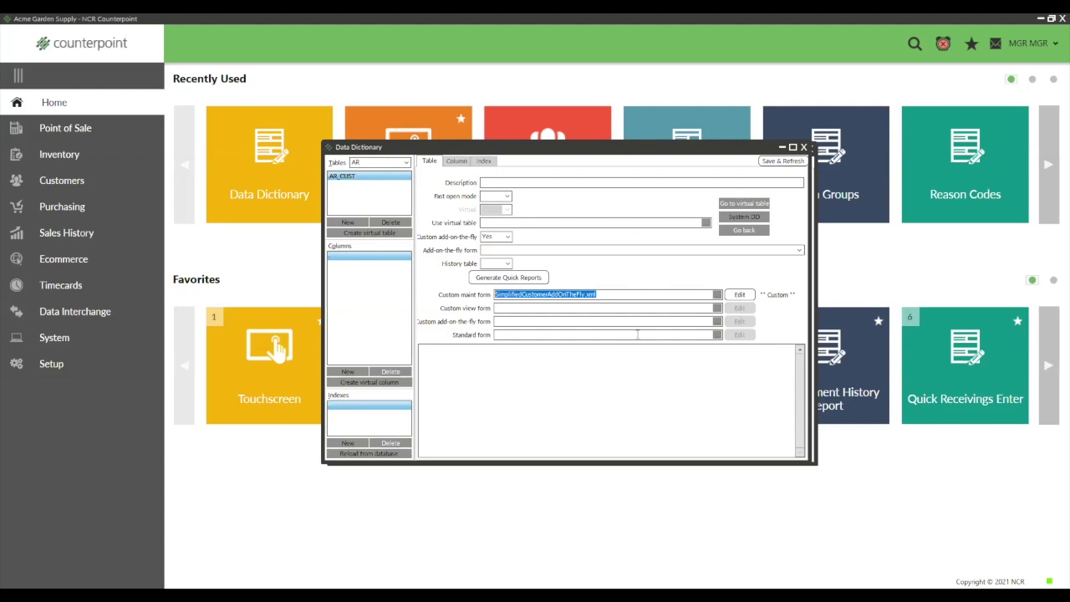
{"action": "left_click", "coordinate": [716, 298]}
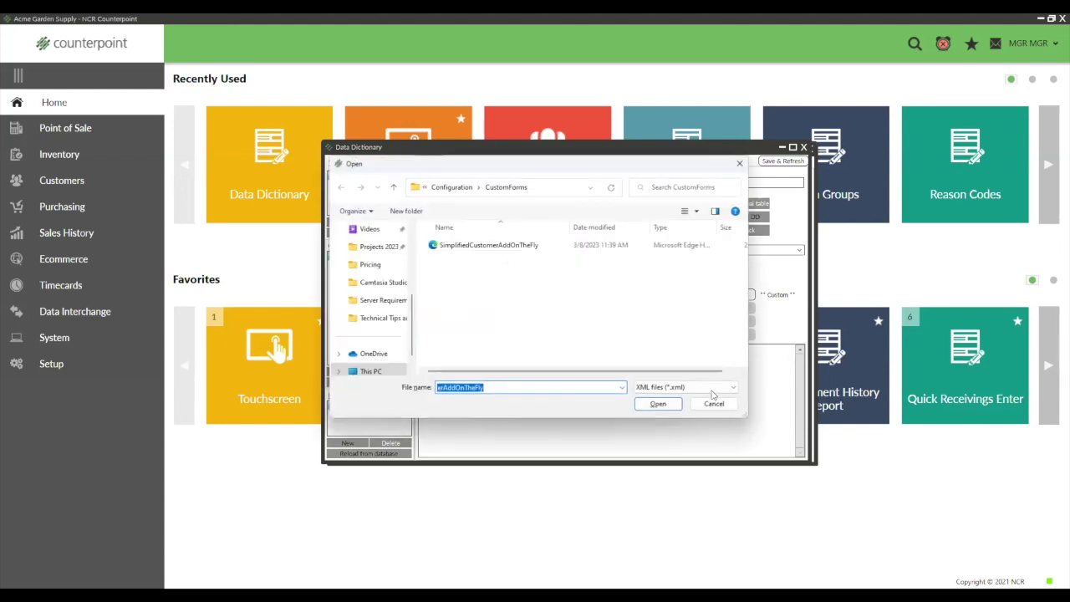
Step: Navigate the Open dialog to C:\Program Files (x86)\Radiant Systems\CounterPoint\CPSQL.1
{"action": "left_click_drag", "start_coordinate": [410, 322], "coordinate": [410, 281]}
{"action": "left_click", "coordinate": [376, 283]}
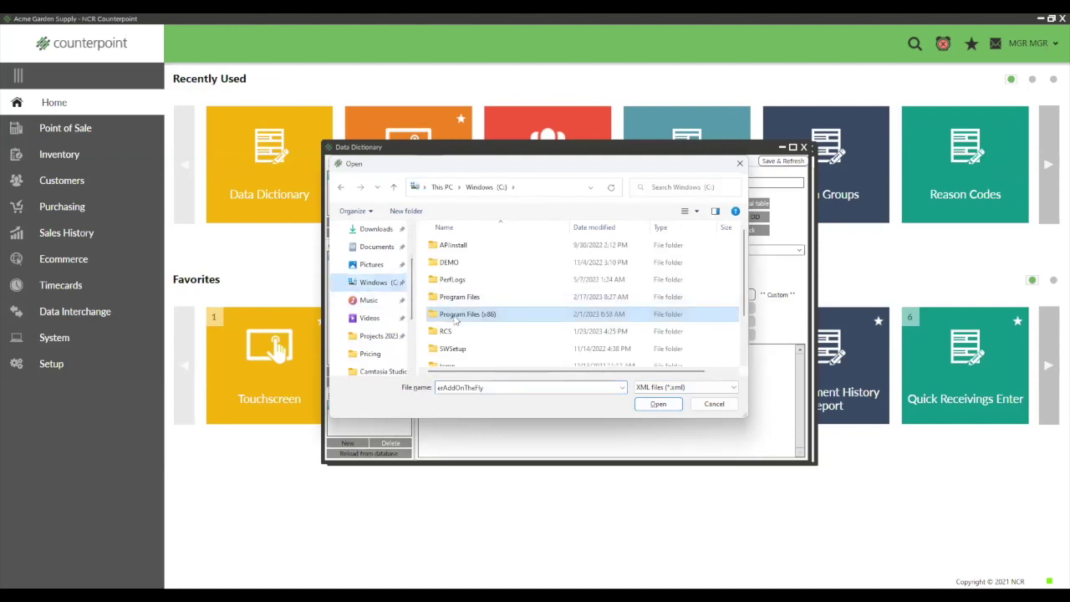
{"action": "double_click", "coordinate": [456, 315]}
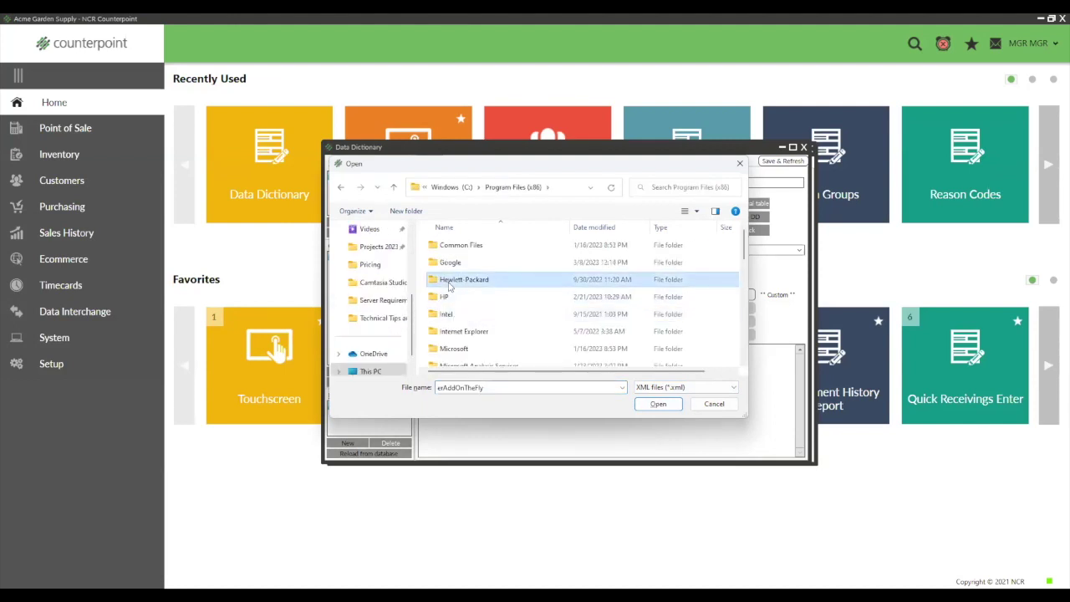
{"action": "scroll", "coordinate": [451, 280], "scroll_direction": "down", "scroll_amount": 5}
{"action": "double_click", "coordinate": [459, 243]}
{"action": "double_click", "coordinate": [460, 245]}
{"action": "double_click", "coordinate": [460, 245]}
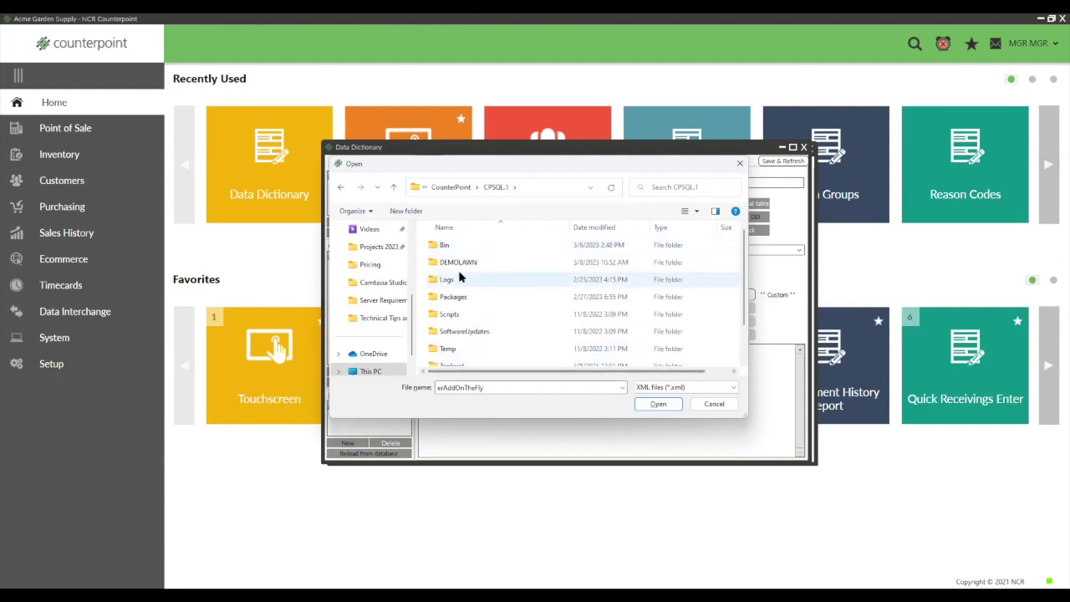
Step: Search the folder for 'sim', then cancel, keeping SimplifiedCustomerAddOnTheFly.xml as the form
{"action": "left_click", "coordinate": [663, 187]}
{"action": "type", "text": "sim"}
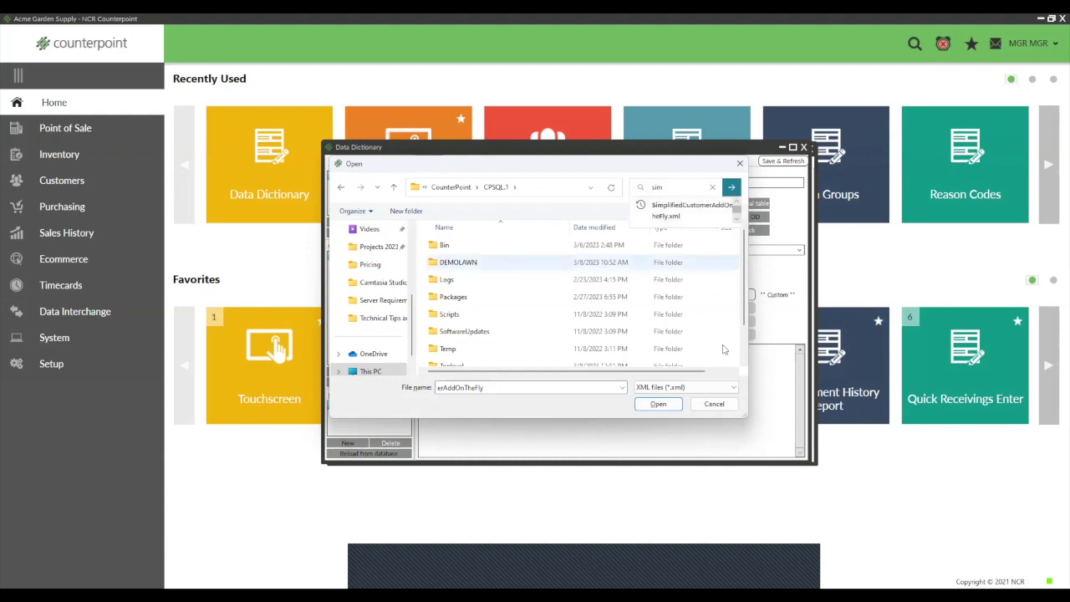
{"action": "left_click", "coordinate": [717, 407]}
{"action": "left_click", "coordinate": [715, 404]}
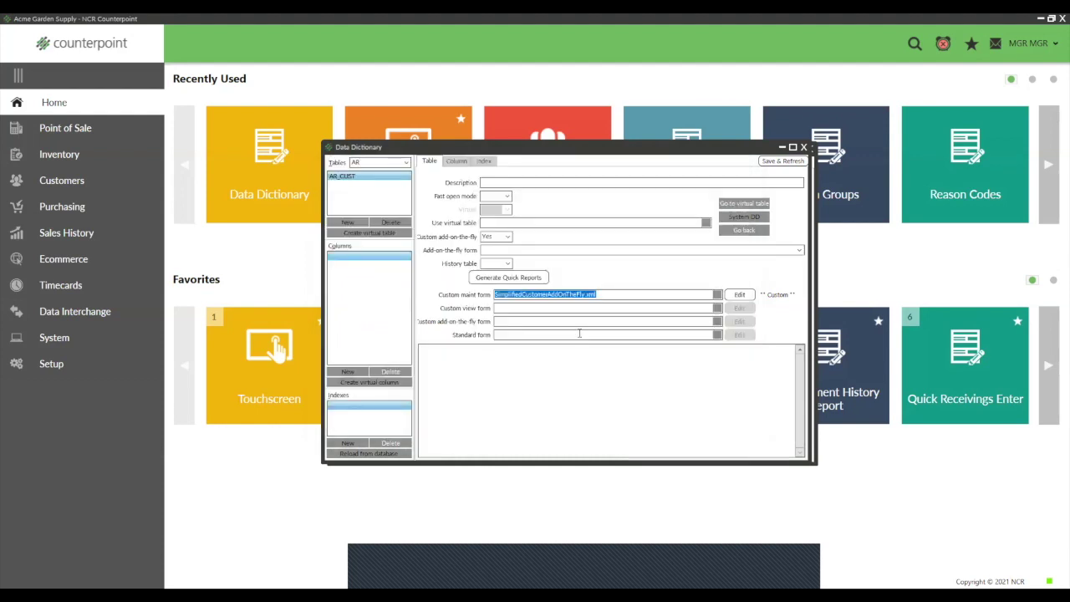
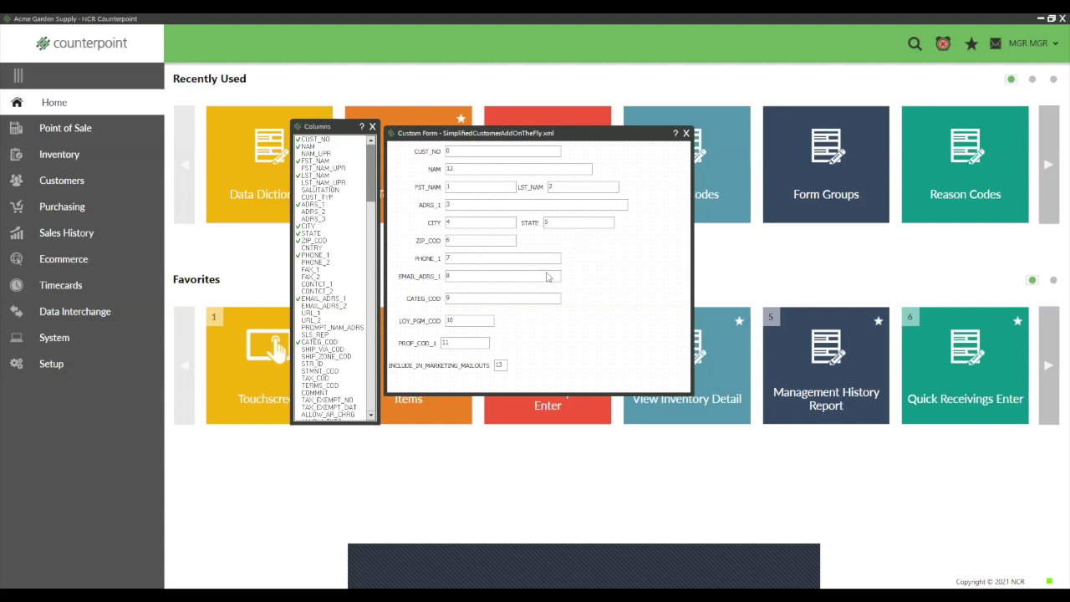
Step: Delete the CITY, STATE and ADRS_1 fields from the customer form, confirming each deletion
{"action": "right_click", "coordinate": [480, 224]}
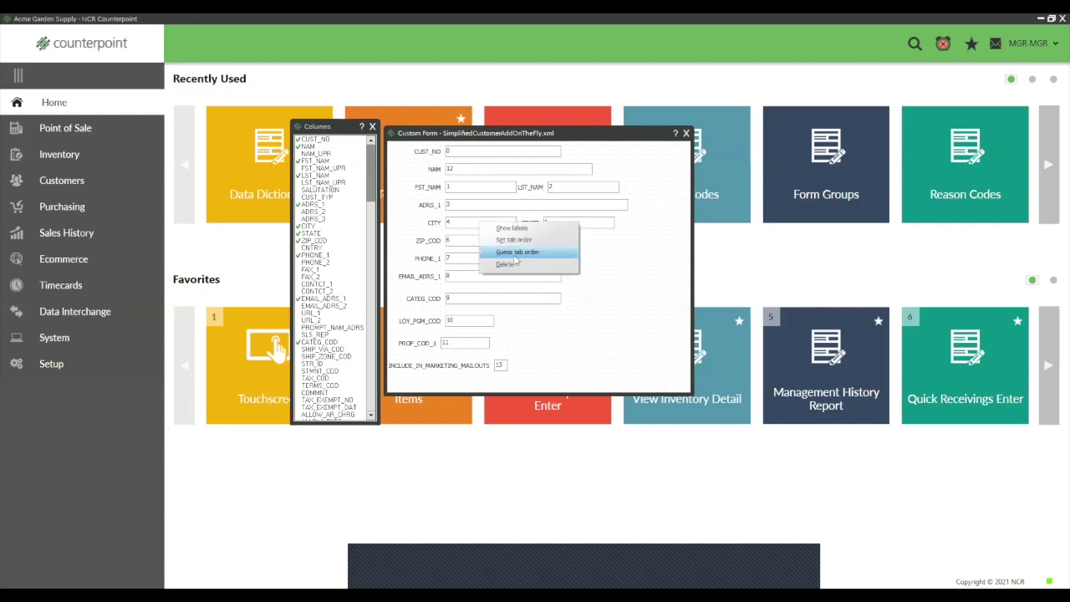
{"action": "left_click", "coordinate": [513, 269]}
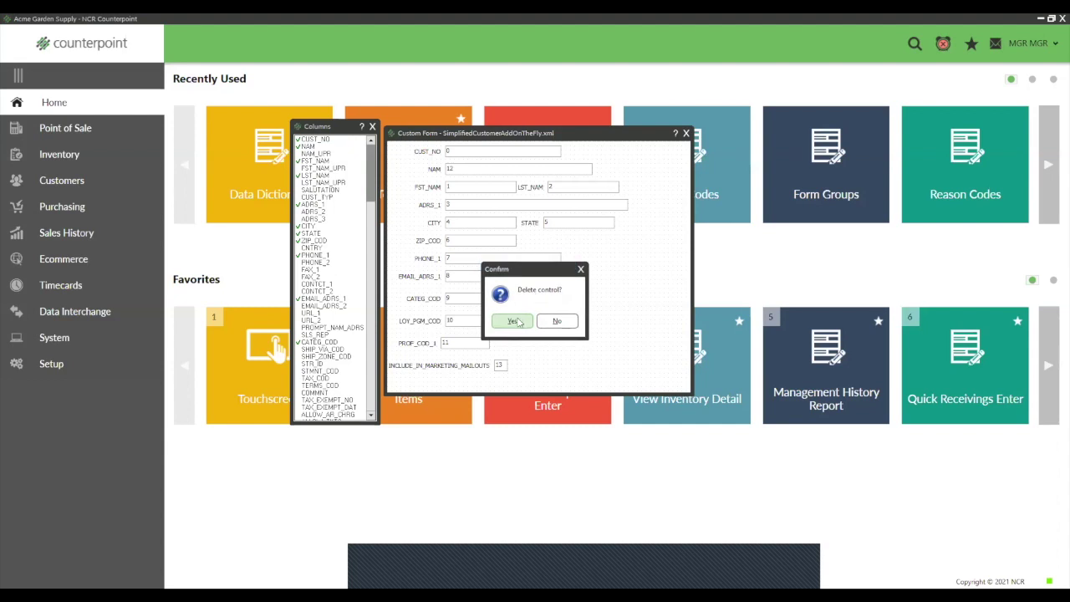
{"action": "left_click", "coordinate": [520, 322]}
{"action": "right_click", "coordinate": [559, 223]}
{"action": "left_click", "coordinate": [585, 272]}
{"action": "left_click", "coordinate": [513, 321]}
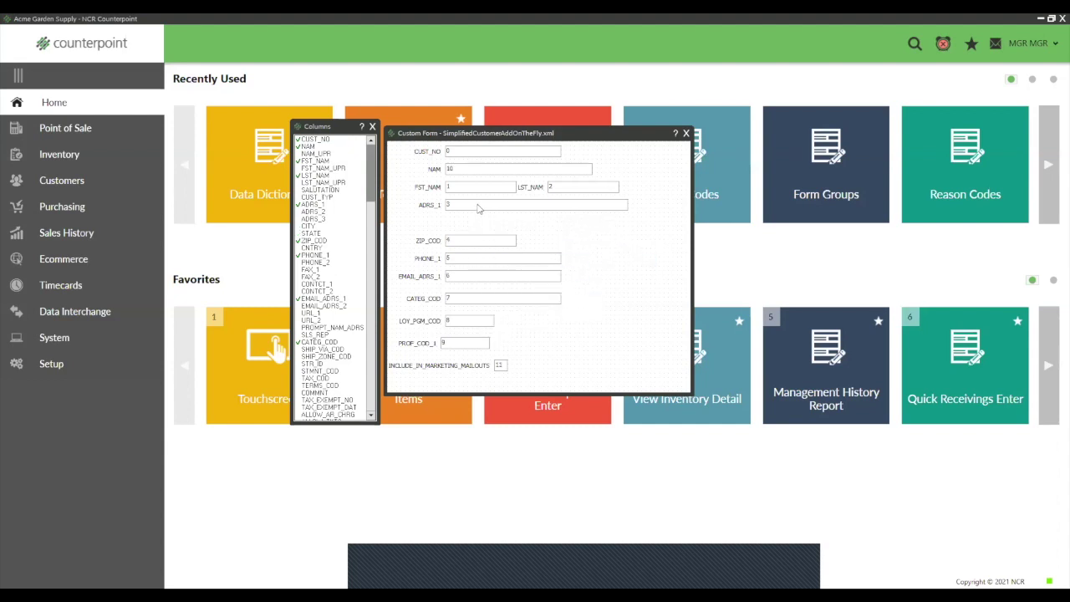
{"action": "right_click", "coordinate": [479, 208]}
{"action": "left_click", "coordinate": [506, 256]}
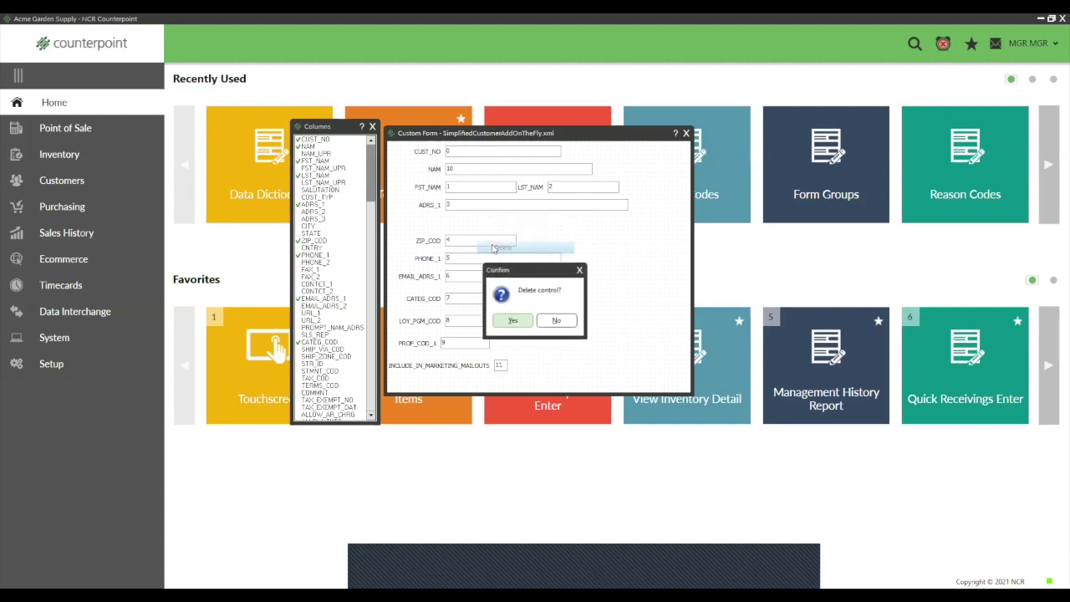
{"action": "left_click", "coordinate": [512, 322]}
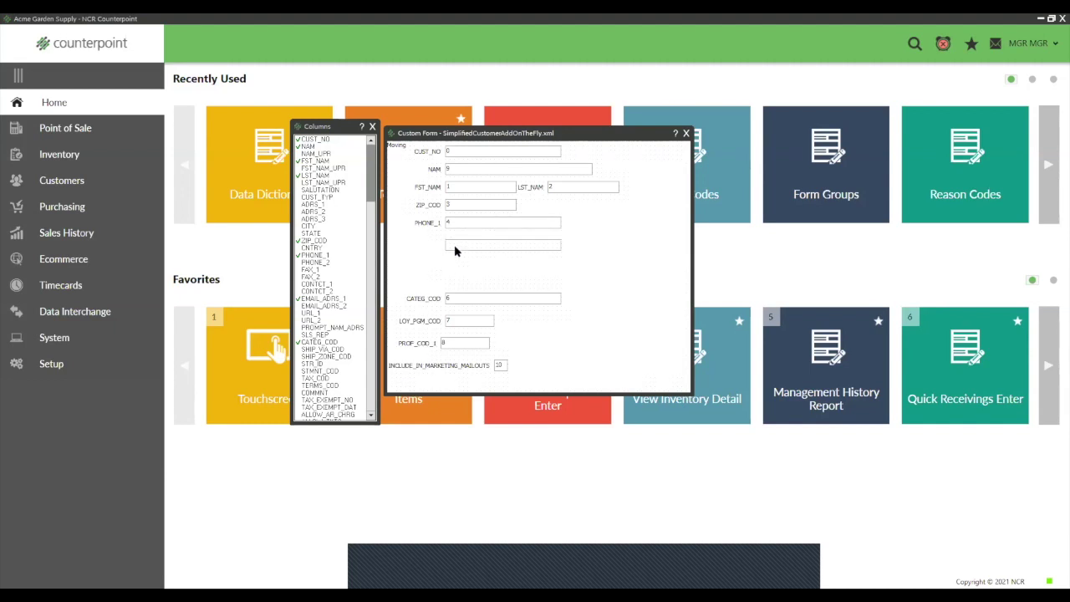
Step: Move CATEG_COD, LOY_PGM_COD, PROF_COD_1 and INCLUDE_IN_MARKETING_MAILOUTS up beneath EMAIL_ADRS_1
{"action": "left_click_drag", "start_coordinate": [450, 297], "coordinate": [455, 266]}
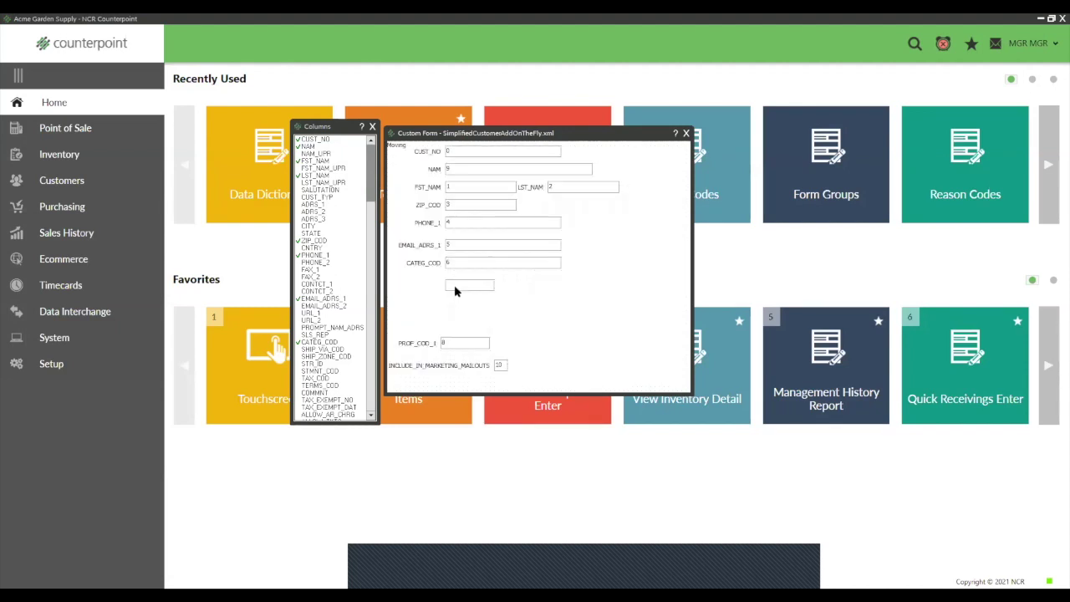
{"action": "left_click_drag", "start_coordinate": [455, 286], "coordinate": [455, 284]}
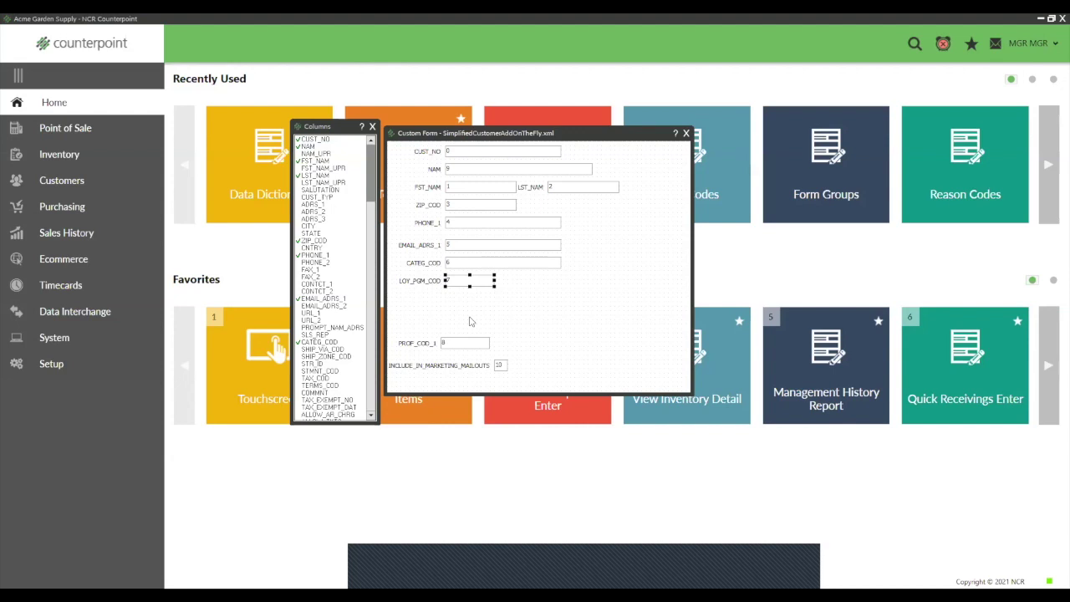
{"action": "left_click_drag", "start_coordinate": [453, 344], "coordinate": [454, 303]}
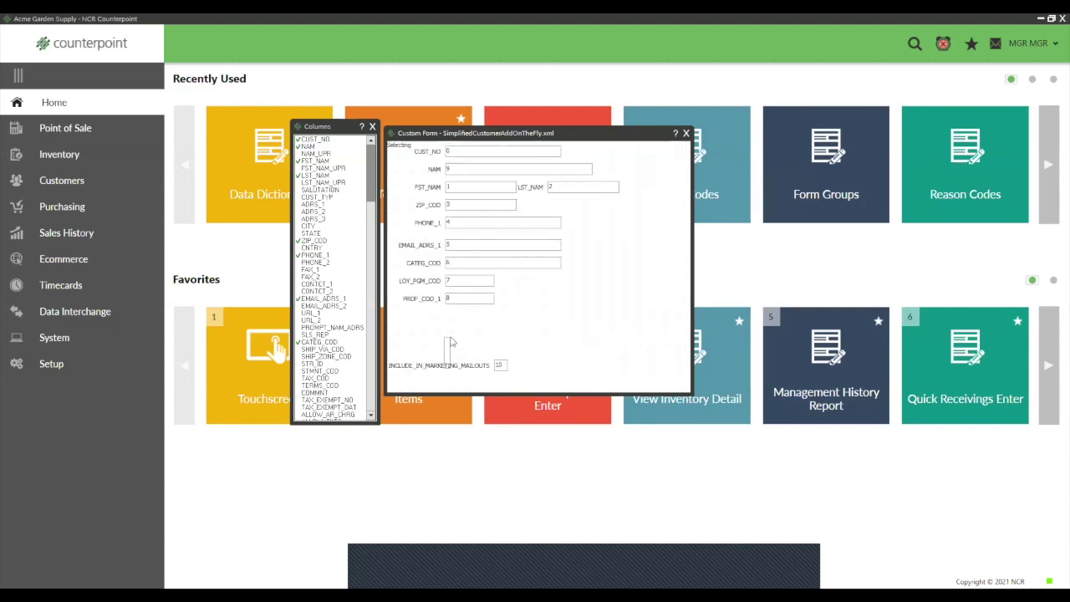
{"action": "left_click_drag", "start_coordinate": [499, 367], "coordinate": [505, 327]}
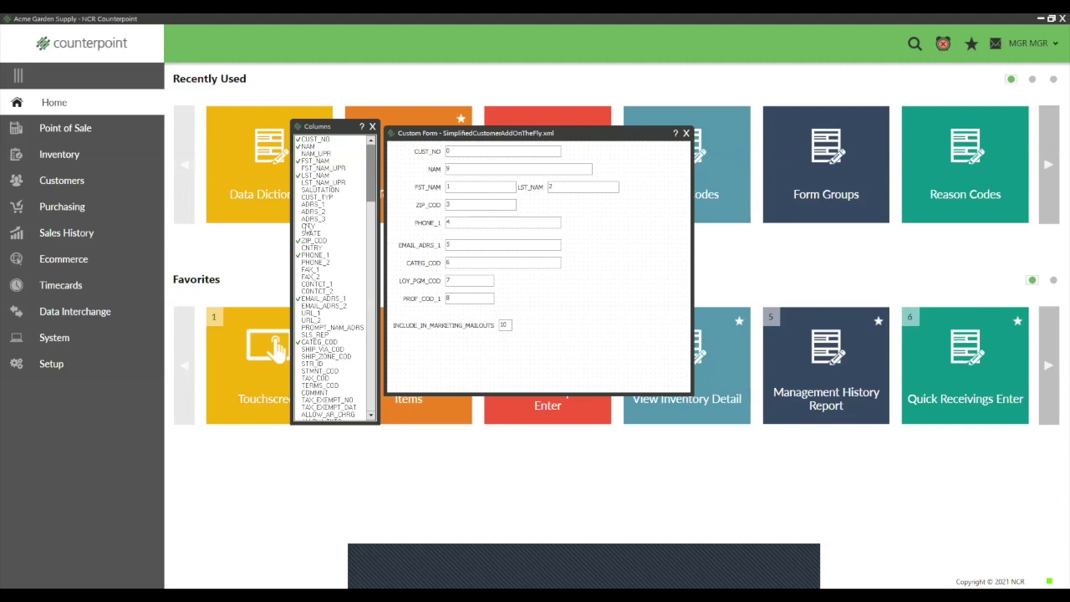
Step: Place and then delete a CUST_TYP field, and close the form editor, saving the changes
{"action": "left_click", "coordinate": [318, 198]}
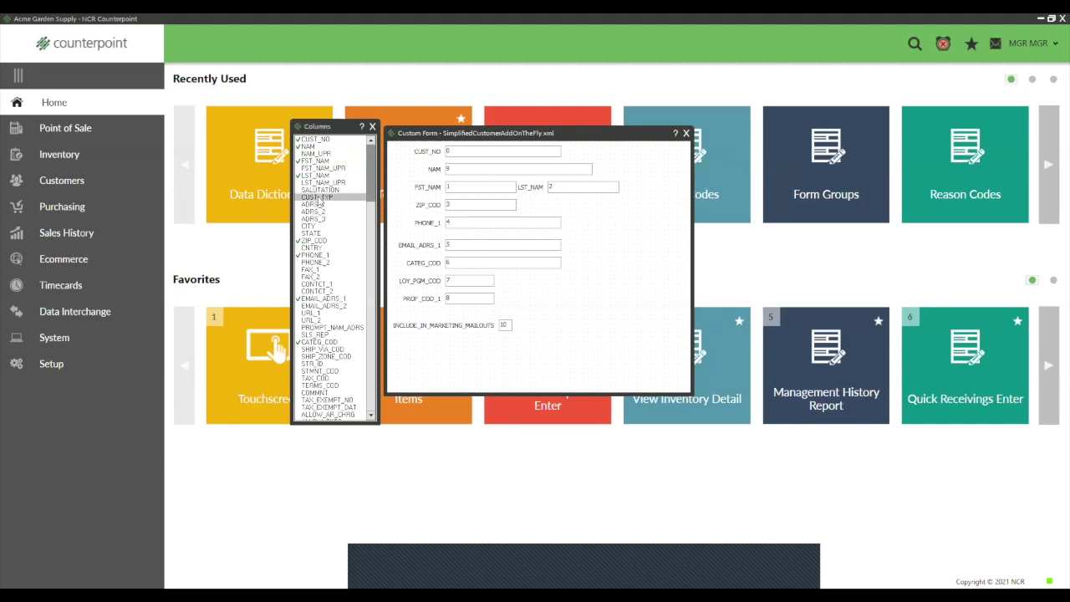
{"action": "left_click", "coordinate": [443, 356]}
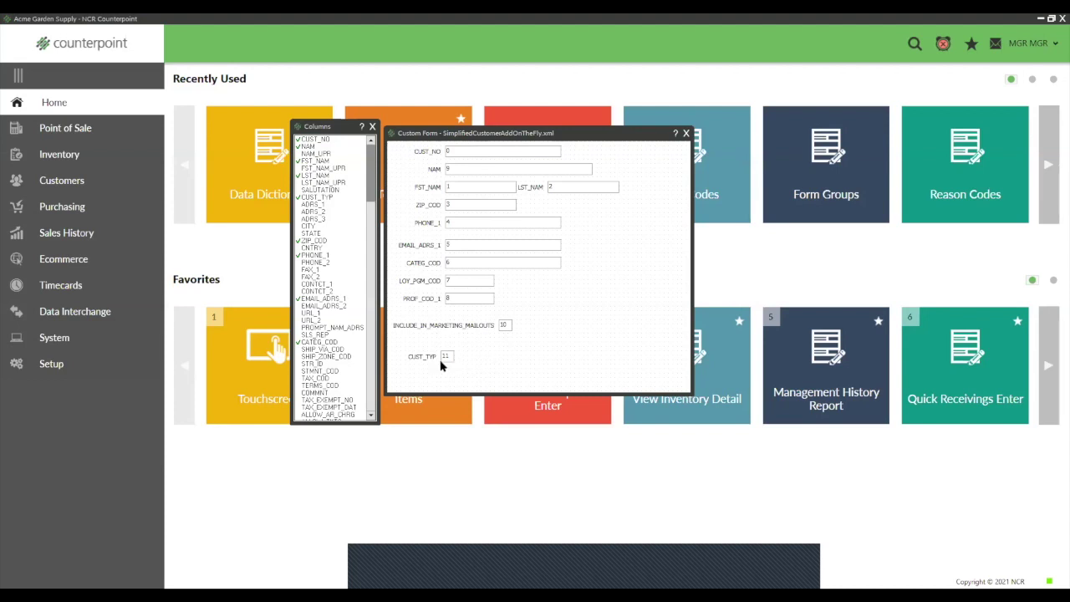
{"action": "right_click", "coordinate": [446, 358]}
{"action": "left_click", "coordinate": [477, 396]}
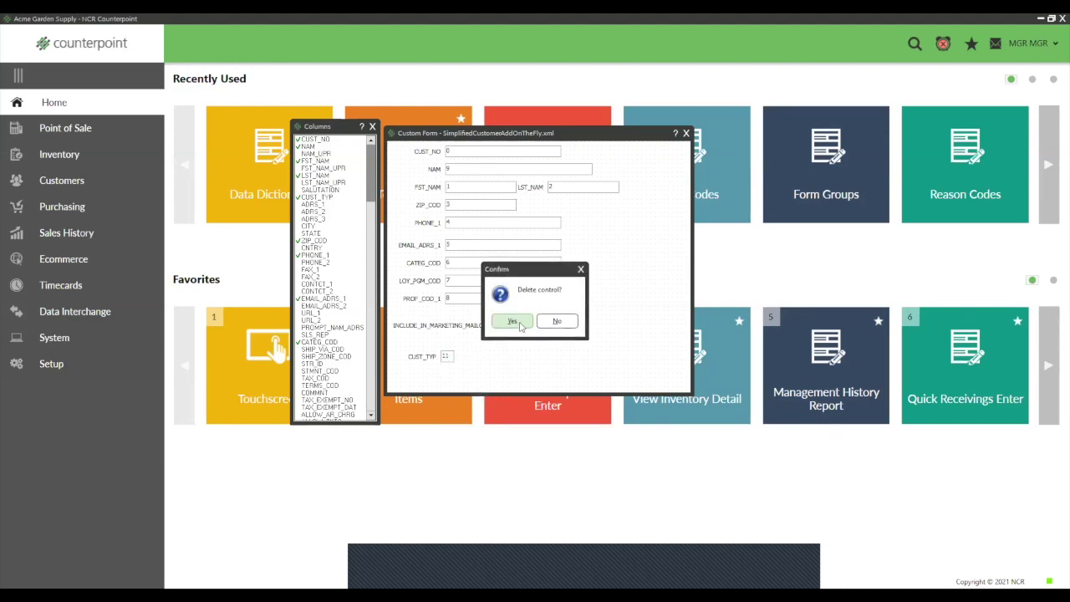
{"action": "left_click", "coordinate": [513, 322]}
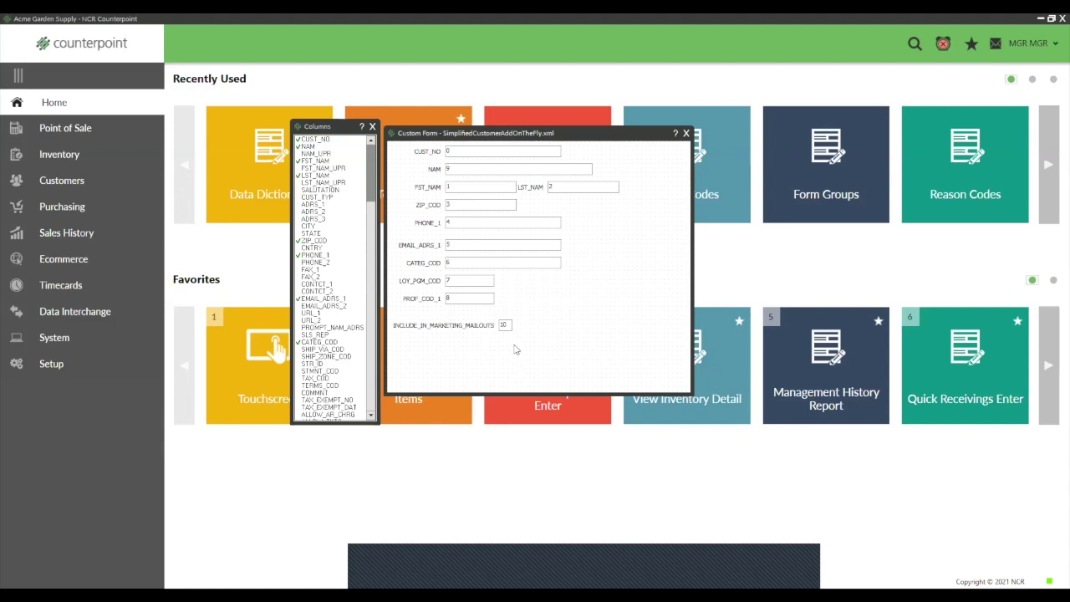
{"action": "left_click", "coordinate": [686, 133]}
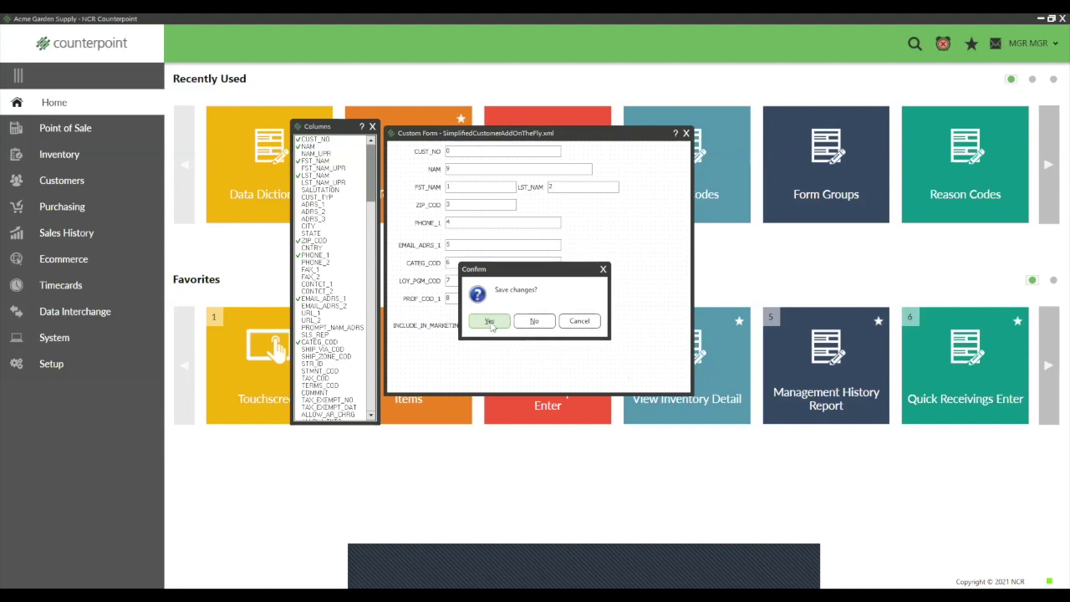
{"action": "left_click", "coordinate": [491, 323]}
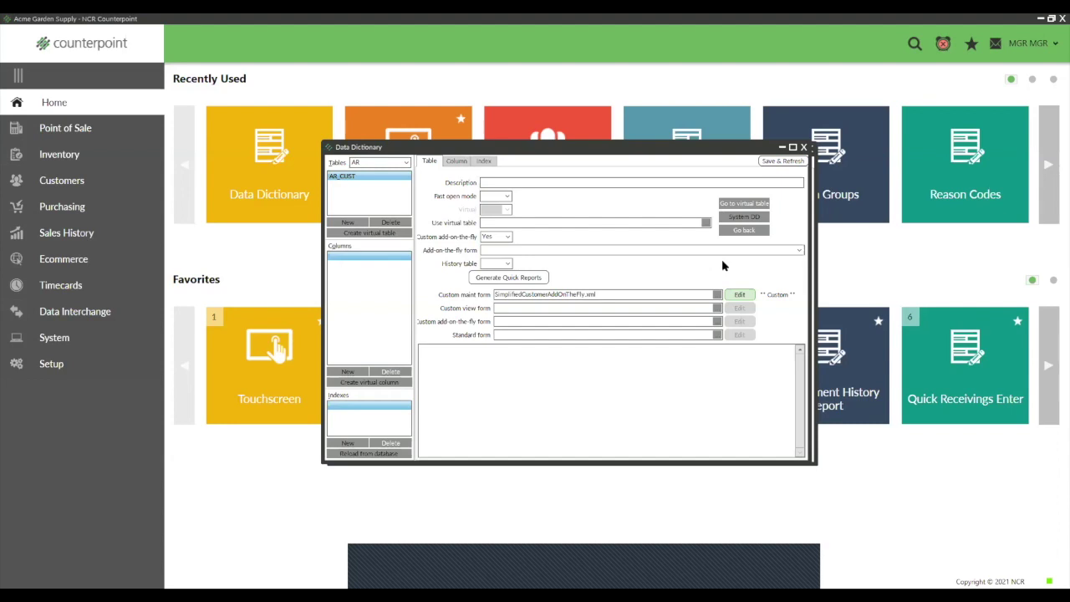
Step: Close the Data Dictionary and save the AR_CUST changes
{"action": "left_click", "coordinate": [804, 148]}
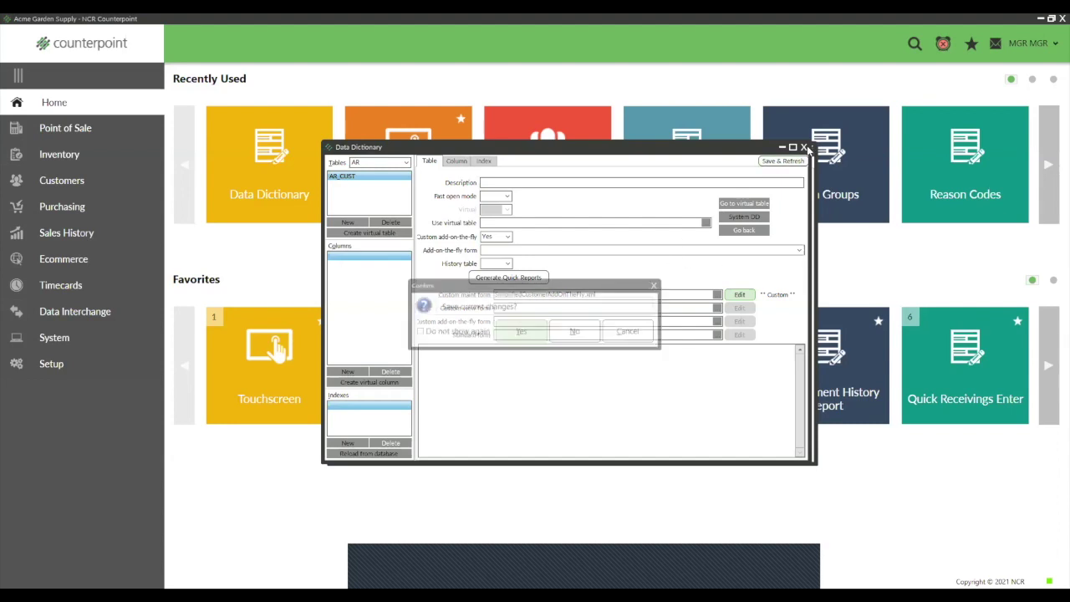
{"action": "left_click", "coordinate": [521, 333]}
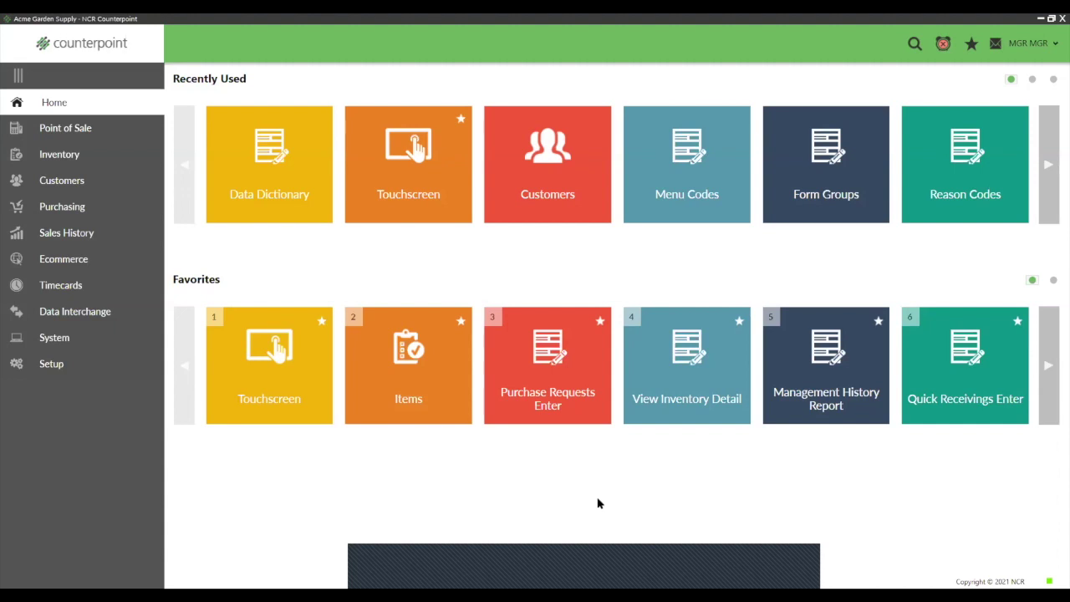
Step: Keep Always auto-assign enabled for the workgroup's next customer number and save the Workgroups changes
{"action": "left_click", "coordinate": [46, 363]}
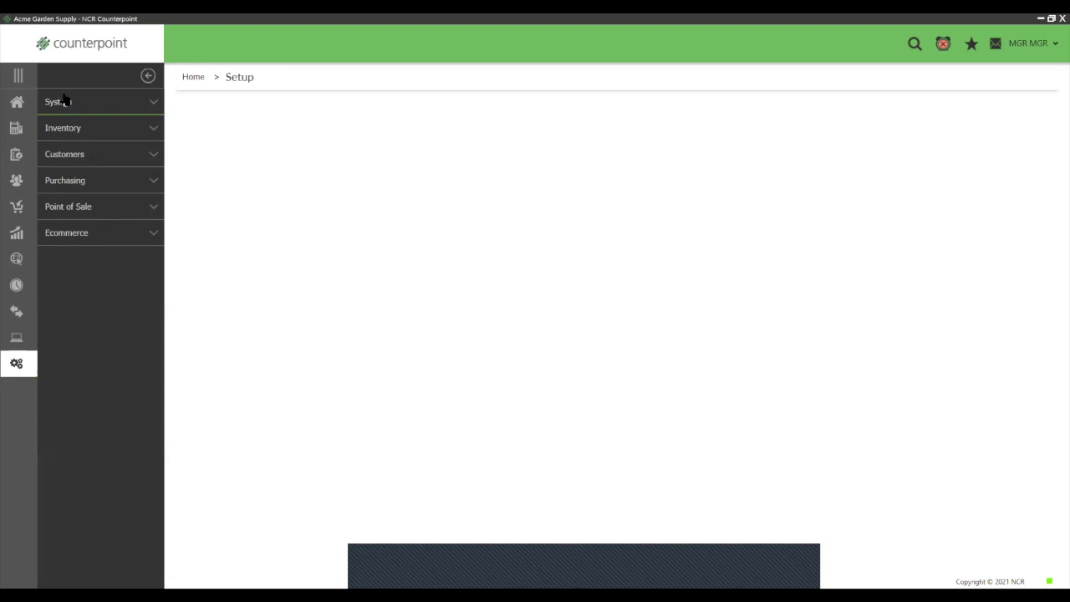
{"action": "left_click", "coordinate": [64, 102]}
{"action": "scroll", "coordinate": [318, 303], "scroll_direction": "down", "scroll_amount": 3}
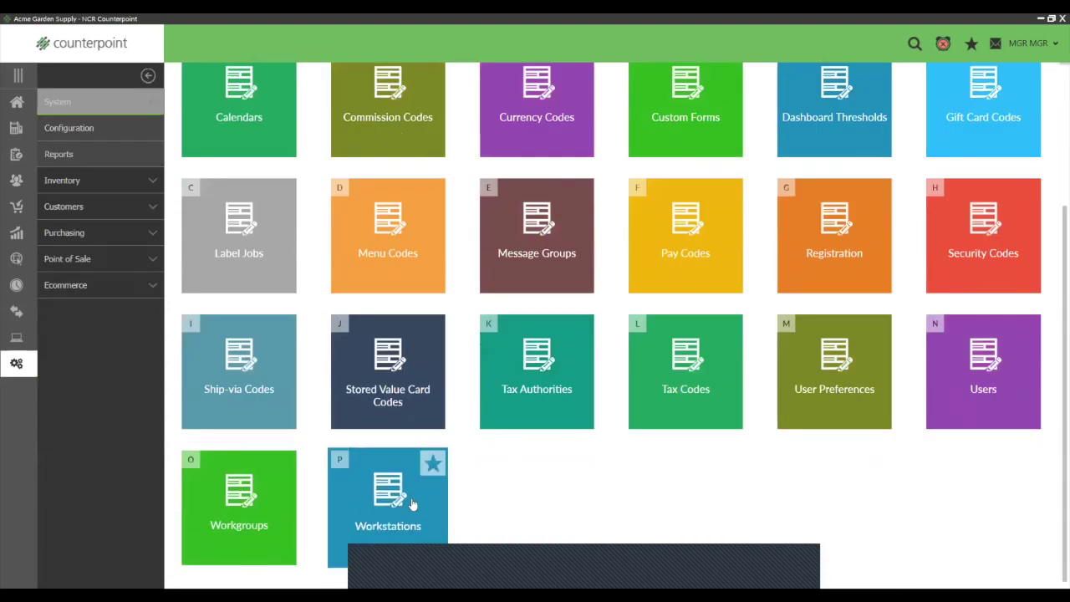
{"action": "left_click", "coordinate": [243, 499]}
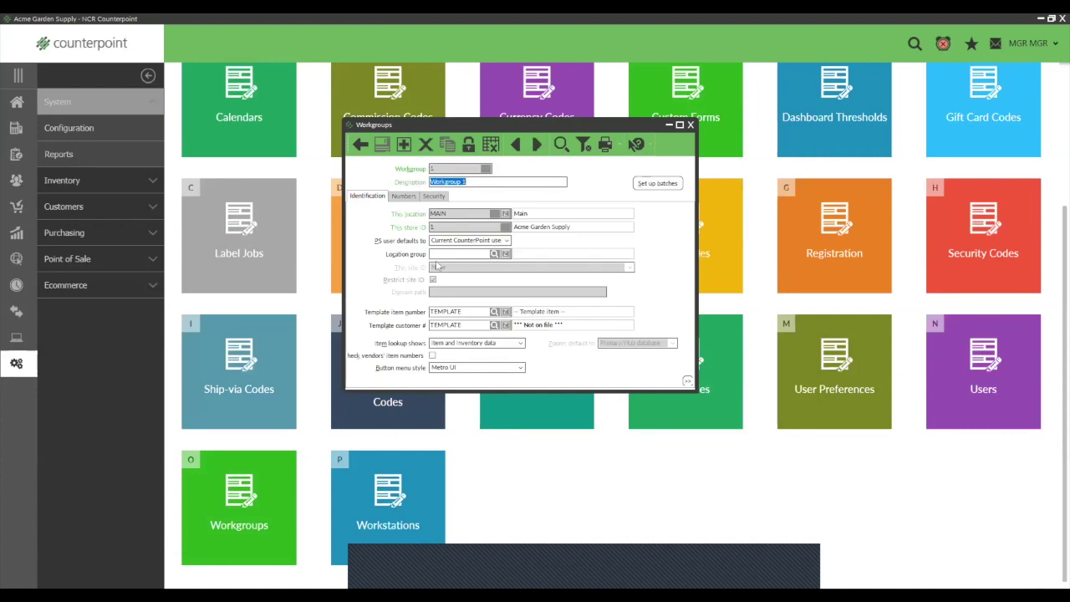
{"action": "left_click", "coordinate": [403, 197]}
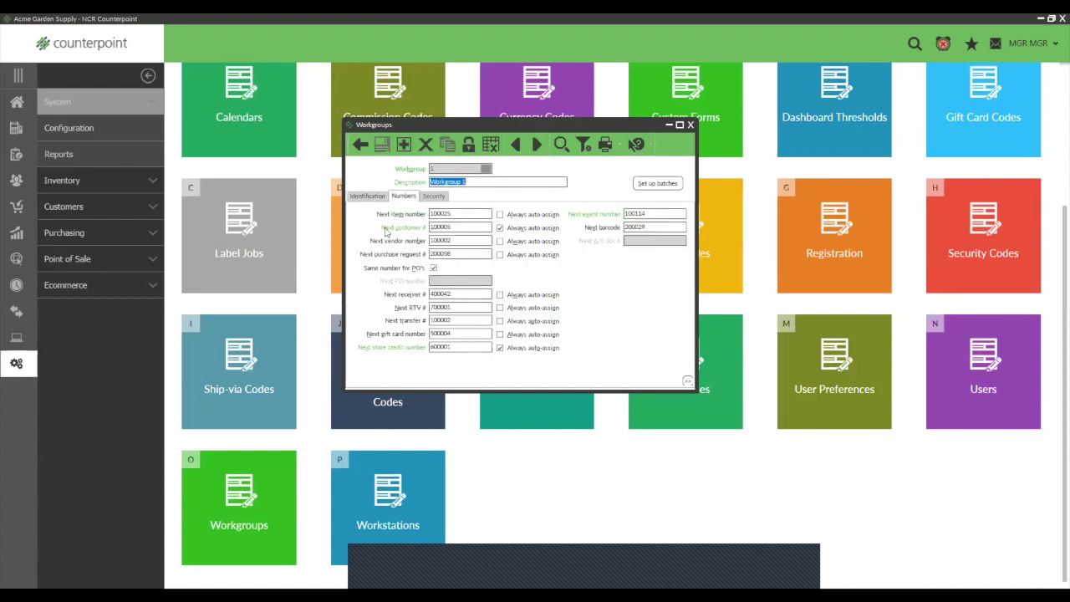
{"action": "left_click", "coordinate": [500, 228]}
{"action": "left_click", "coordinate": [500, 229]}
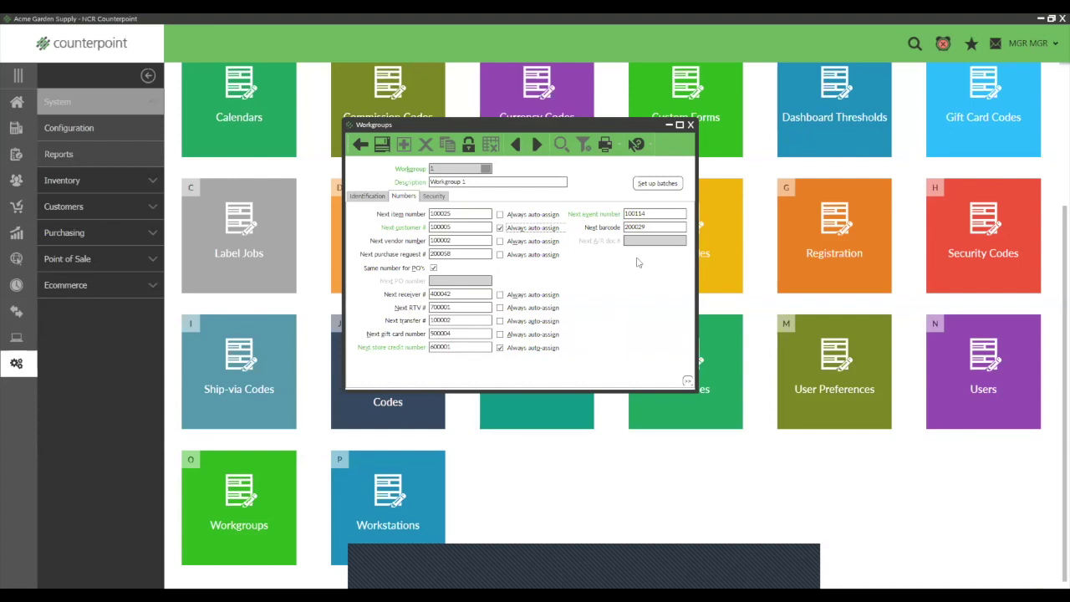
{"action": "left_click", "coordinate": [690, 124]}
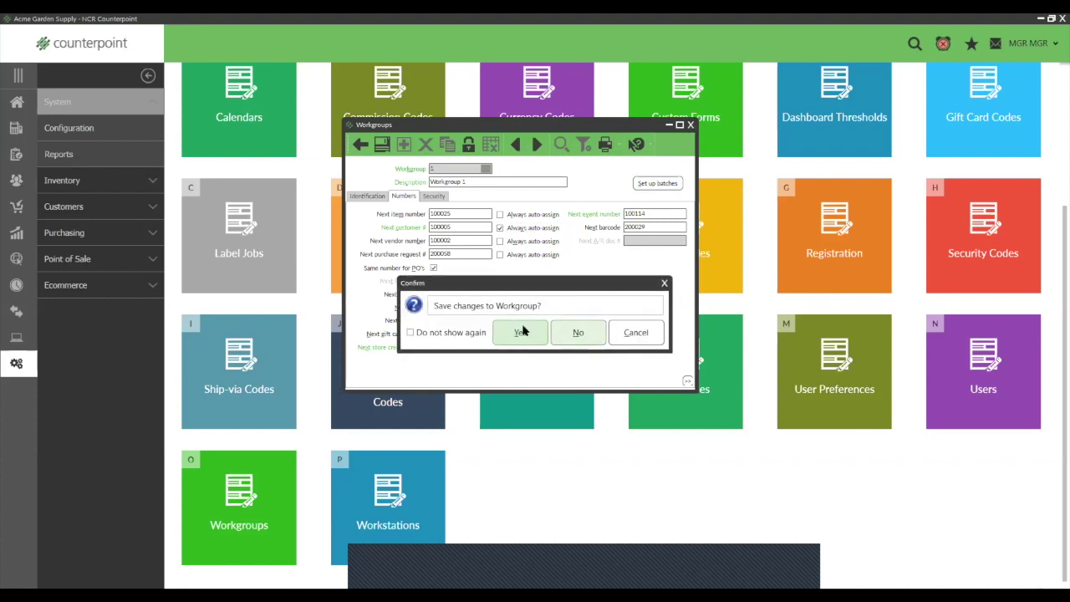
{"action": "left_click", "coordinate": [521, 333]}
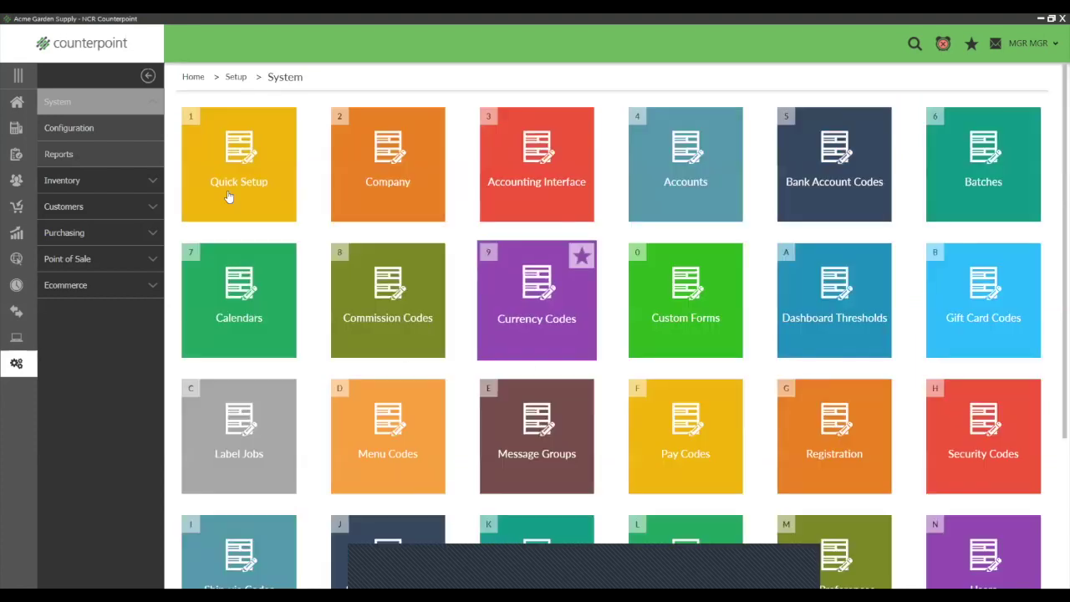
{"action": "left_click", "coordinate": [20, 105]}
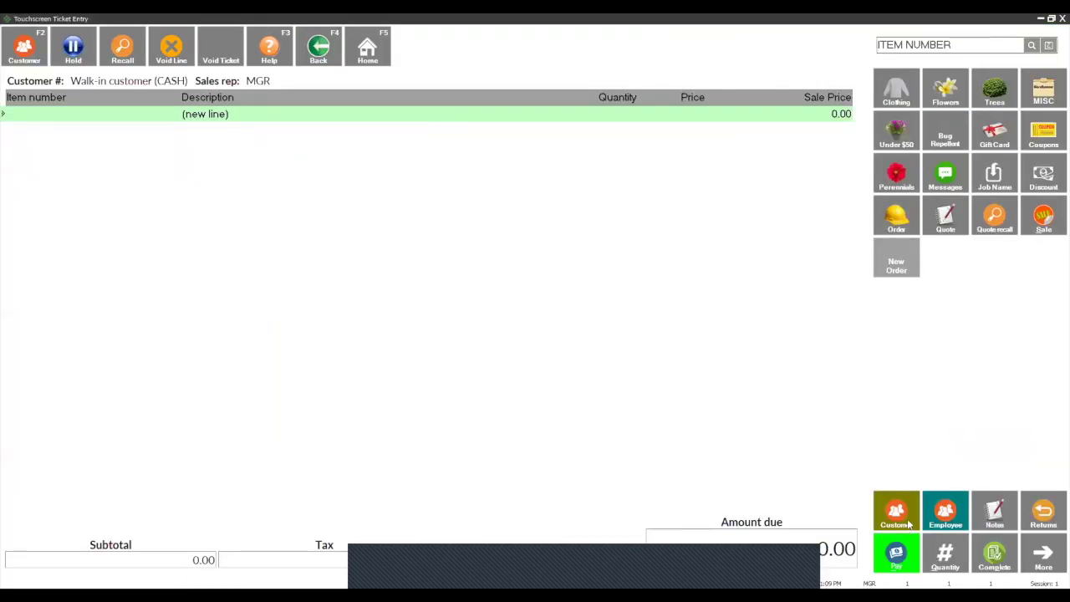
Step: Start a new customer for the ticket and enter their name, phone number and e-mail
{"action": "left_click", "coordinate": [899, 511]}
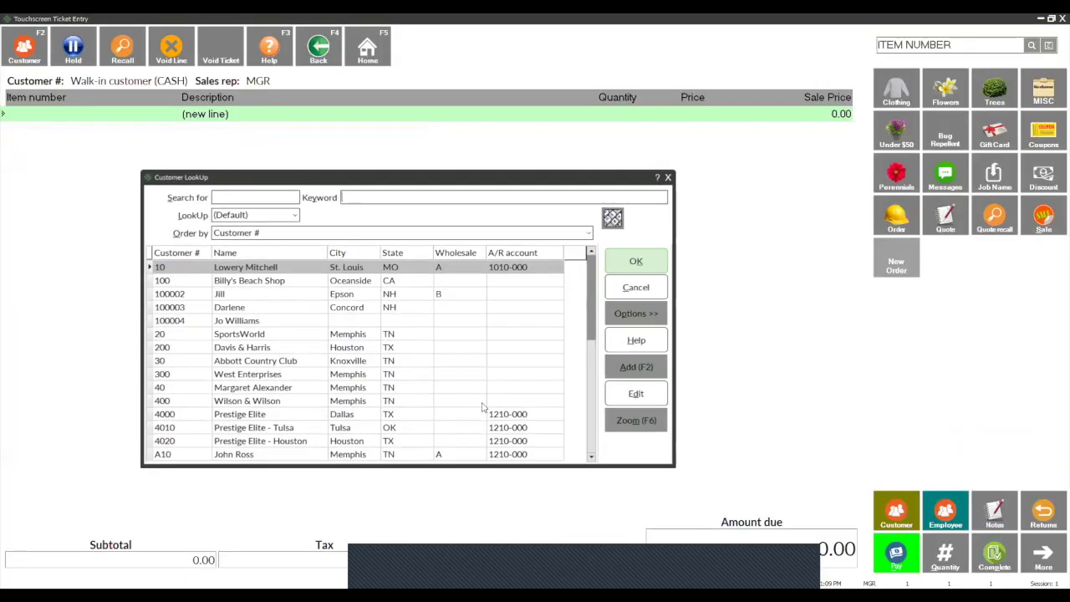
{"action": "left_click", "coordinate": [635, 365]}
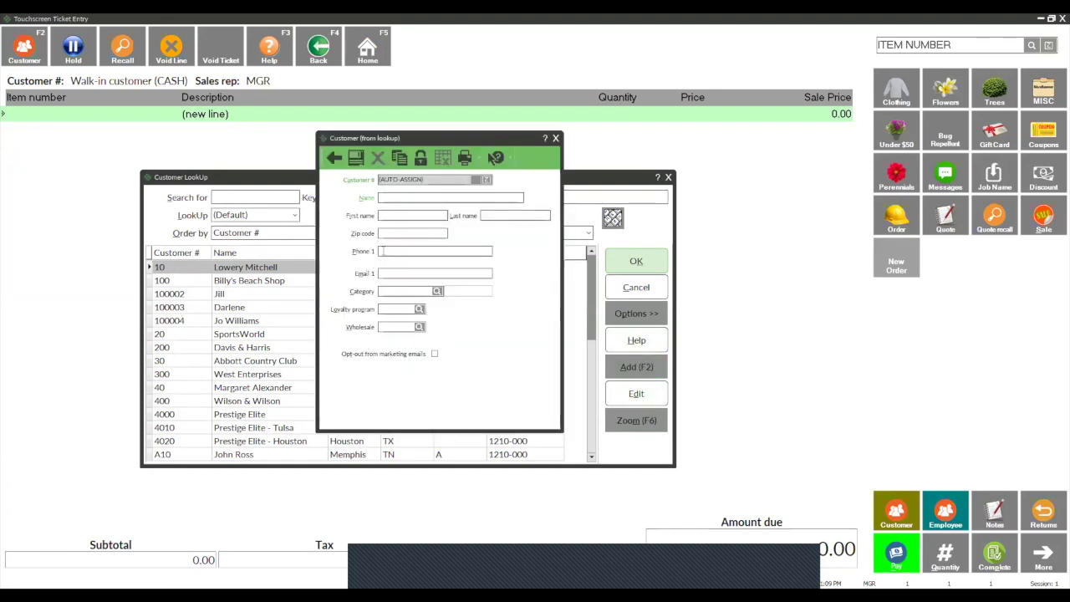
{"action": "left_click", "coordinate": [386, 327]}
{"action": "left_click", "coordinate": [383, 354]}
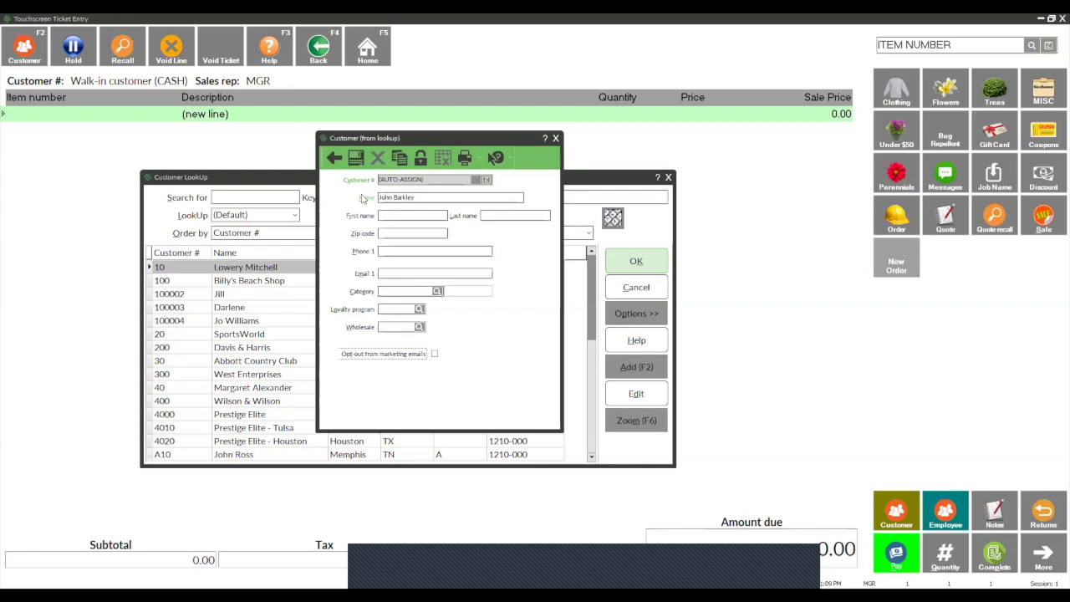
{"action": "left_click", "coordinate": [387, 251]}
{"action": "type", "text": "603-555-8947"}
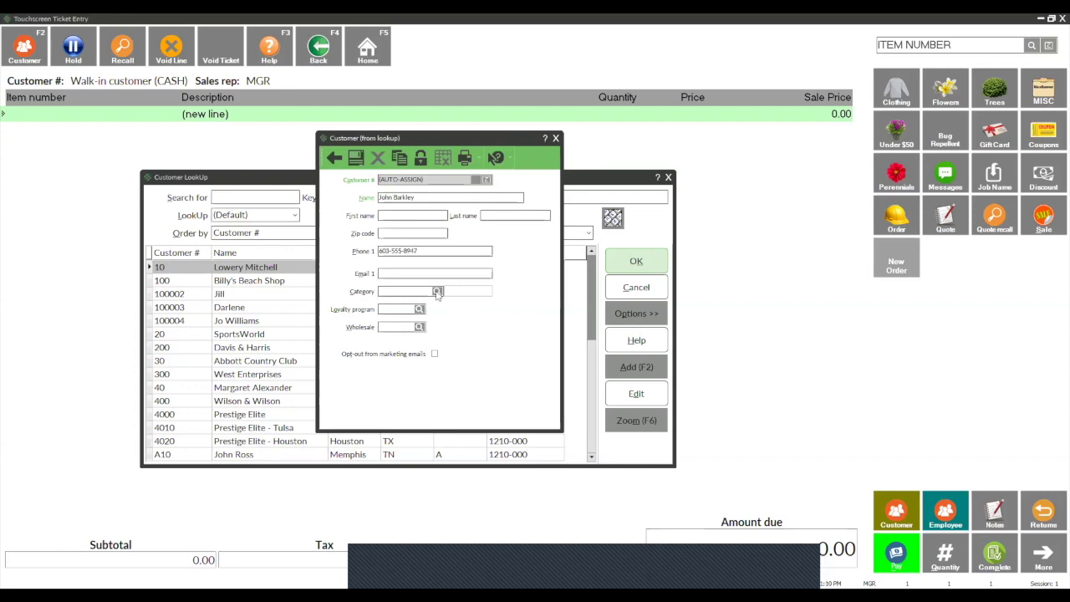
{"action": "left_click", "coordinate": [401, 272]}
Step: Assign loyalty program LOYALTY-1 and category RETAIL, leave the profile code blank, and save
{"action": "left_click", "coordinate": [420, 310]}
{"action": "left_click", "coordinate": [472, 315]}
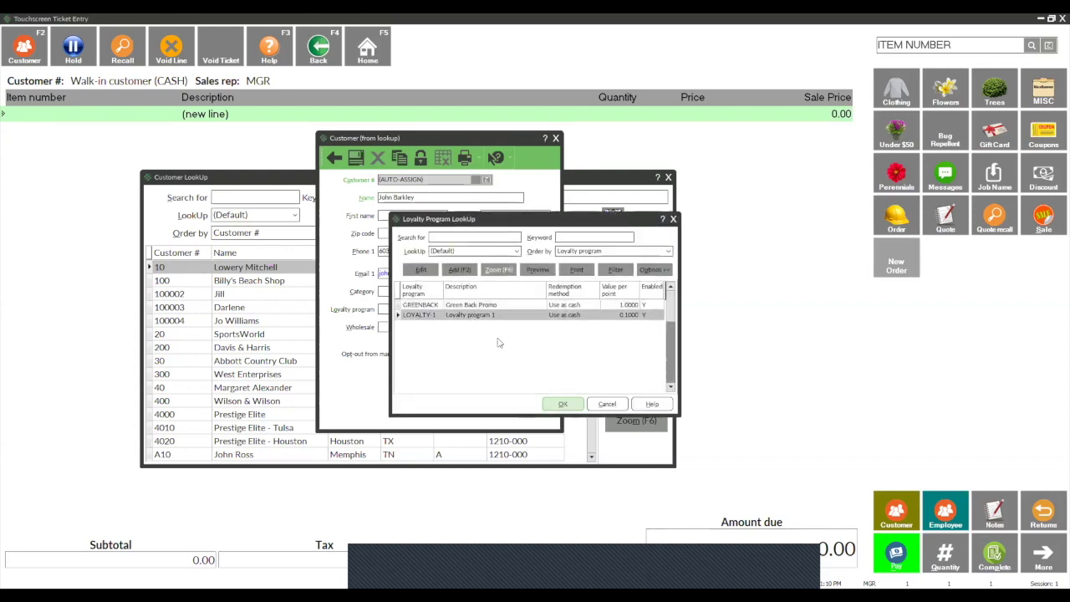
{"action": "key", "text": "Return"}
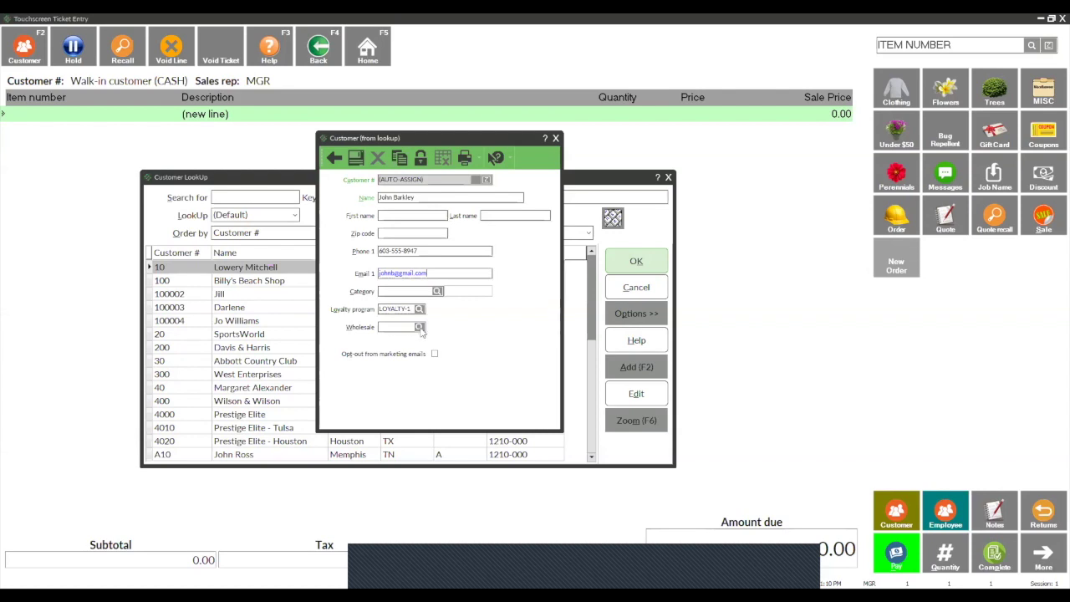
{"action": "left_click", "coordinate": [420, 327]}
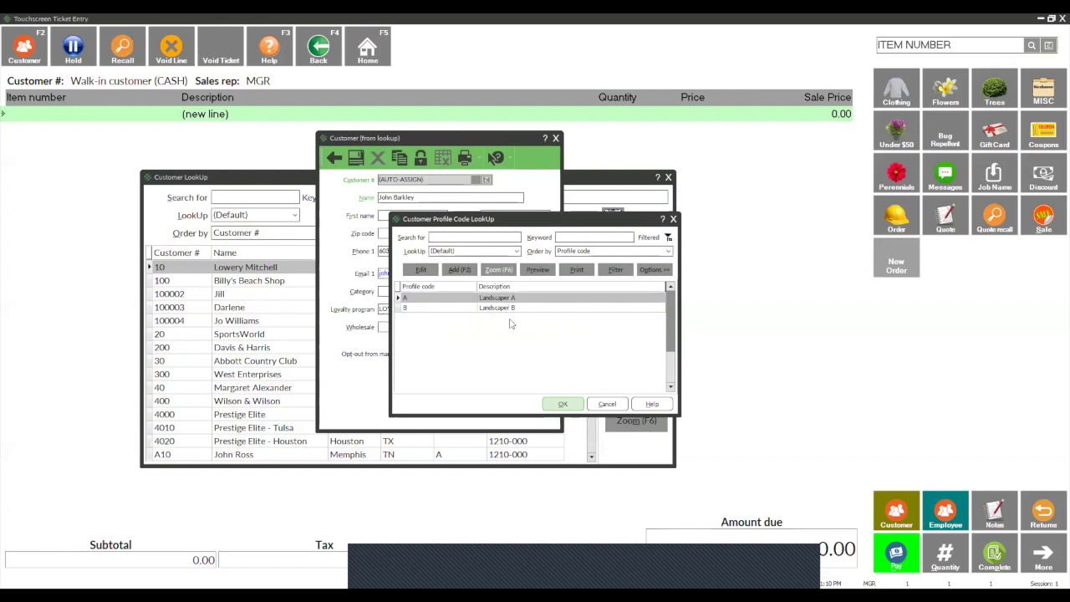
{"action": "left_click", "coordinate": [607, 404]}
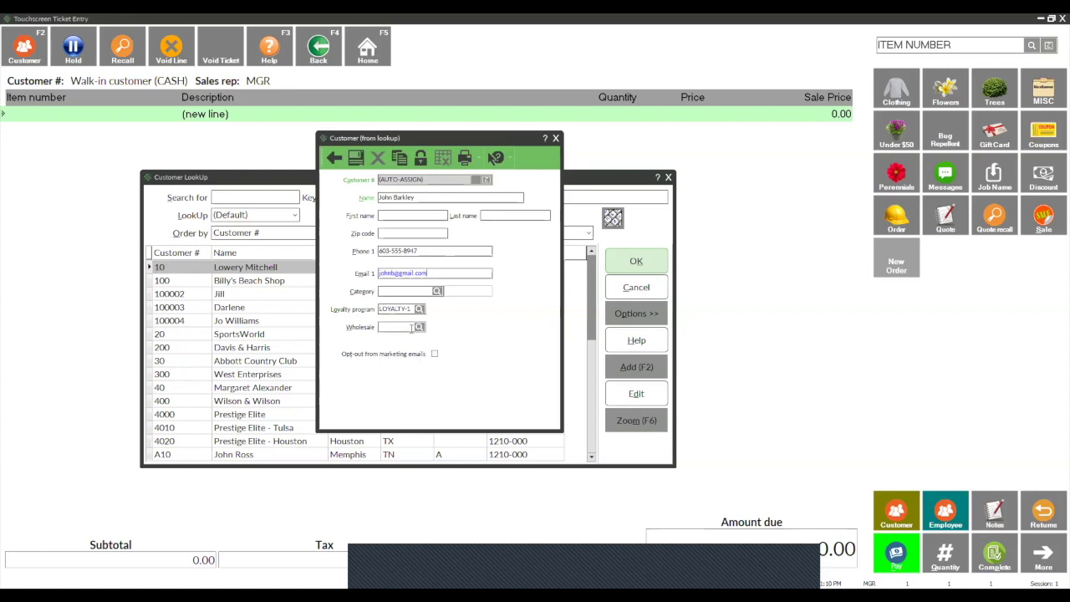
{"action": "left_click", "coordinate": [437, 291]}
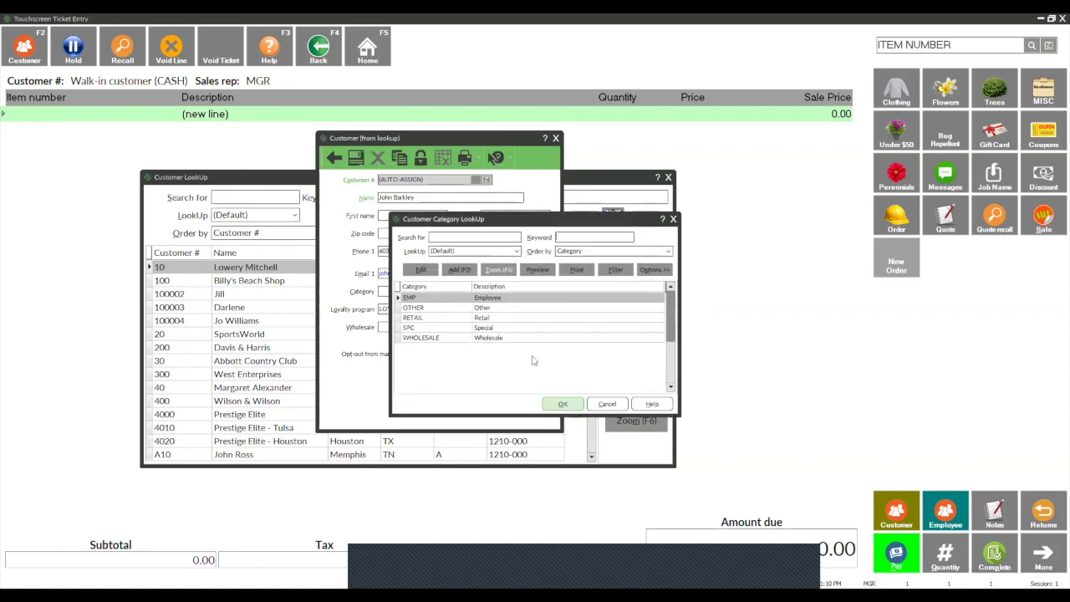
{"action": "left_click", "coordinate": [494, 318]}
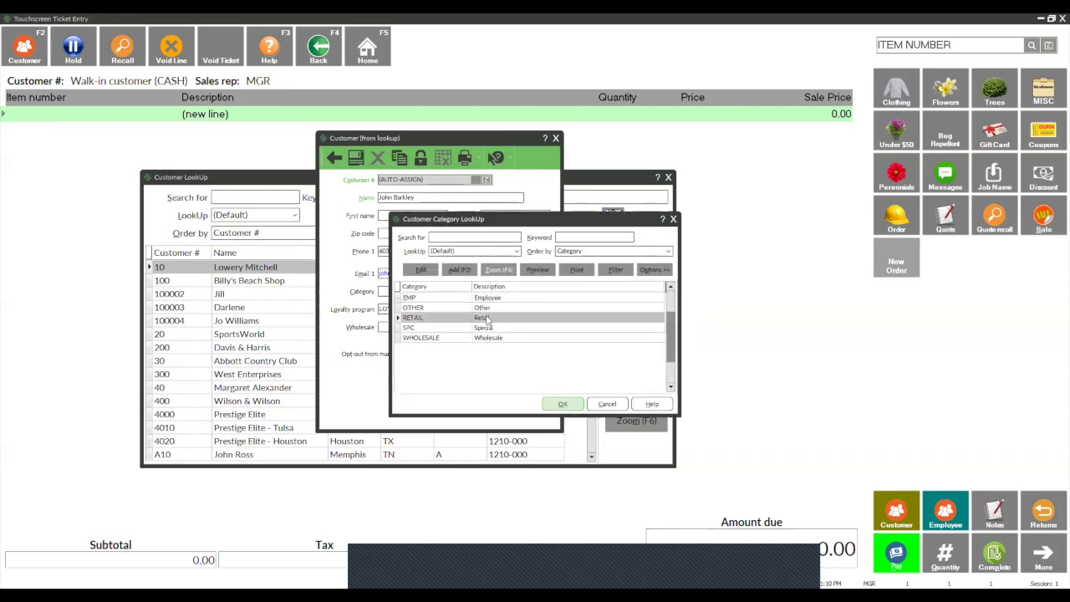
{"action": "left_click", "coordinate": [568, 405]}
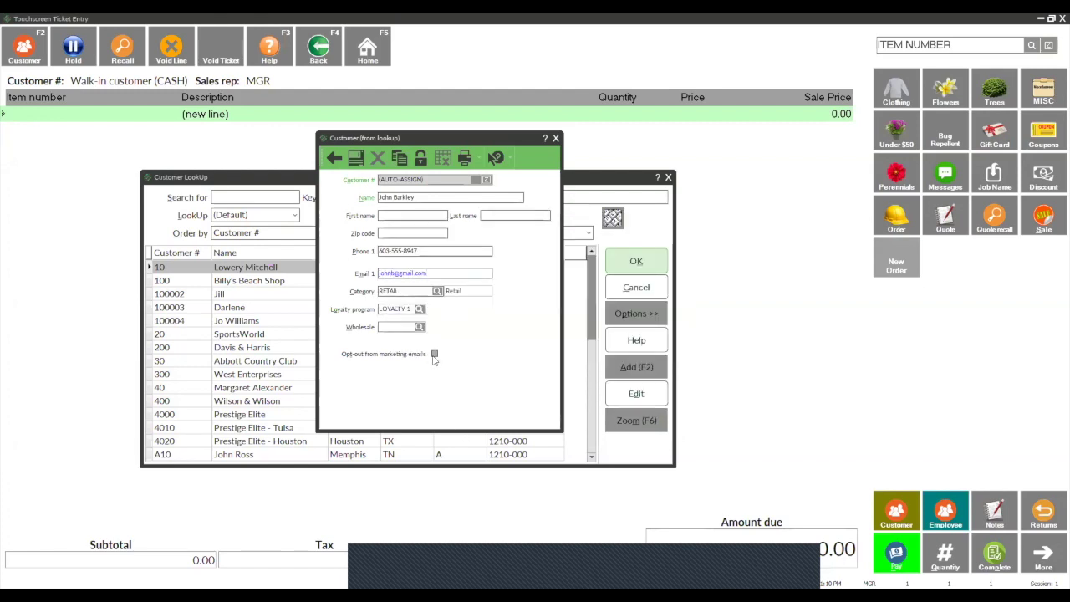
{"action": "left_click", "coordinate": [356, 158]}
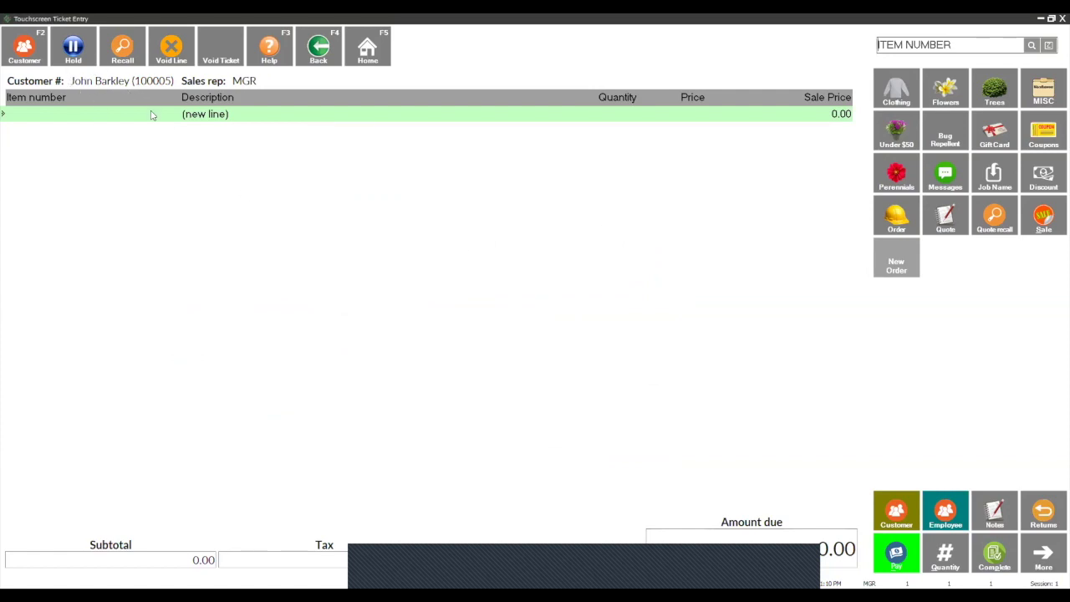
Step: Close Touchscreen Ticket Entry to return to the Home dashboard
{"action": "left_click", "coordinate": [1061, 19]}
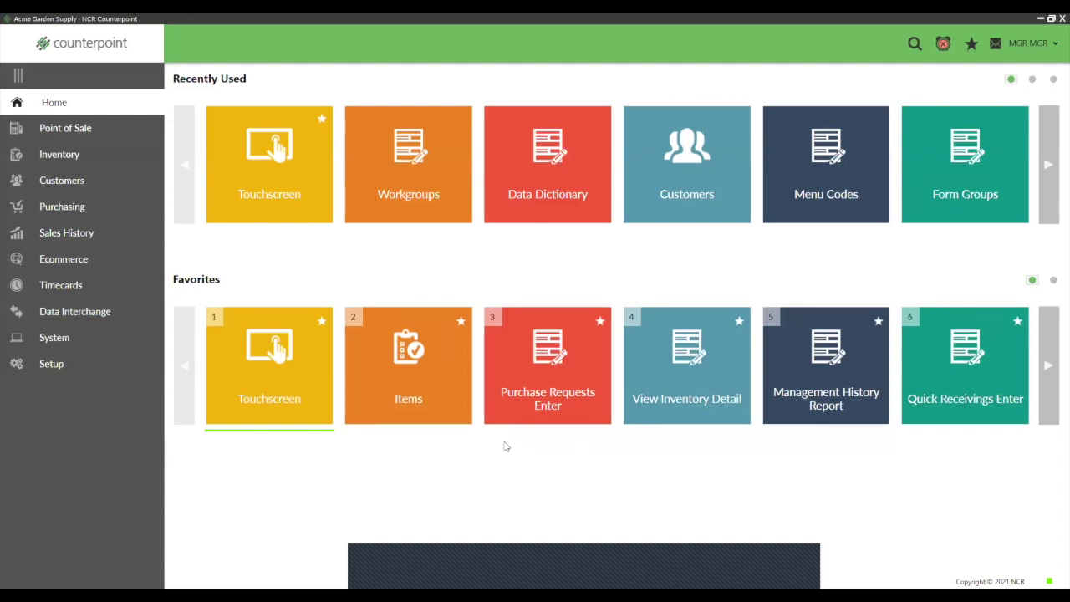
{"action": "left_click", "coordinate": [50, 363]}
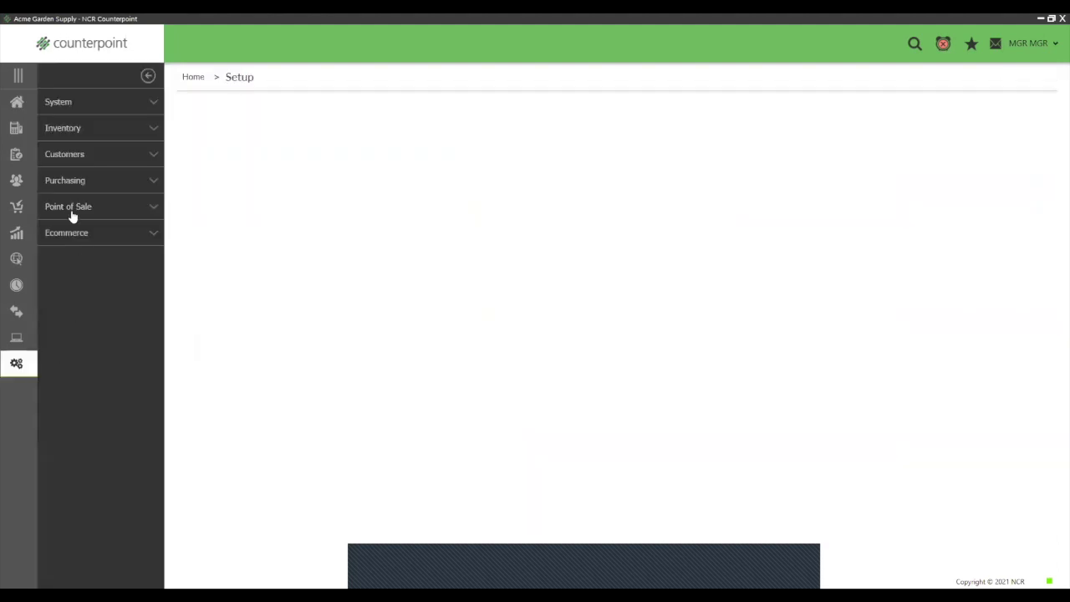
{"action": "left_click", "coordinate": [69, 207]}
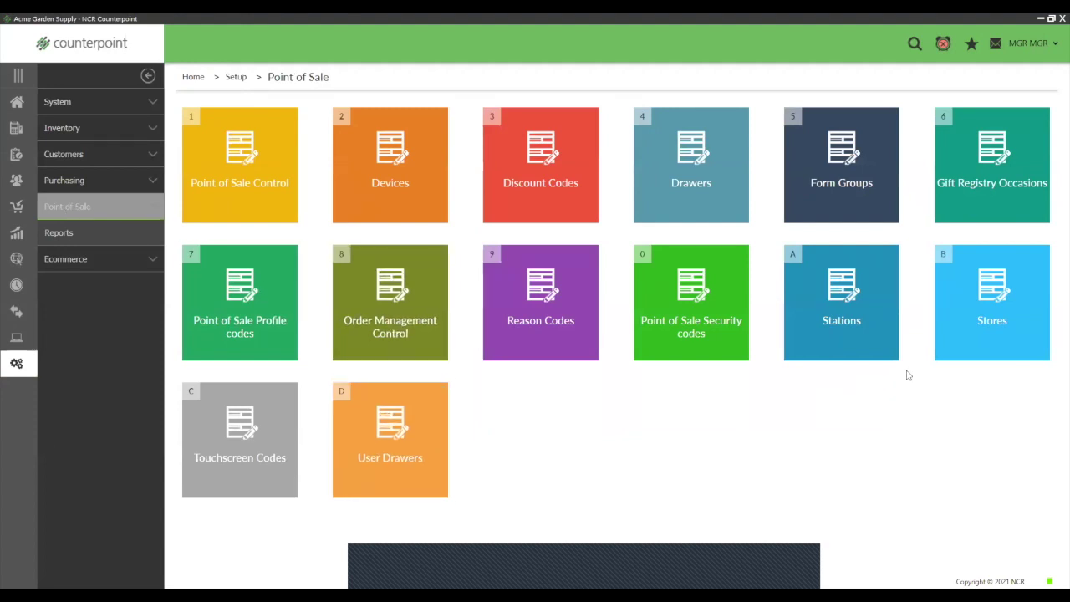
{"action": "left_click", "coordinate": [1014, 346]}
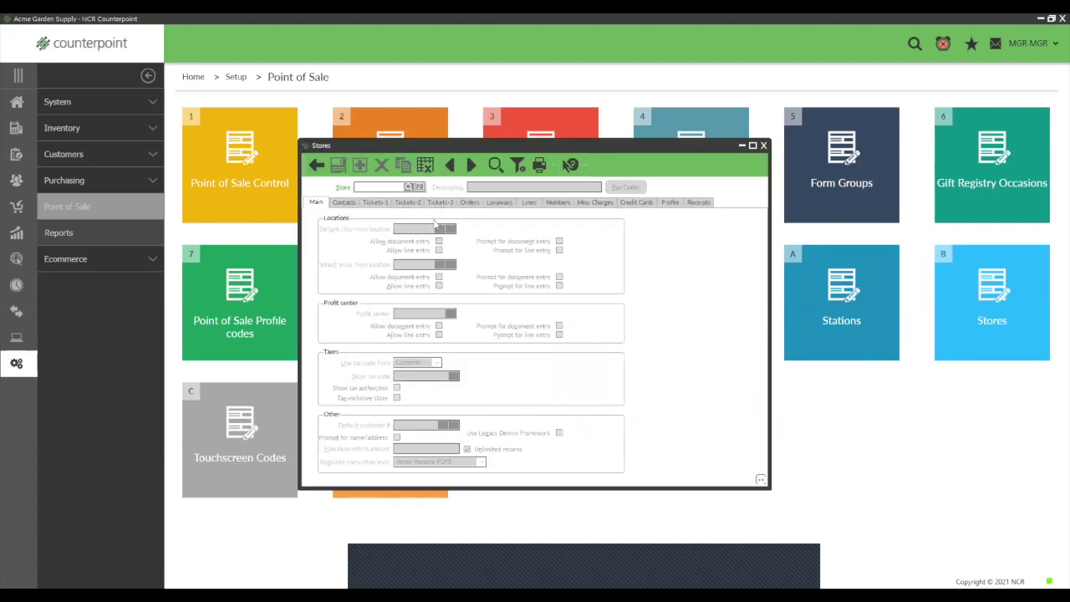
{"action": "left_click", "coordinate": [471, 165]}
{"action": "left_click", "coordinate": [441, 202]}
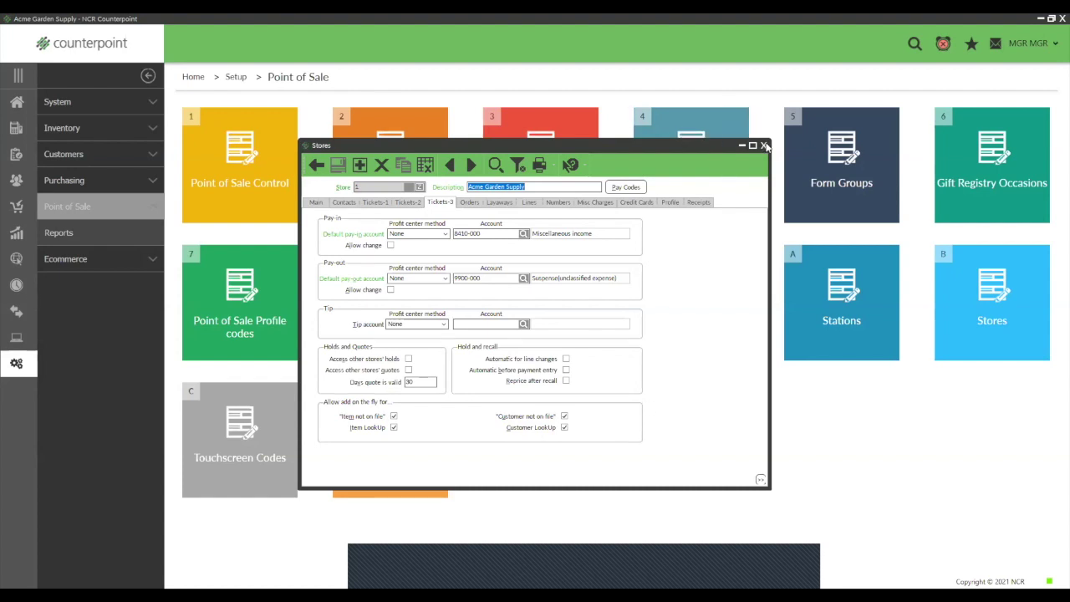
{"action": "key", "text": "Escape"}
{"action": "left_click", "coordinate": [17, 102]}
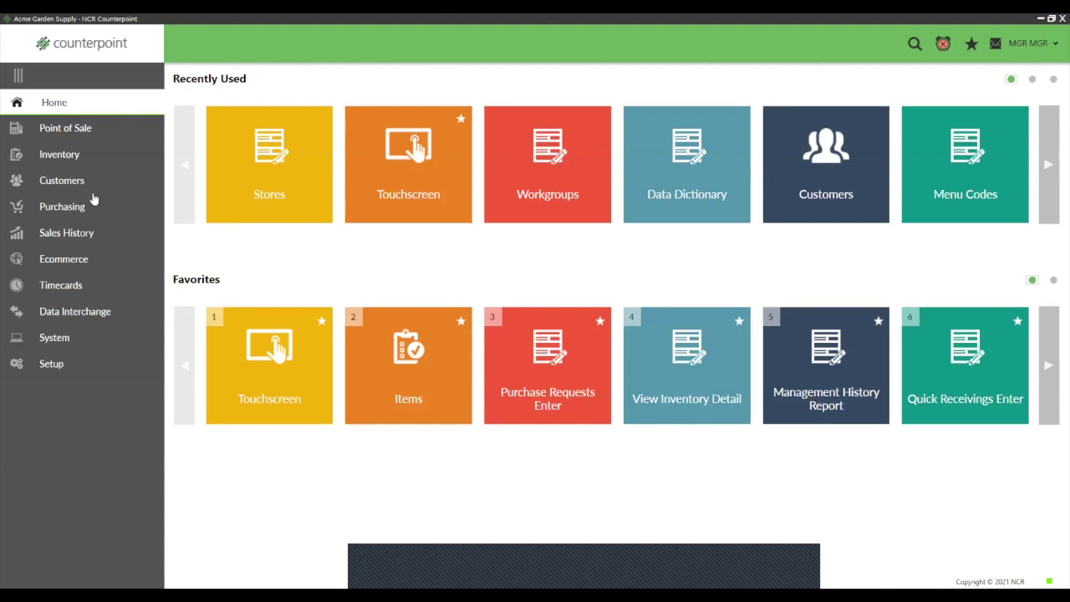
Step: Open touchscreen ticket entry as MGR and start a new order for customer 40
{"action": "left_click", "coordinate": [237, 365]}
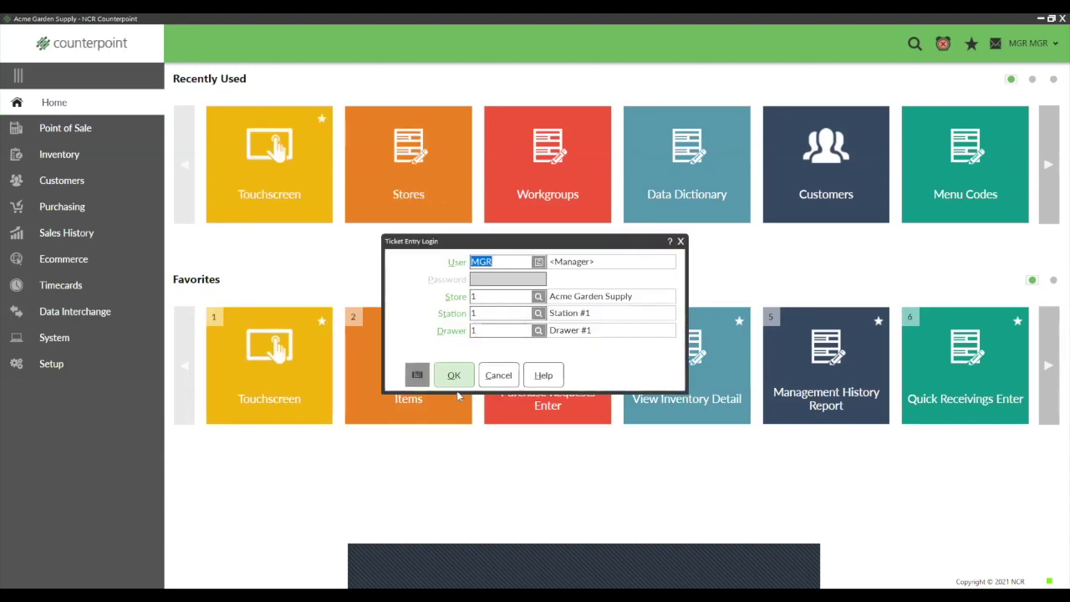
{"action": "left_click", "coordinate": [452, 375]}
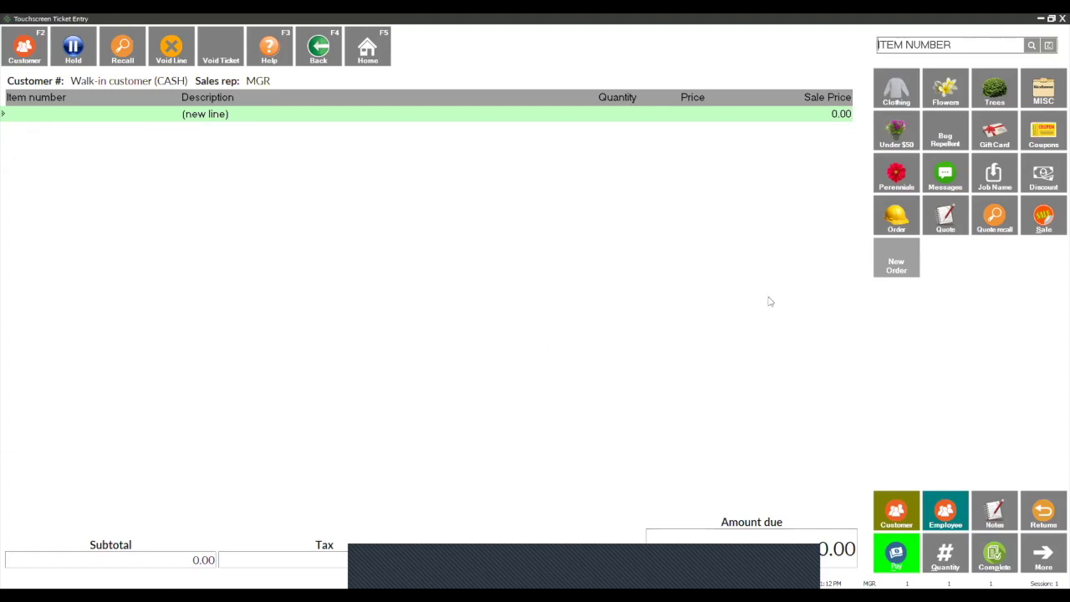
{"action": "left_click", "coordinate": [903, 222]}
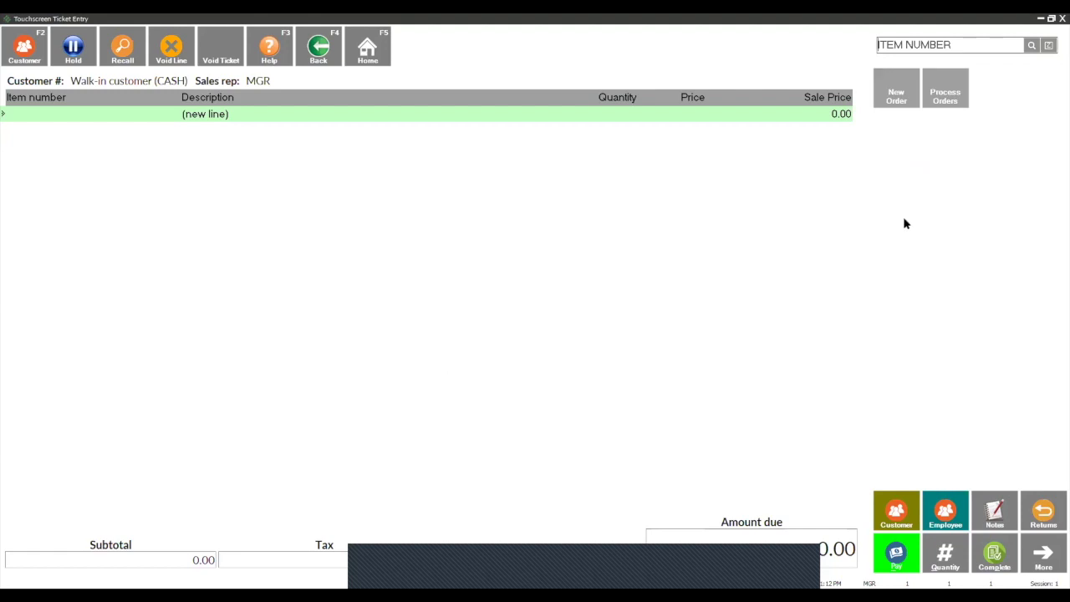
{"action": "left_click", "coordinate": [896, 96]}
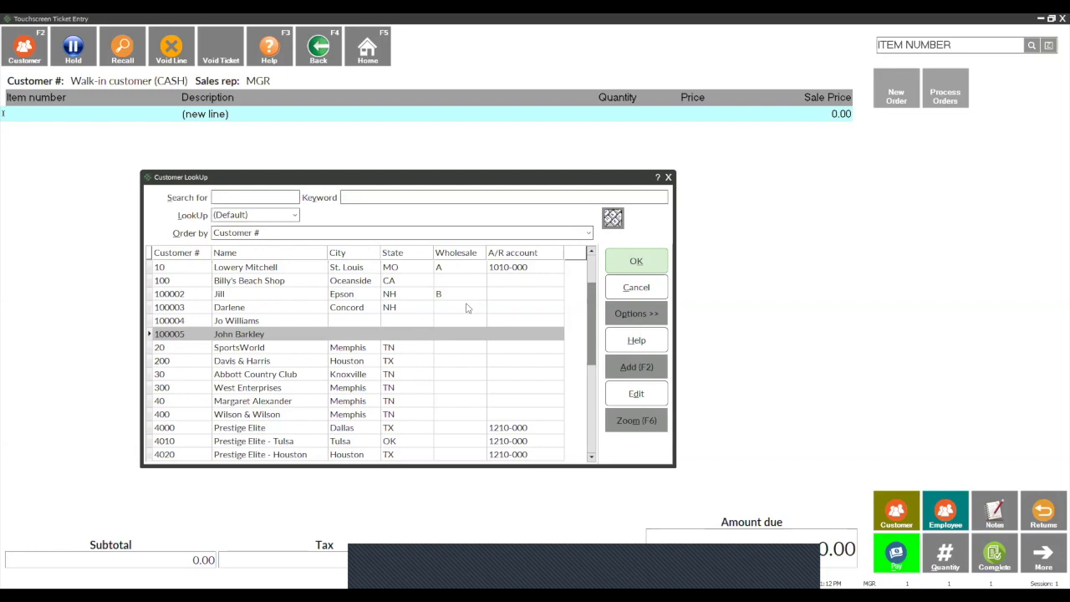
{"action": "left_click", "coordinate": [264, 404]}
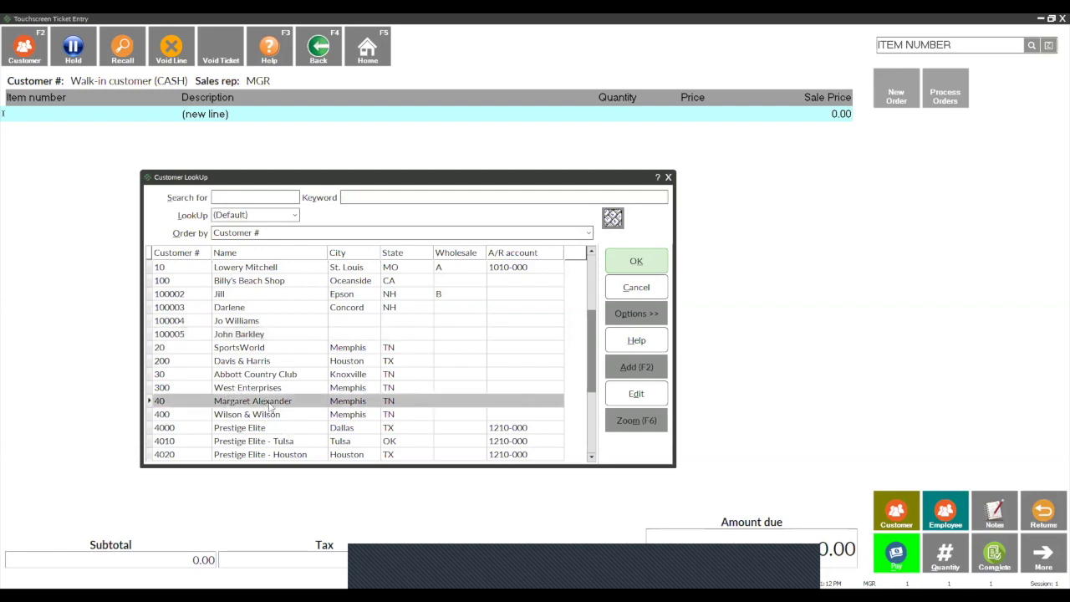
{"action": "left_click", "coordinate": [637, 263]}
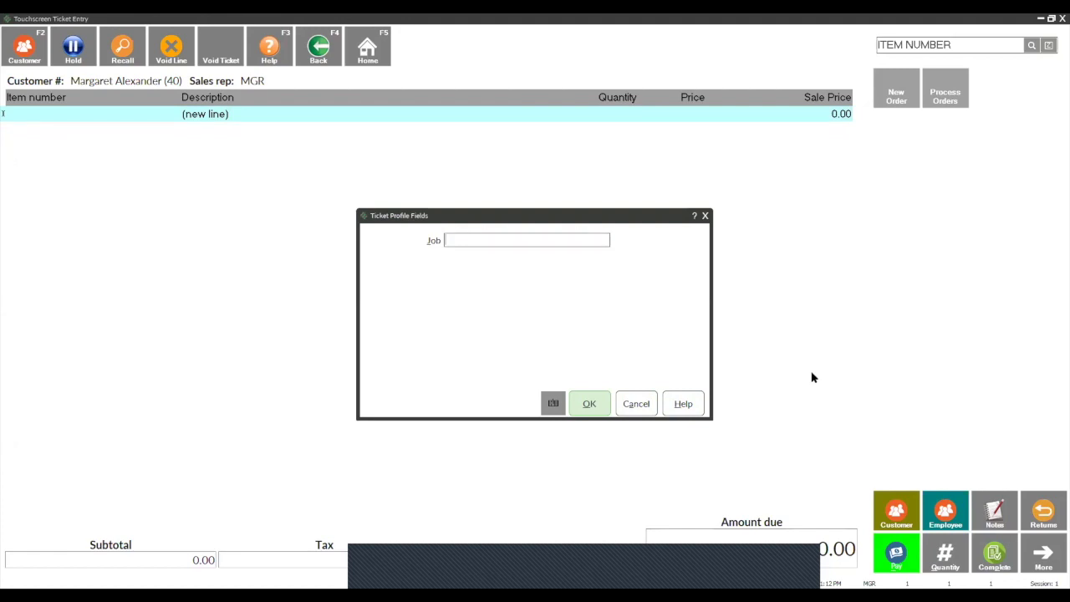
Step: Enter job 500 and use the customer's (DEFAULT) ship-to address for the order
{"action": "type", "text": "500"}
{"action": "left_click", "coordinate": [591, 404]}
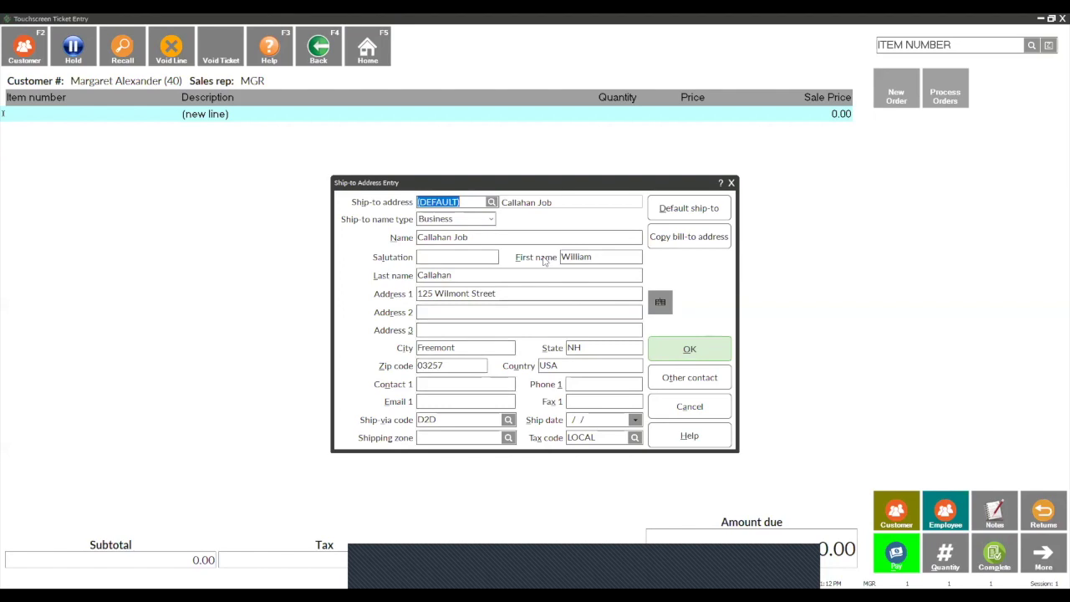
{"action": "left_click", "coordinate": [492, 202]}
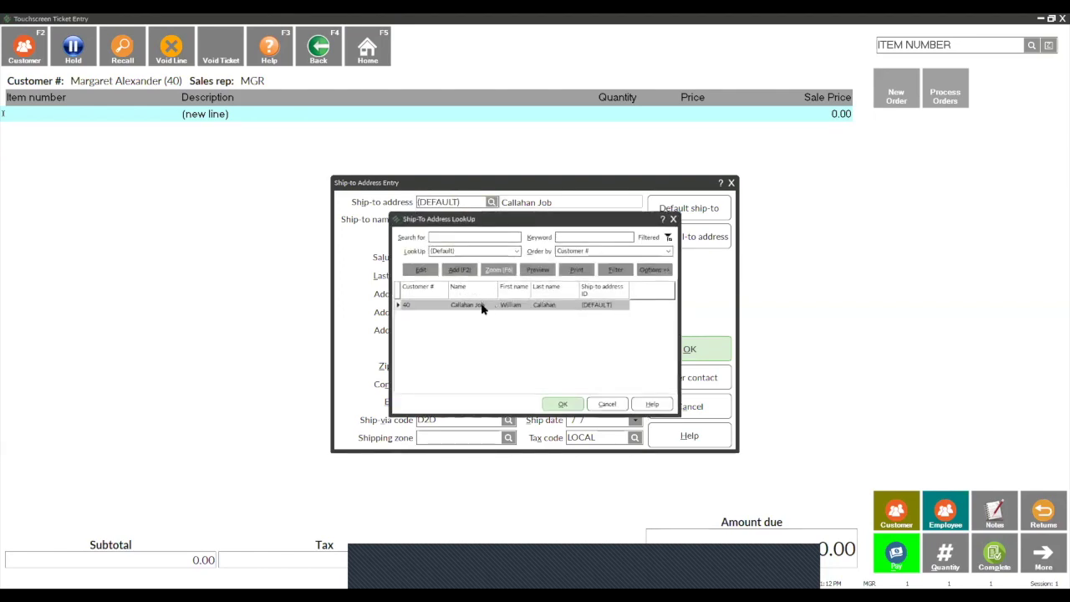
{"action": "left_click", "coordinate": [563, 405]}
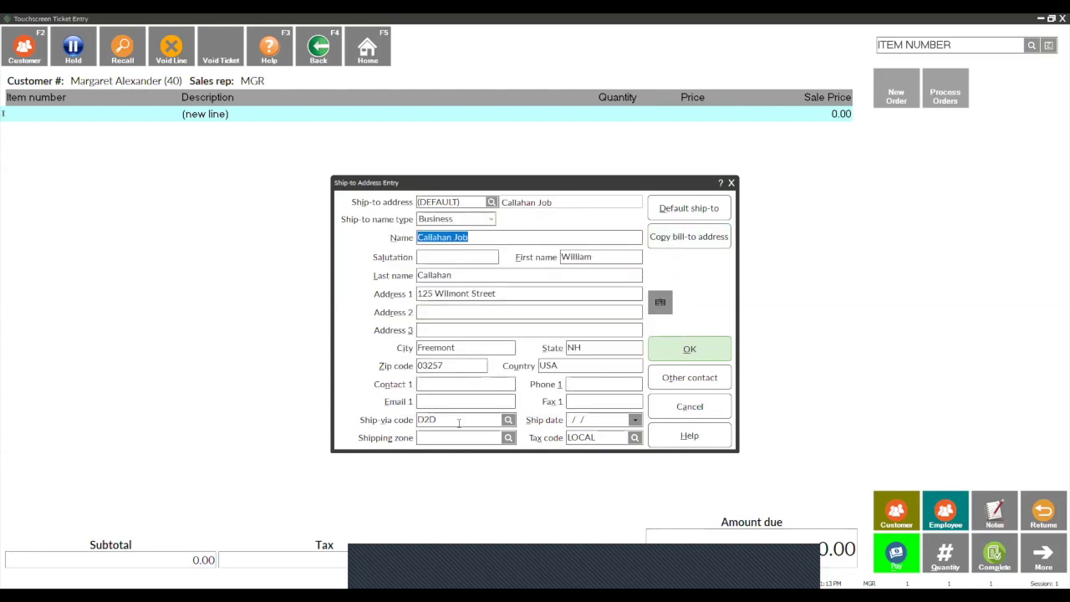
{"action": "left_click", "coordinate": [698, 351]}
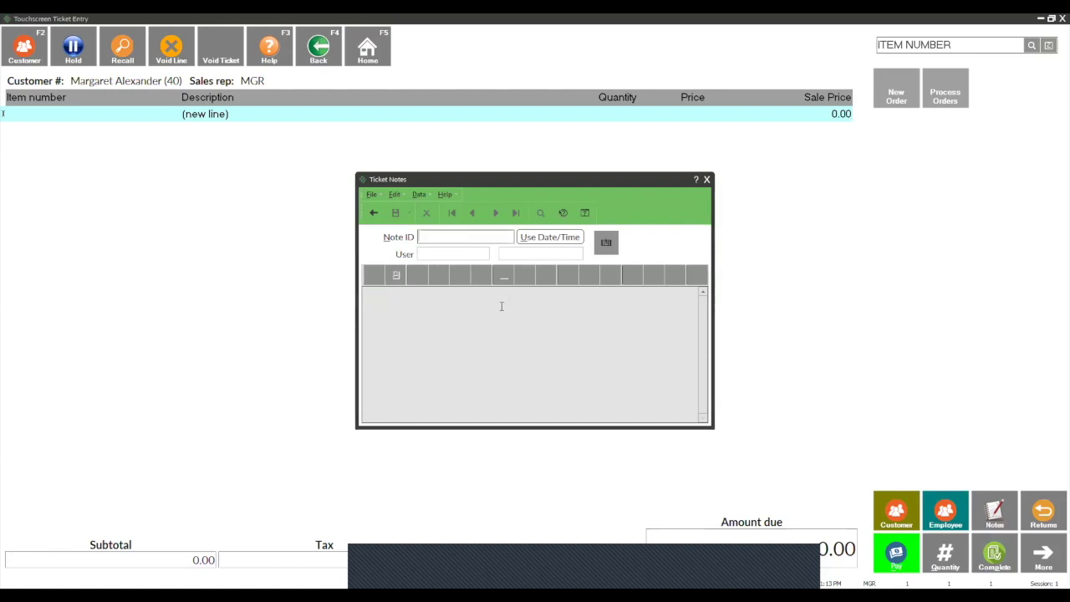
Step: Save a PRINT ticket note reading 'Drop at the back of the house'
{"action": "type", "text": "PRINT"}
{"action": "left_click", "coordinate": [502, 306]}
{"action": "type", "text": "Drop at the b"}
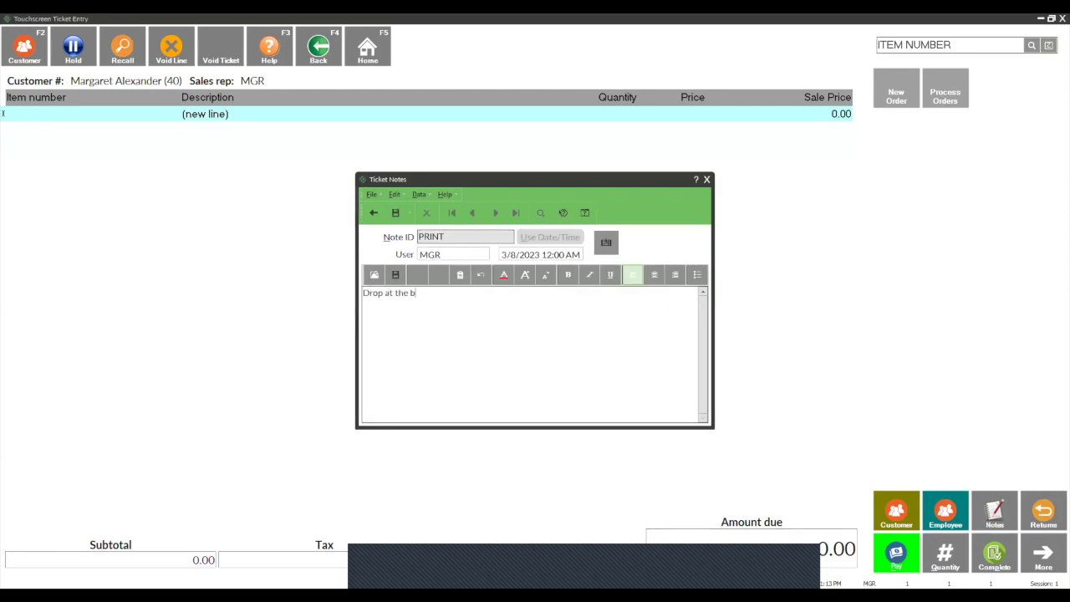
{"action": "type", "text": "ack of the house"}
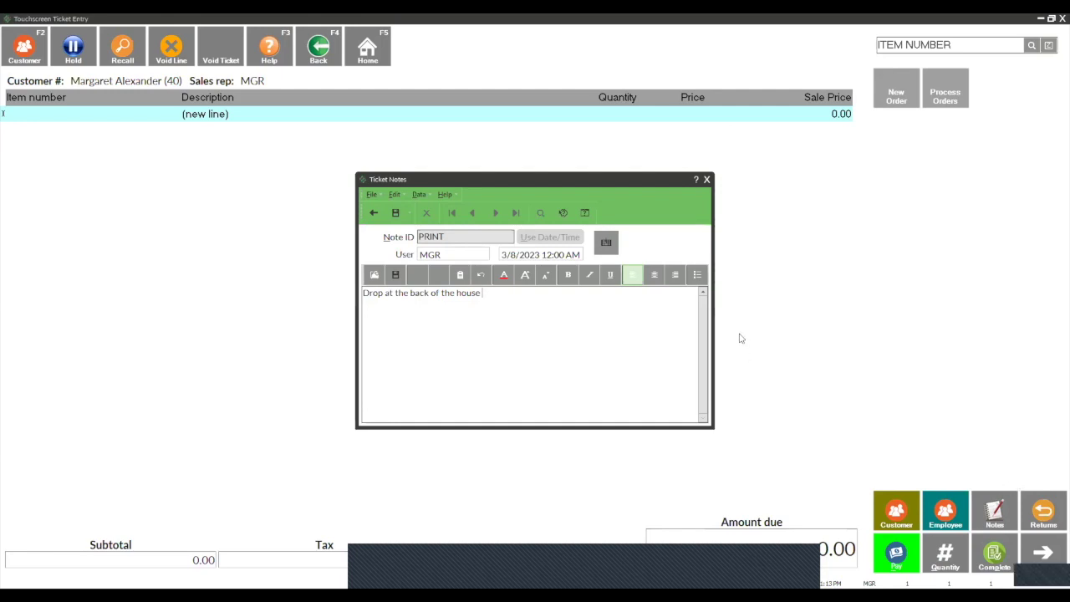
{"action": "left_click", "coordinate": [395, 214]}
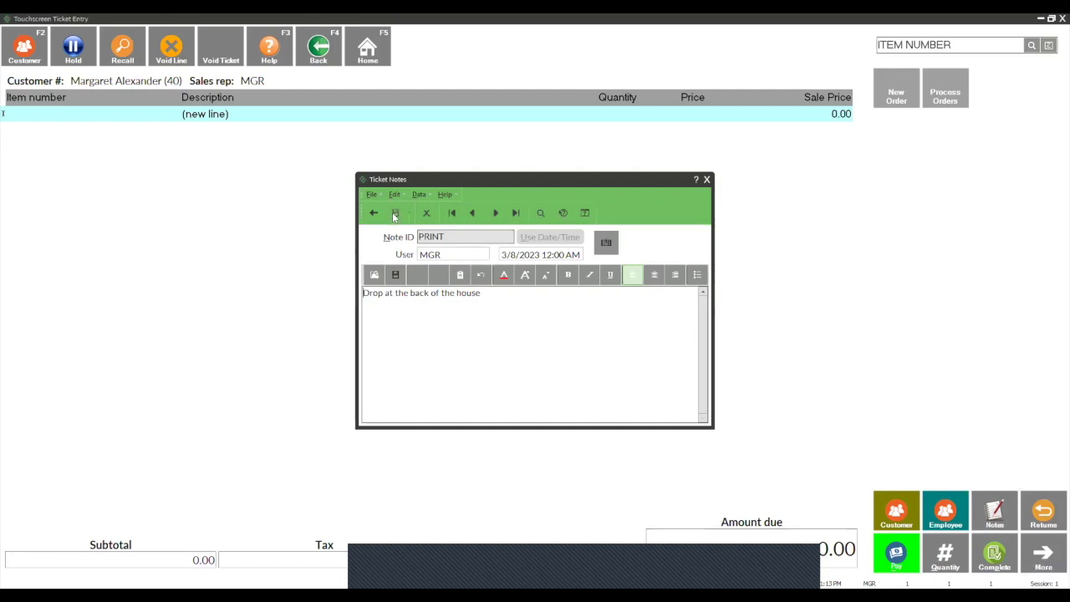
{"action": "left_click", "coordinate": [708, 180]}
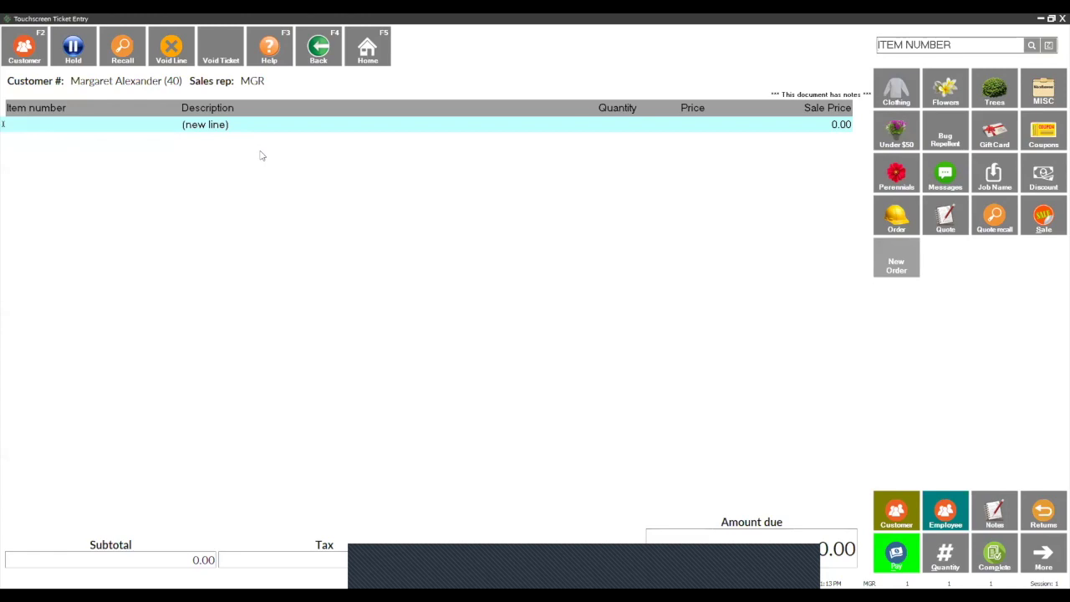
Step: Add the hanging basket item 4000 from Flowers to the ticket
{"action": "left_click", "coordinate": [927, 101]}
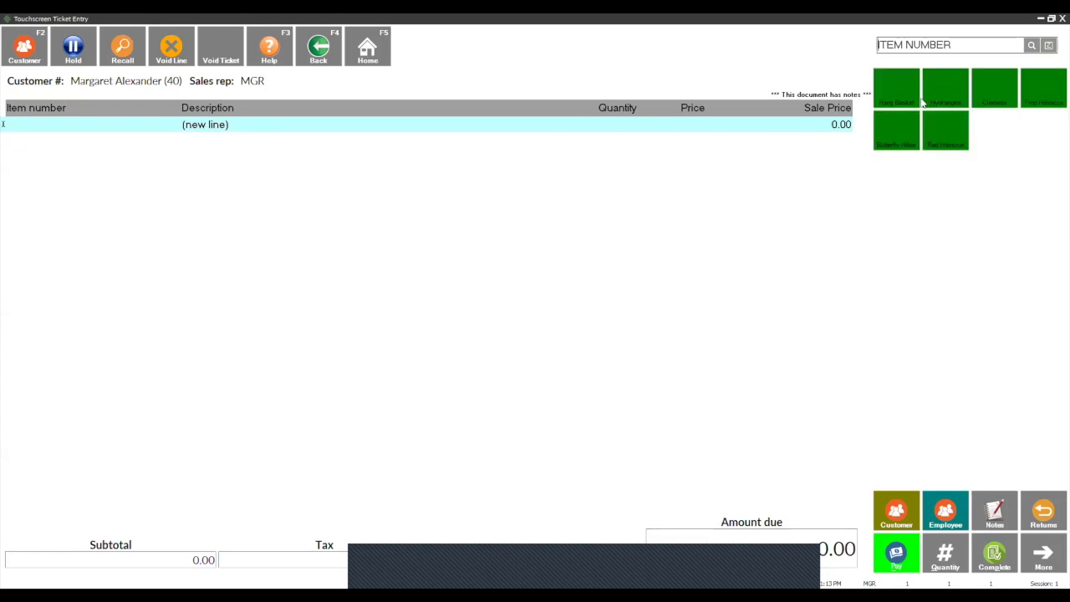
{"action": "left_click", "coordinate": [908, 96]}
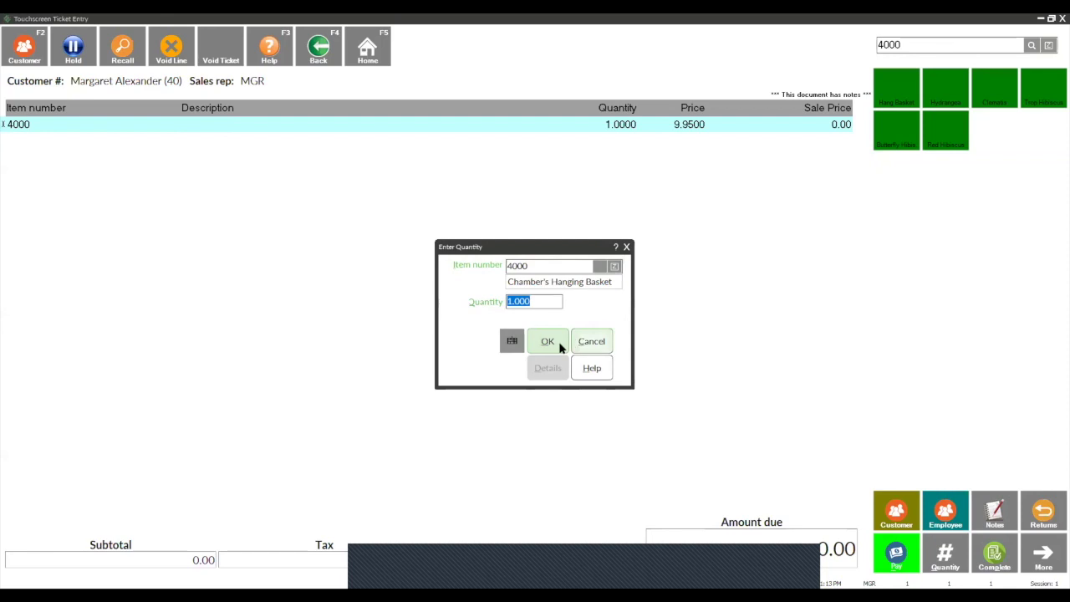
{"action": "left_click", "coordinate": [548, 350]}
Step: Add a Colorado Blue Spruce with its $100 planting fee, then void the ticket
{"action": "left_click", "coordinate": [894, 90]}
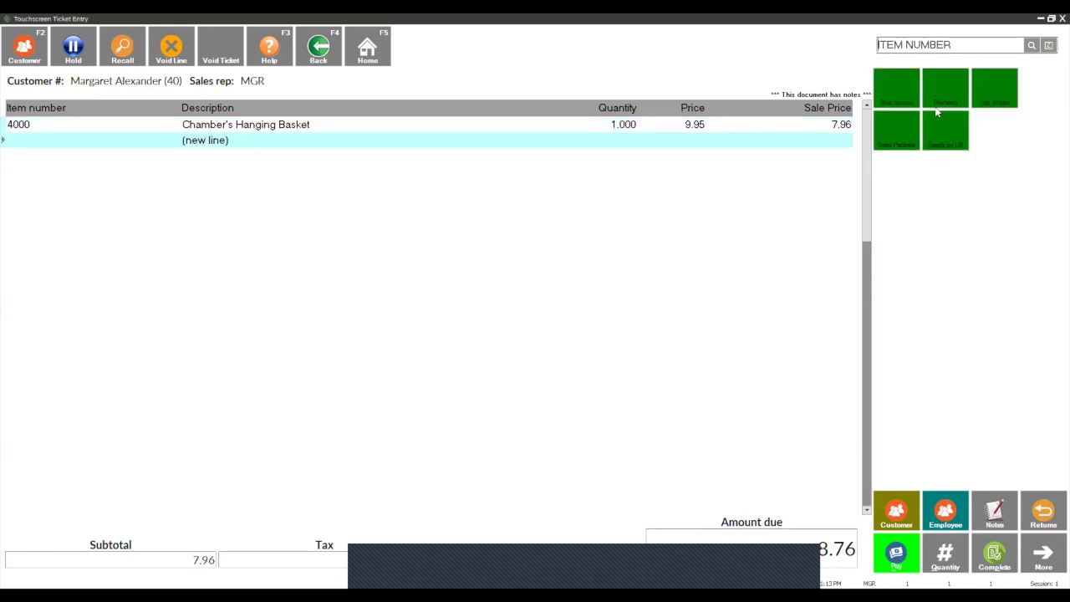
{"action": "left_click", "coordinate": [894, 89]}
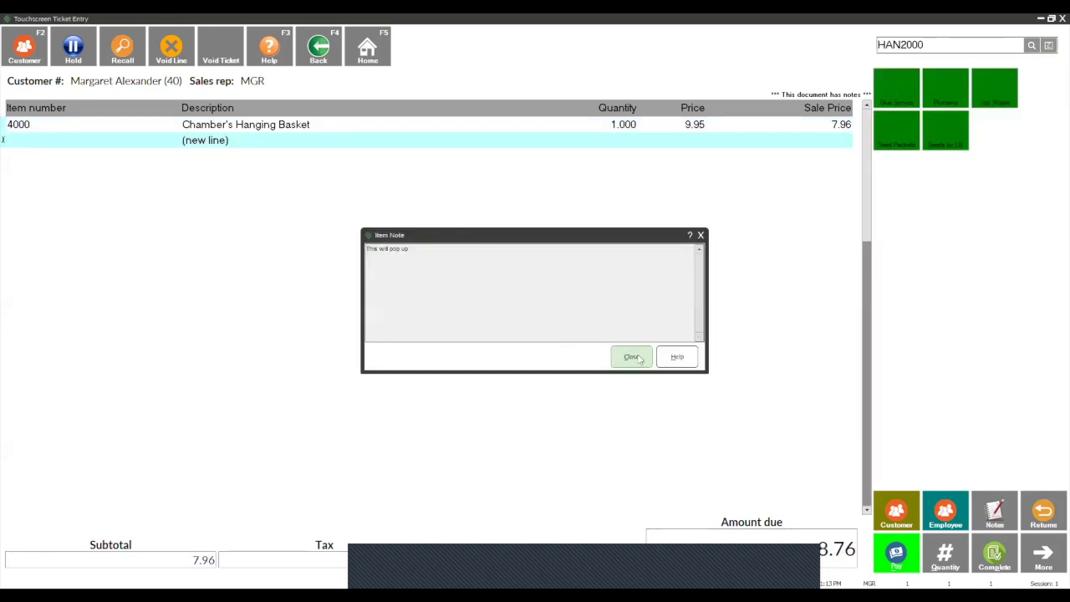
{"action": "left_click", "coordinate": [641, 360]}
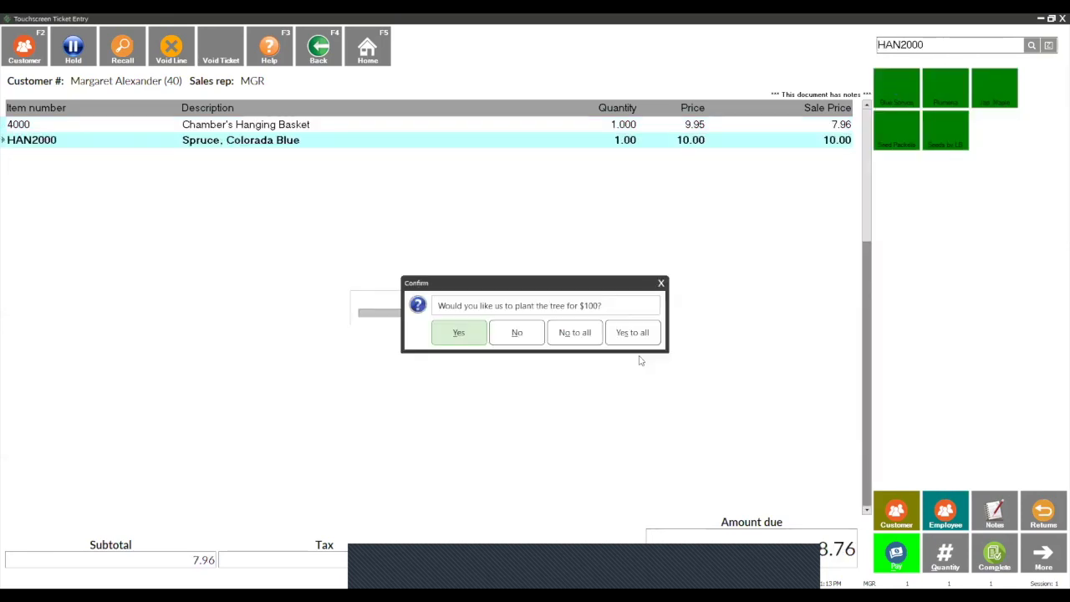
{"action": "left_click", "coordinate": [461, 340]}
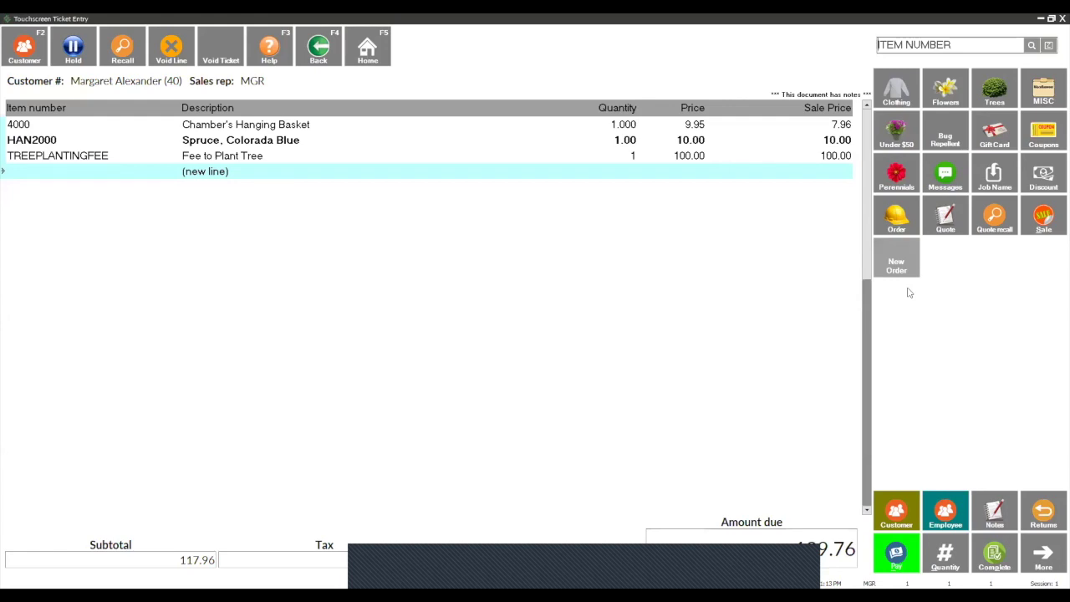
{"action": "left_click", "coordinate": [1060, 18]}
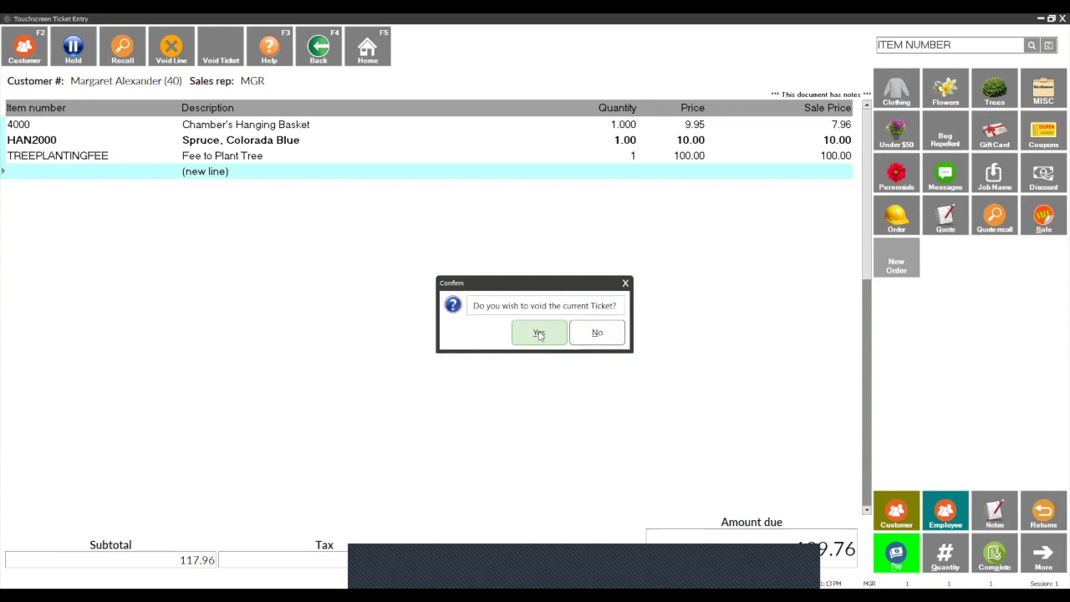
{"action": "left_click", "coordinate": [539, 335]}
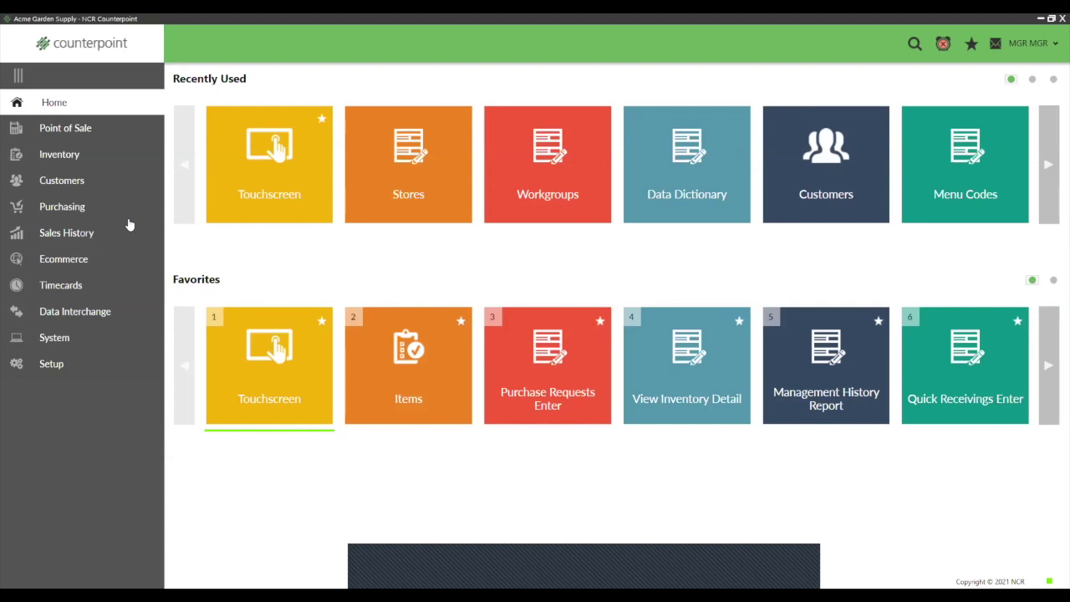
Step: Open the Button Editor for touchscreen code NEWLAWN under Setup > Point of Sale > Touchscreen Codes
{"action": "left_click", "coordinate": [48, 363]}
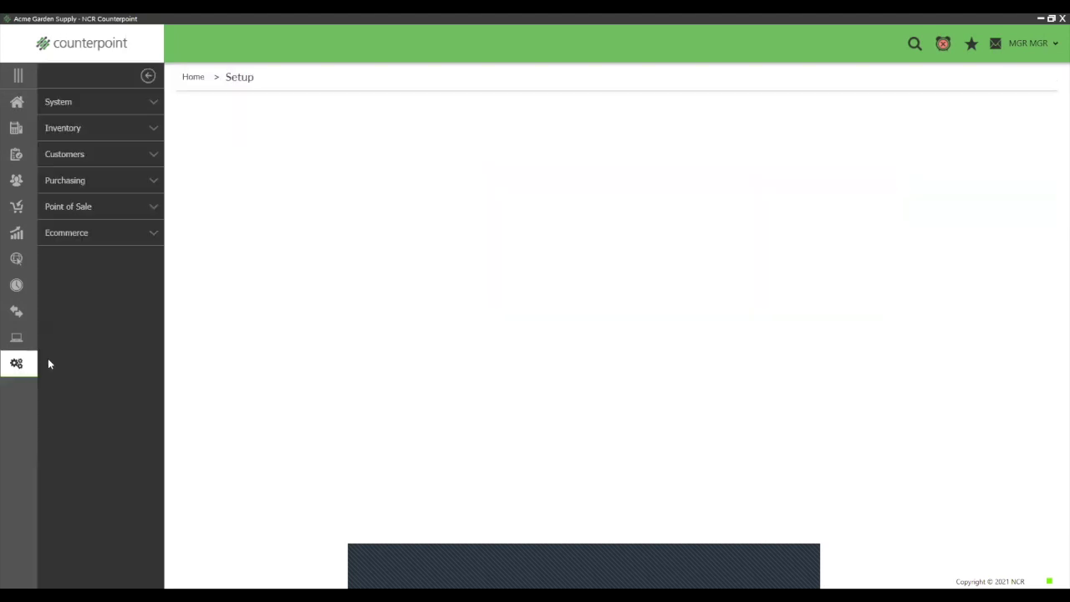
{"action": "left_click", "coordinate": [66, 206]}
{"action": "left_click", "coordinate": [249, 473]}
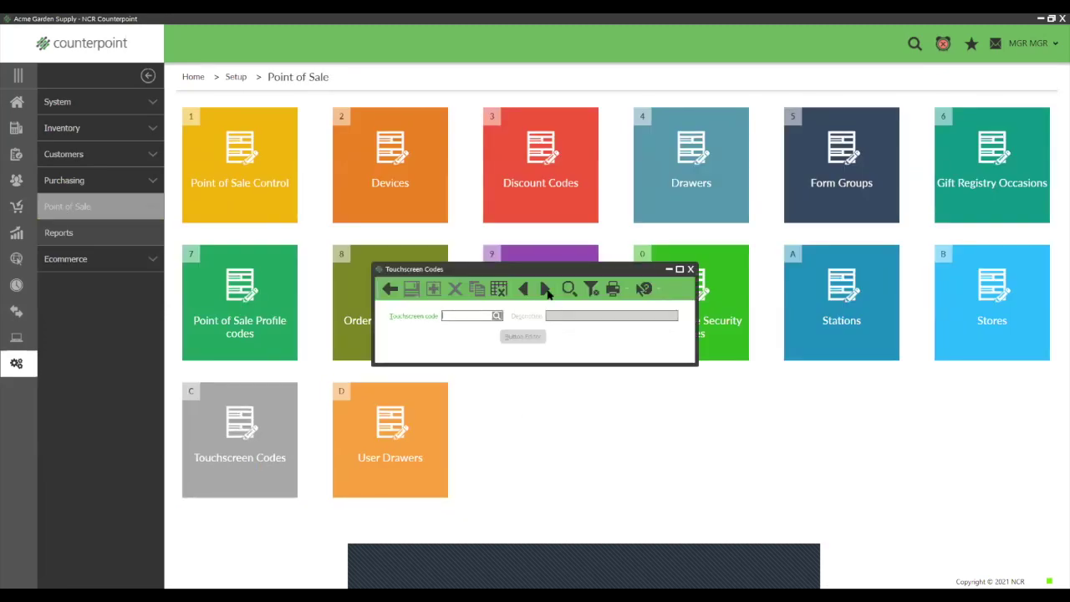
{"action": "left_click", "coordinate": [545, 288]}
{"action": "left_click", "coordinate": [523, 336]}
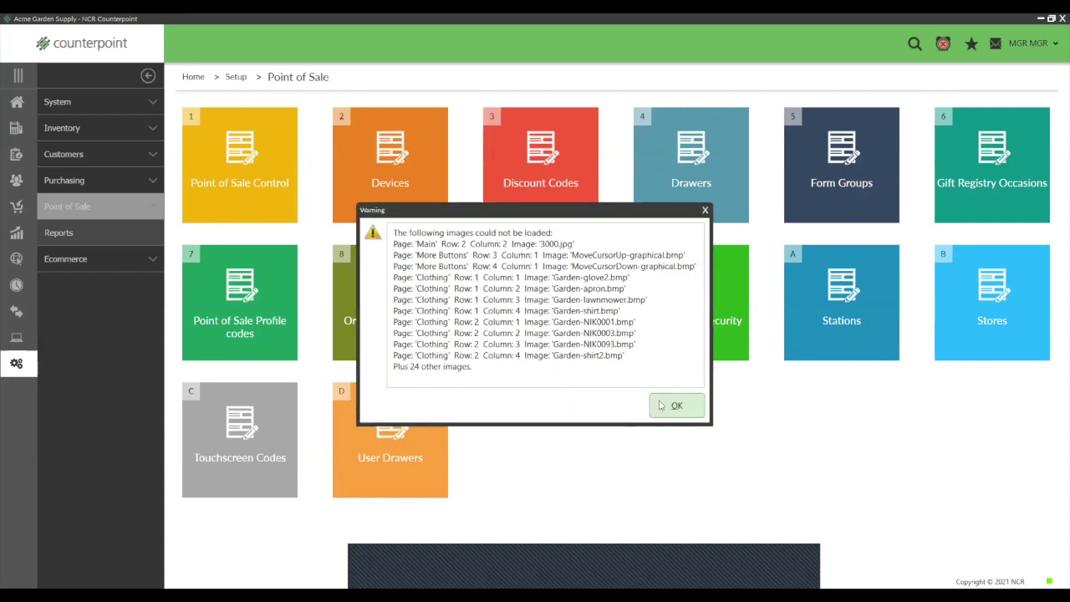
{"action": "left_click", "coordinate": [676, 406]}
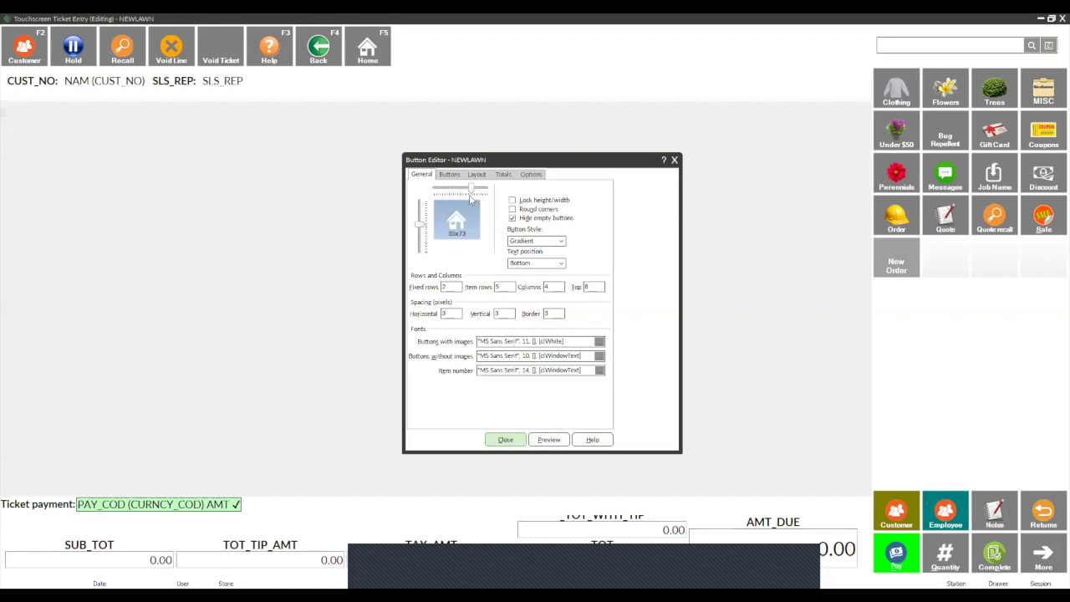
Step: Inspect the New Order button and start a new button page named 'lanscape orders 2'
{"action": "left_click", "coordinate": [450, 175]}
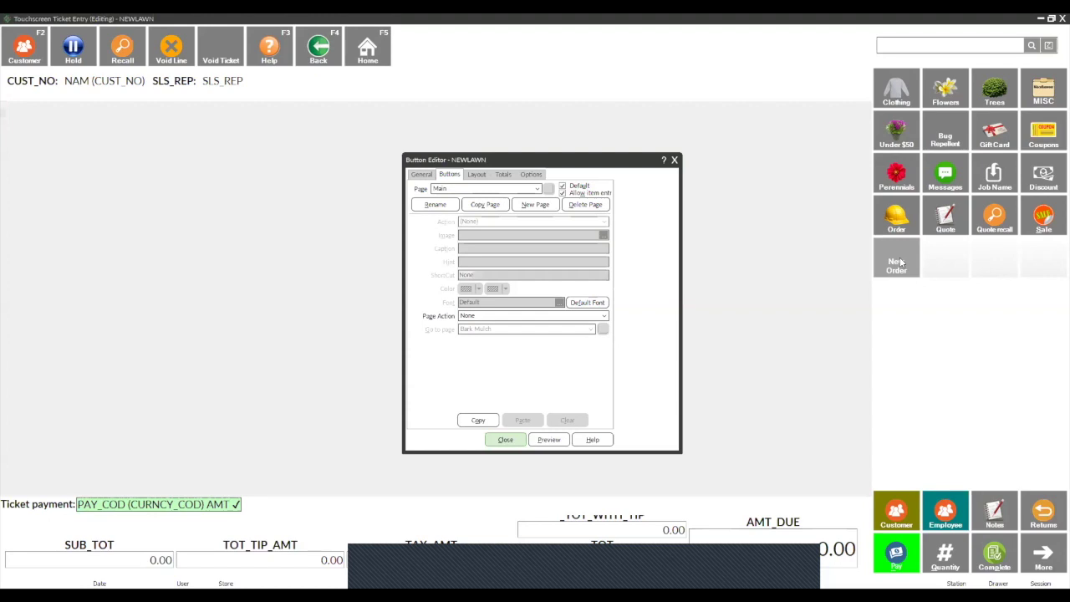
{"action": "left_click", "coordinate": [897, 264]}
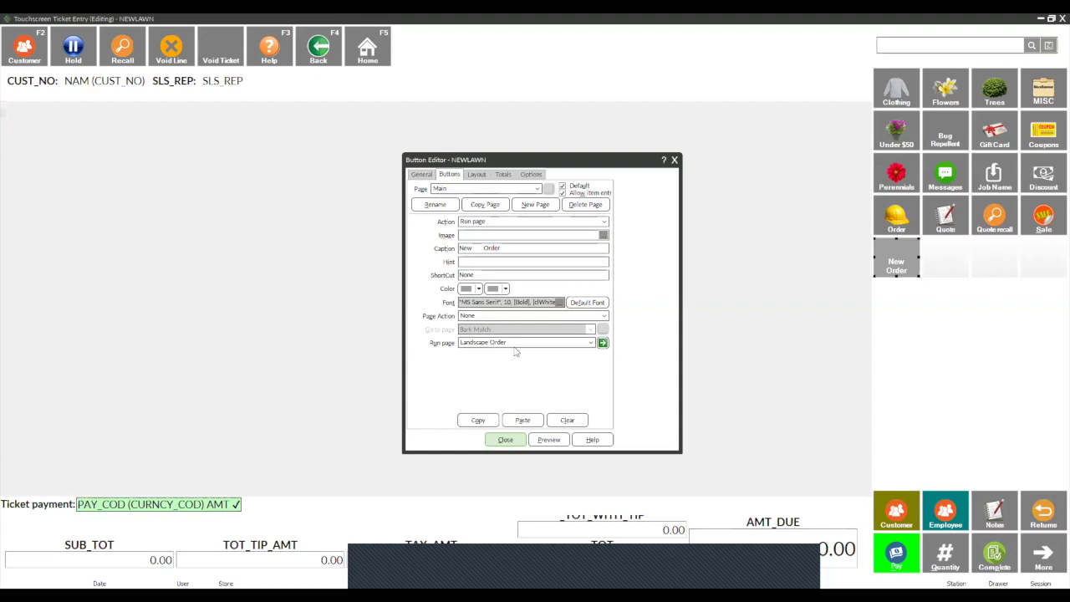
{"action": "left_click", "coordinate": [535, 205]}
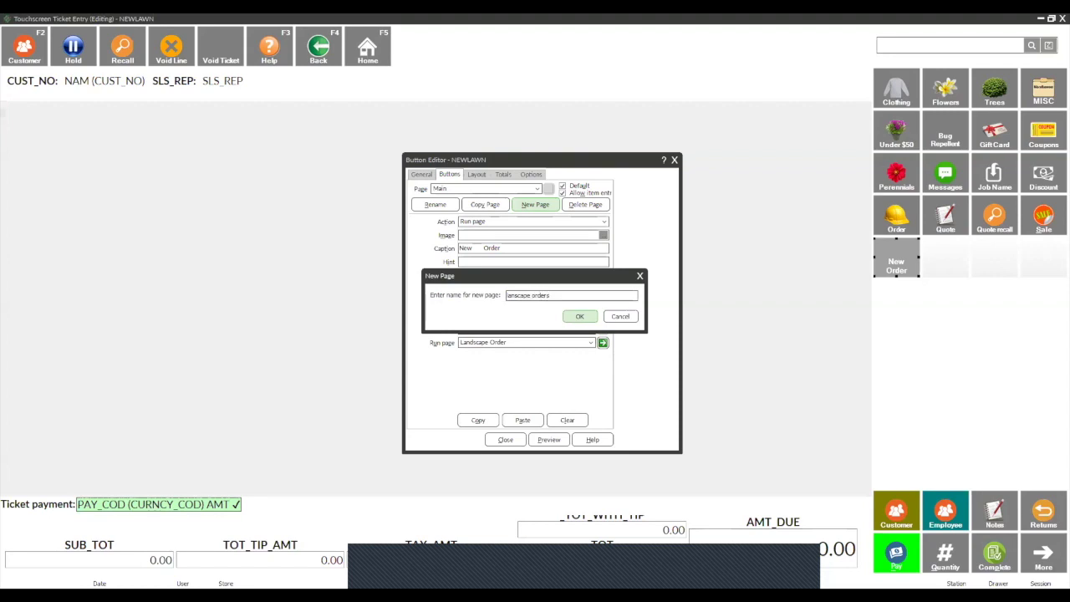
Step: Create the page and give its first two slots 'Add order line' and customer lookup actions
{"action": "left_click", "coordinate": [580, 317]}
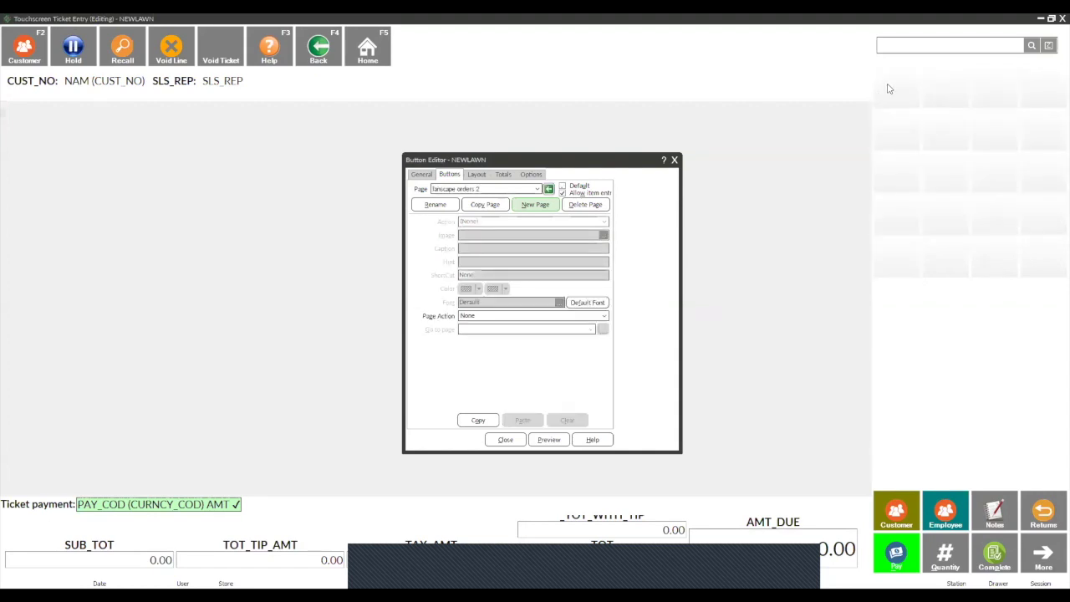
{"action": "left_click", "coordinate": [872, 269]}
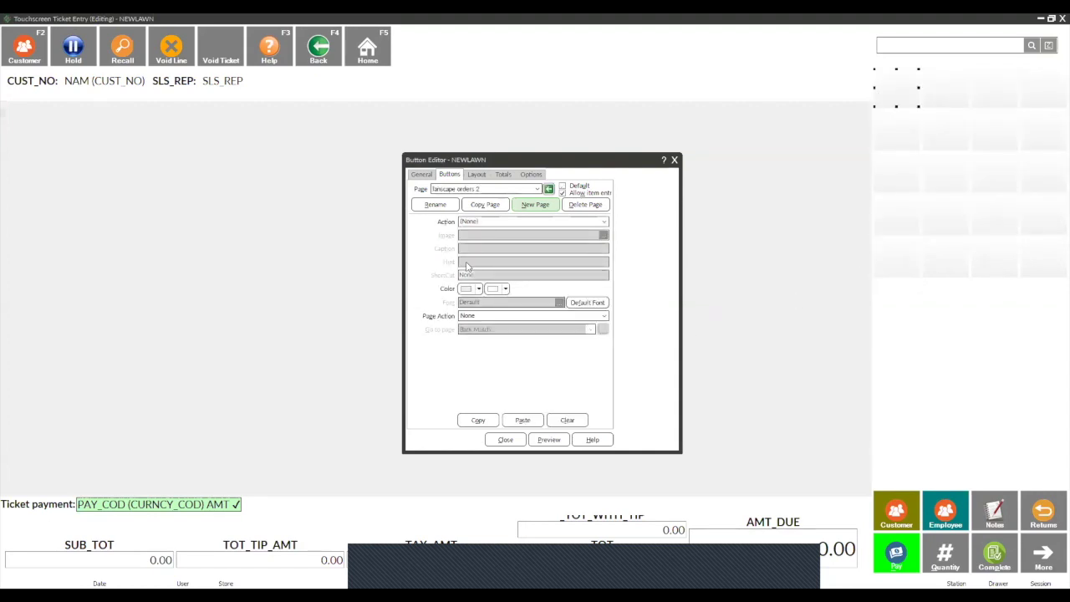
{"action": "left_click", "coordinate": [606, 222]}
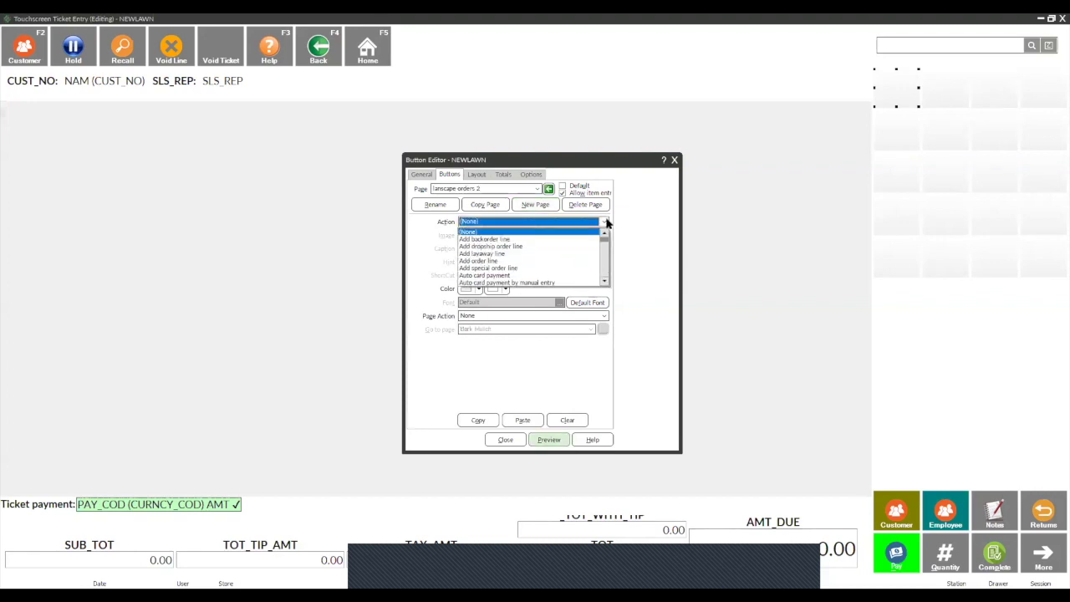
{"action": "left_click", "coordinate": [508, 264]}
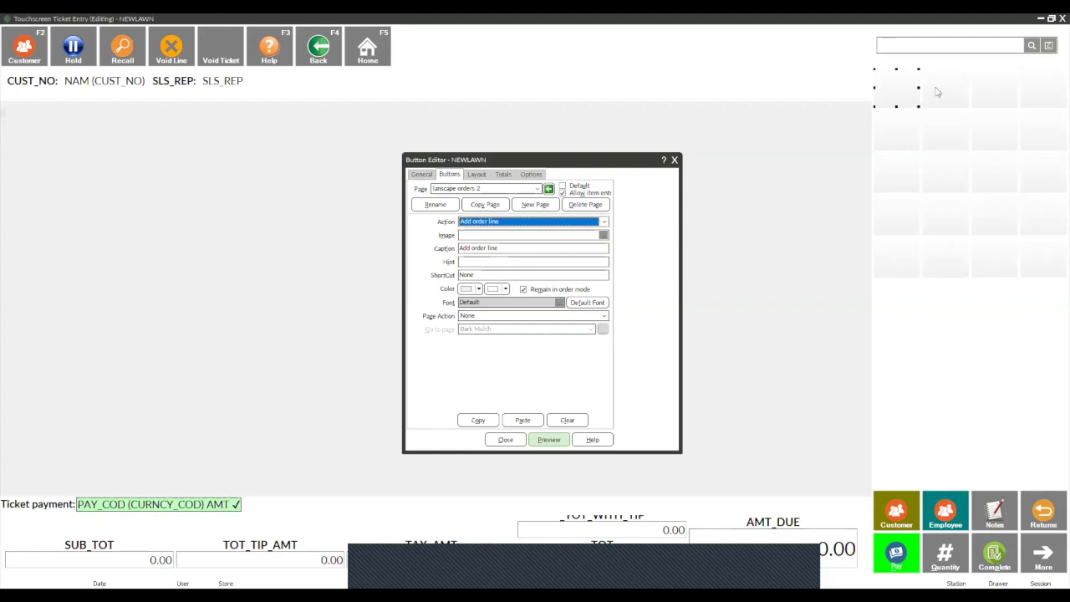
{"action": "left_click", "coordinate": [938, 88]}
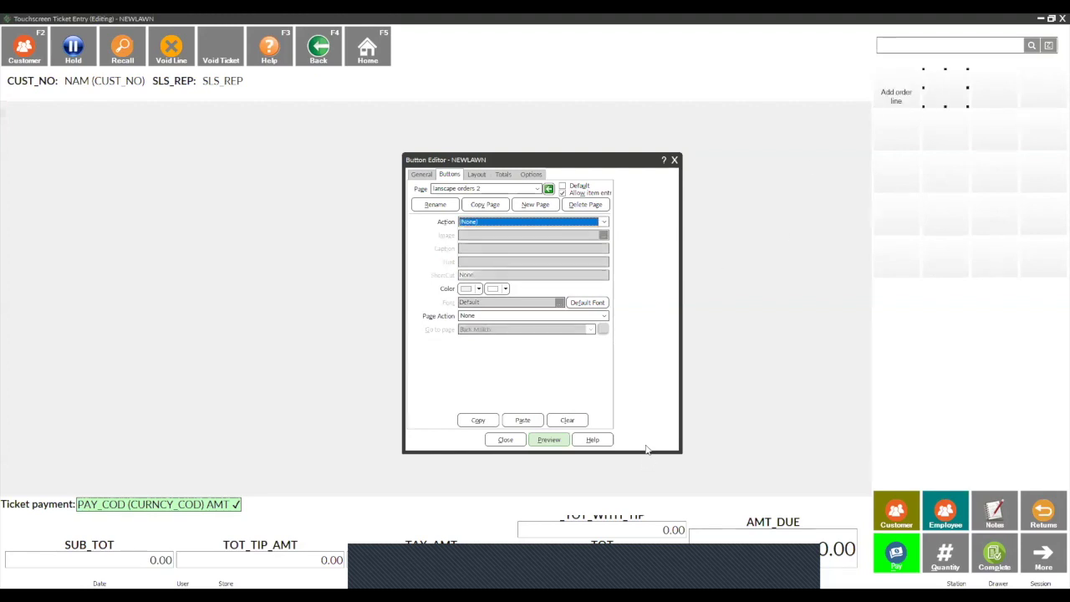
{"action": "left_click", "coordinate": [604, 223]}
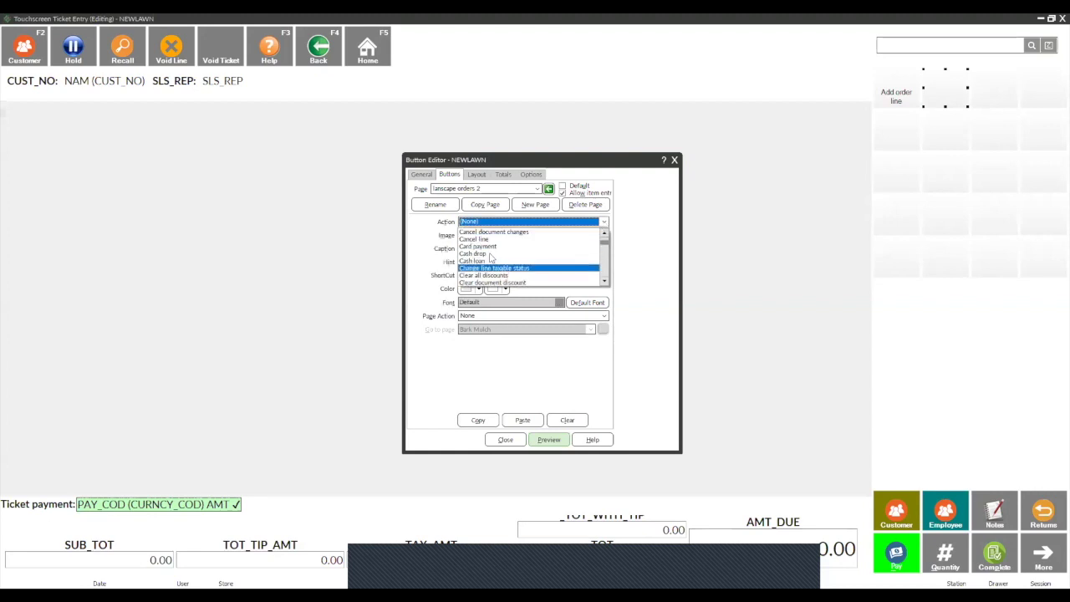
{"action": "scroll", "coordinate": [605, 283], "scroll_direction": "down", "scroll_amount": 3}
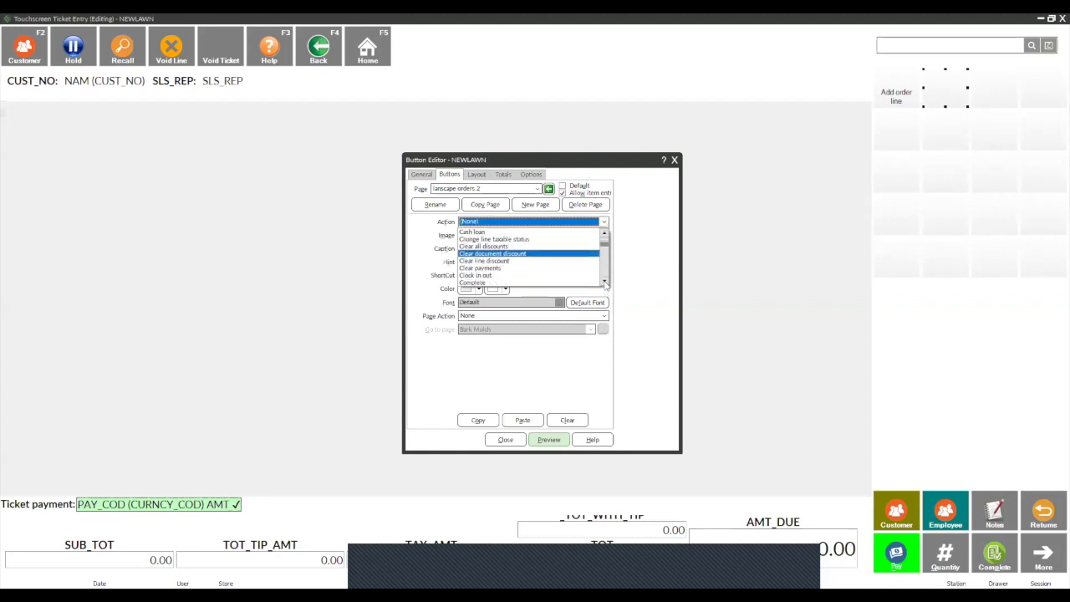
{"action": "scroll", "coordinate": [604, 282], "scroll_direction": "down", "scroll_amount": 2}
{"action": "left_click", "coordinate": [501, 268]}
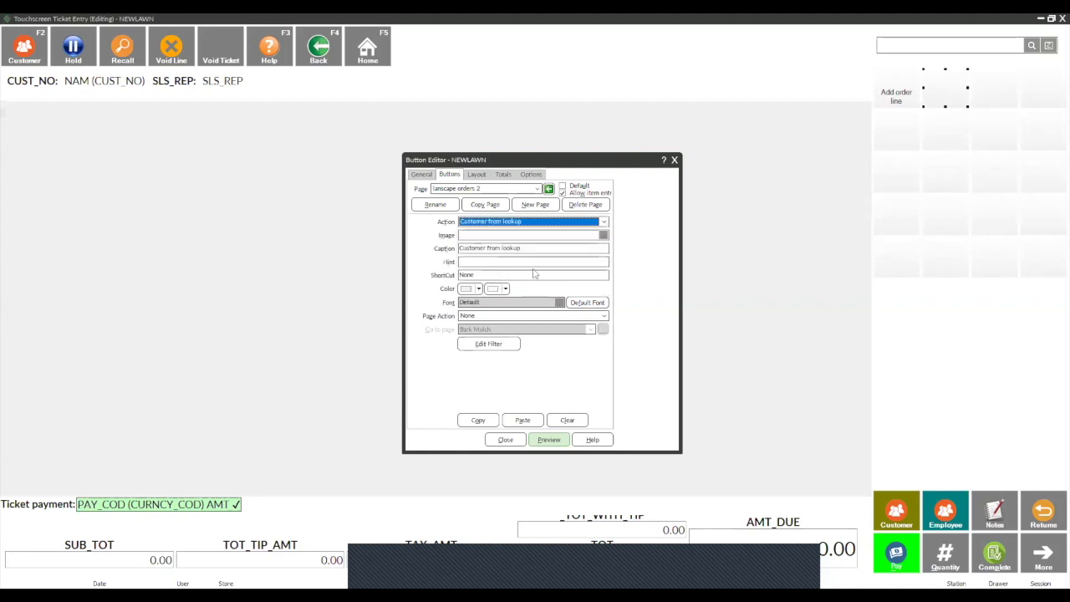
Step: Make slots three and four set ticket profile codes and enter ship-to details
{"action": "left_click", "coordinate": [1003, 96]}
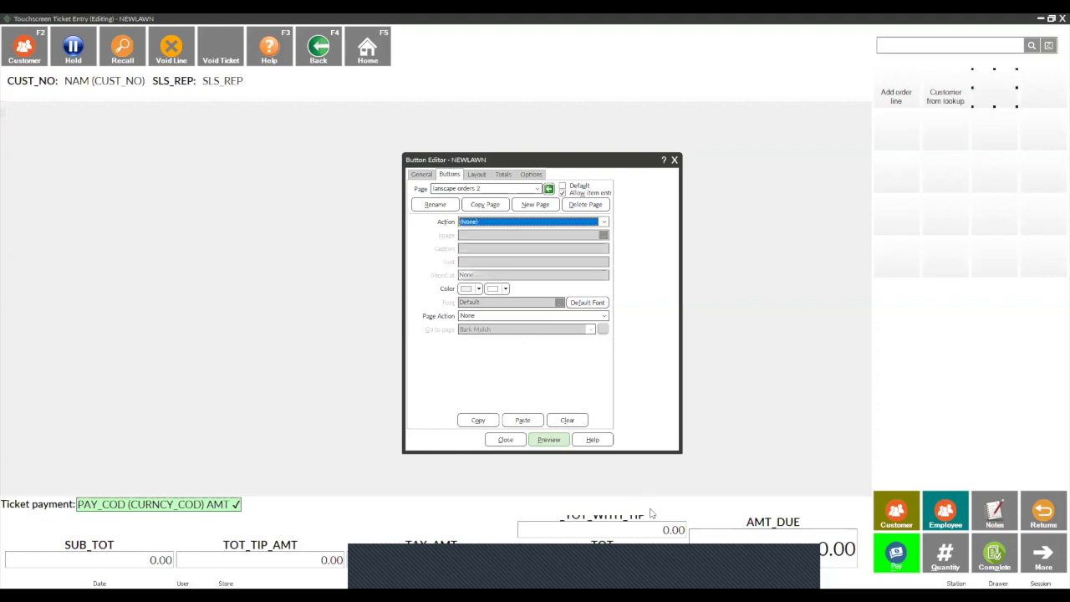
{"action": "left_click", "coordinate": [604, 222]}
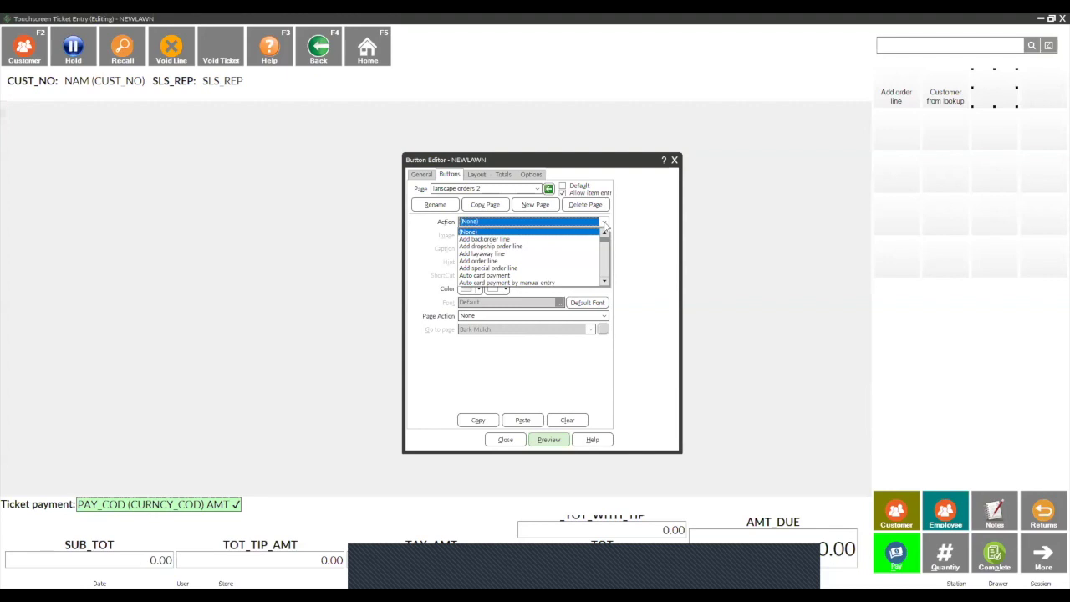
{"action": "scroll", "coordinate": [607, 227], "scroll_direction": "down", "scroll_amount": 15}
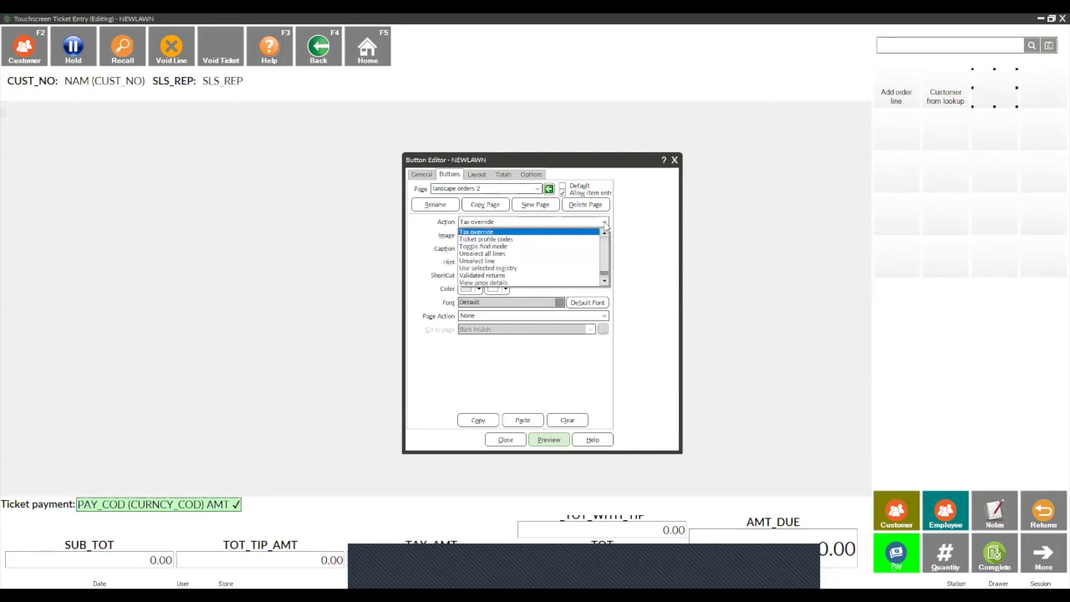
{"action": "left_click", "coordinate": [506, 240]}
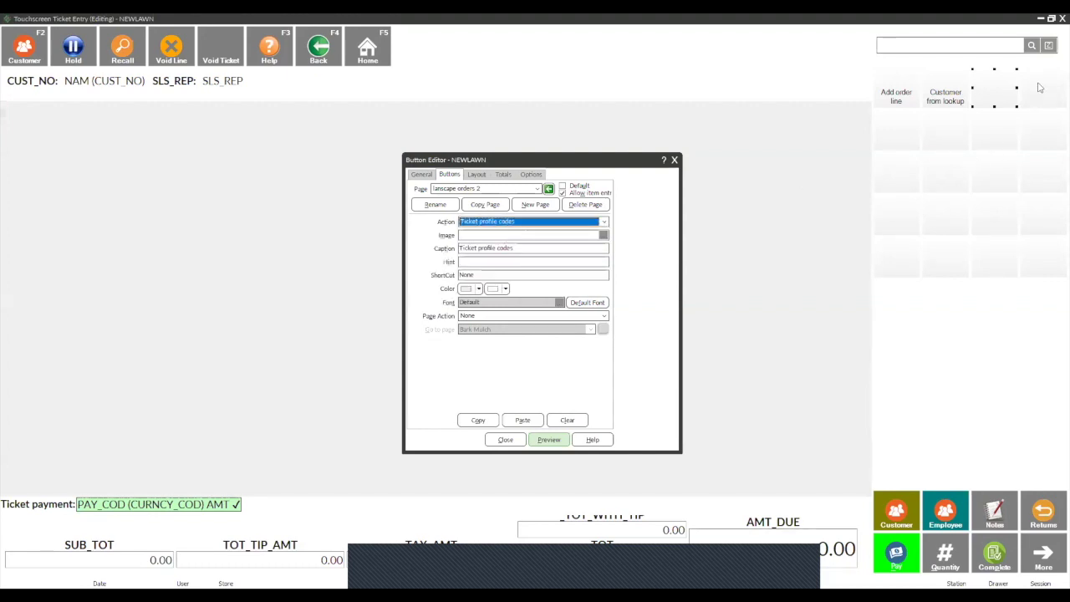
{"action": "left_click", "coordinate": [1040, 87]}
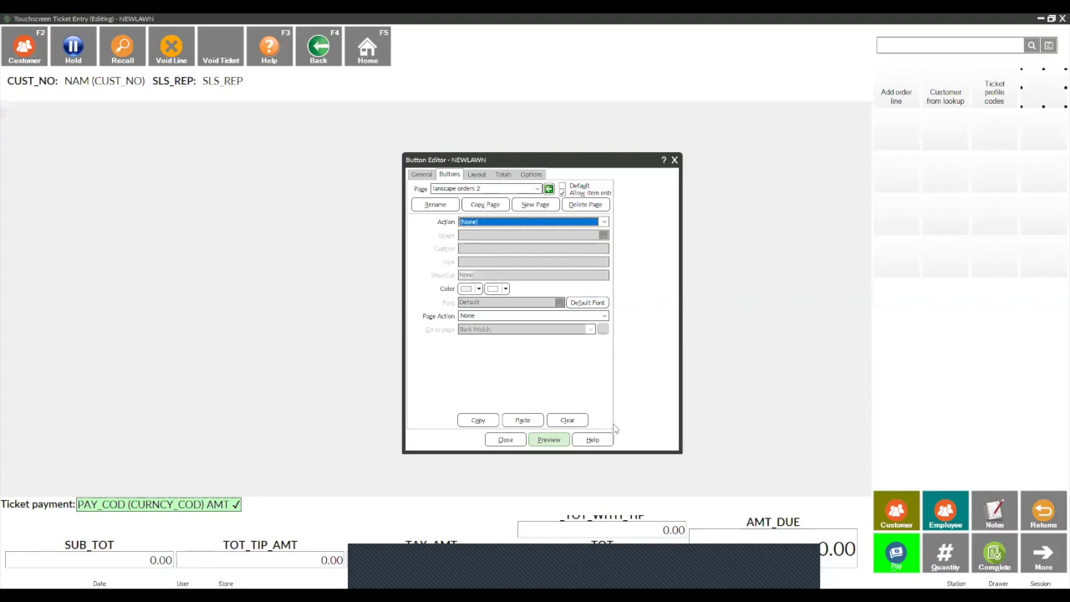
{"action": "left_click", "coordinate": [603, 224]}
{"action": "scroll", "coordinate": [504, 260], "scroll_direction": "down", "scroll_amount": 8}
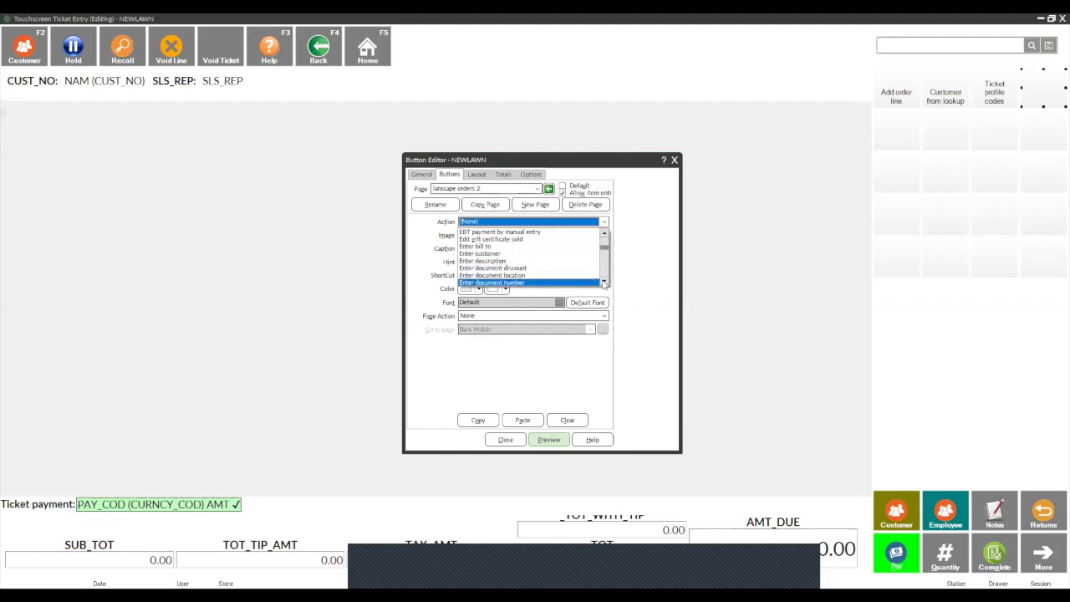
{"action": "scroll", "coordinate": [604, 284], "scroll_direction": "down", "scroll_amount": 4}
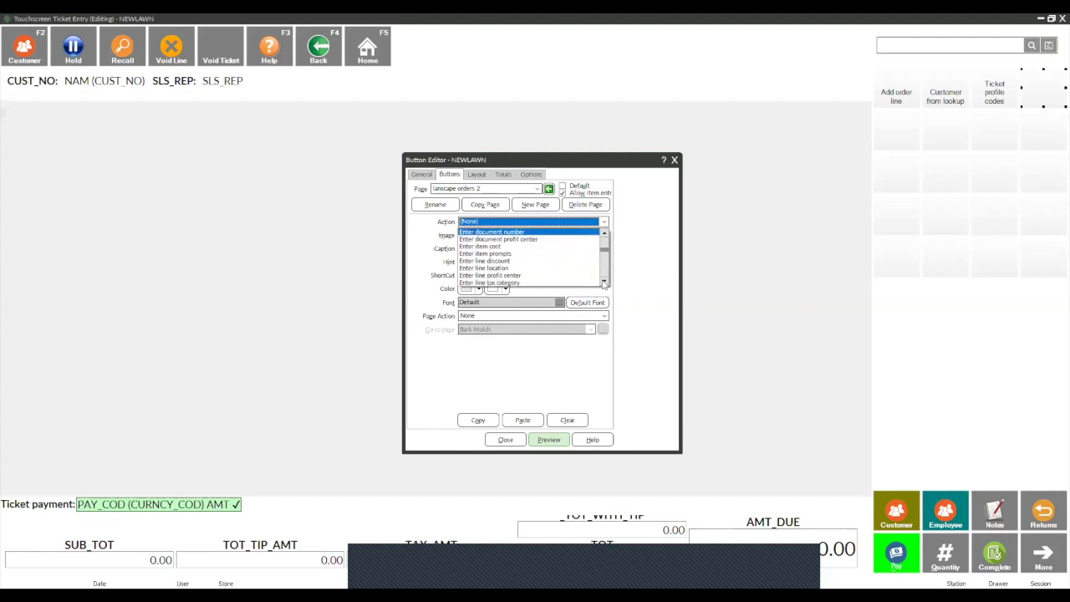
{"action": "scroll", "coordinate": [604, 284], "scroll_direction": "down", "scroll_amount": 3}
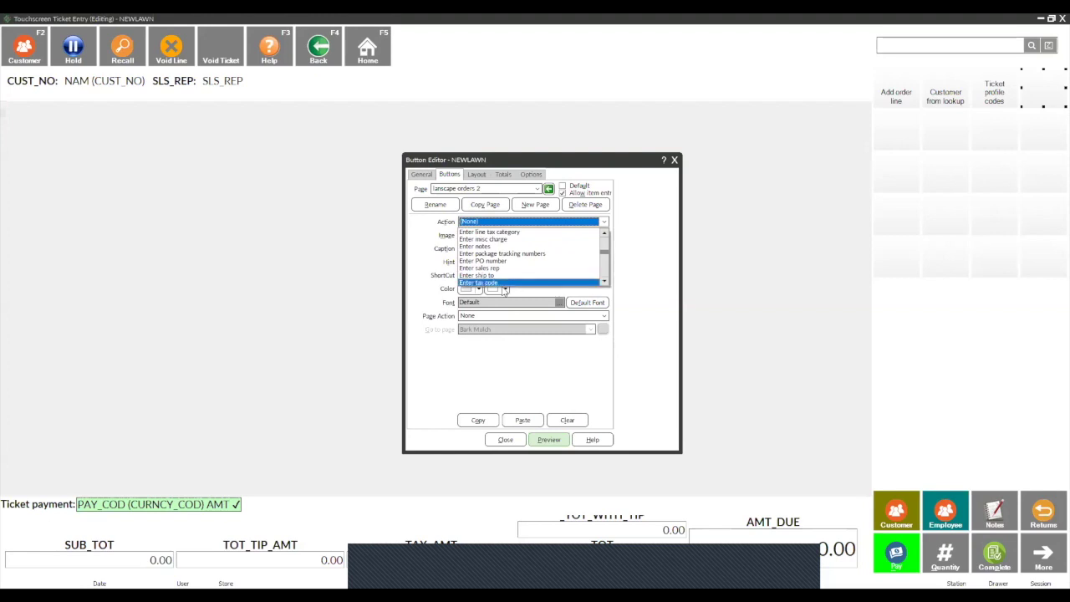
{"action": "left_click", "coordinate": [500, 276]}
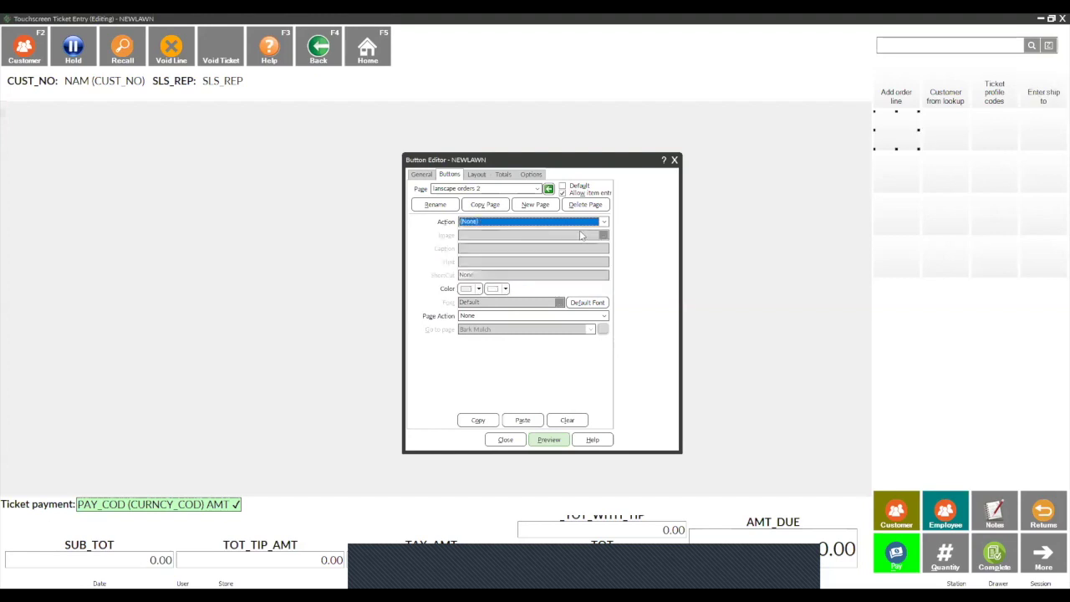
Step: Add an 'Enter notes' button as the fifth, keeping lanscape orders 2 as the current page
{"action": "left_click", "coordinate": [604, 223]}
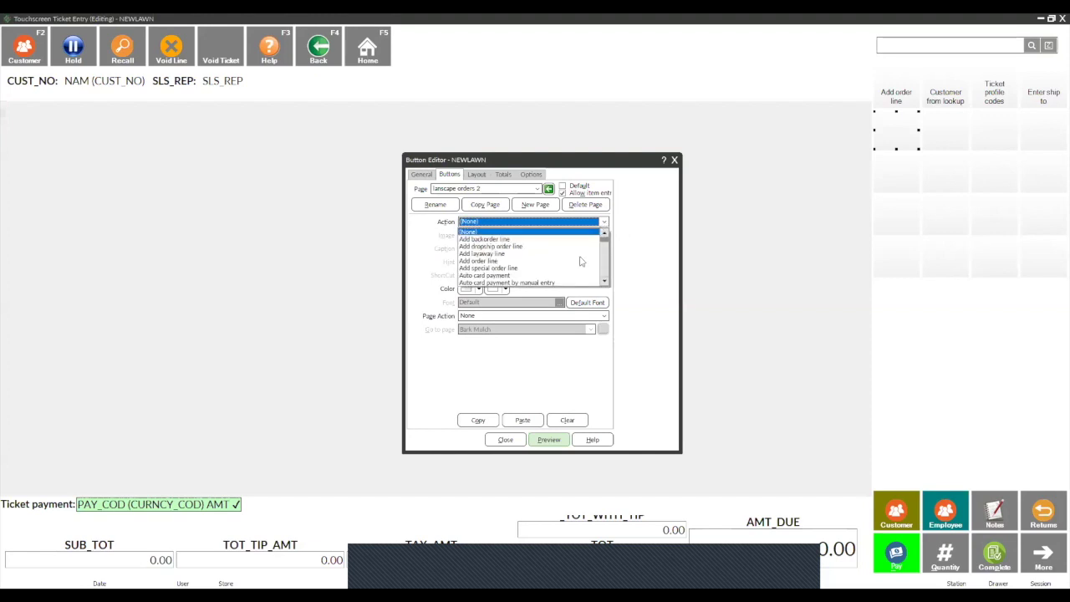
{"action": "key", "text": "e"}
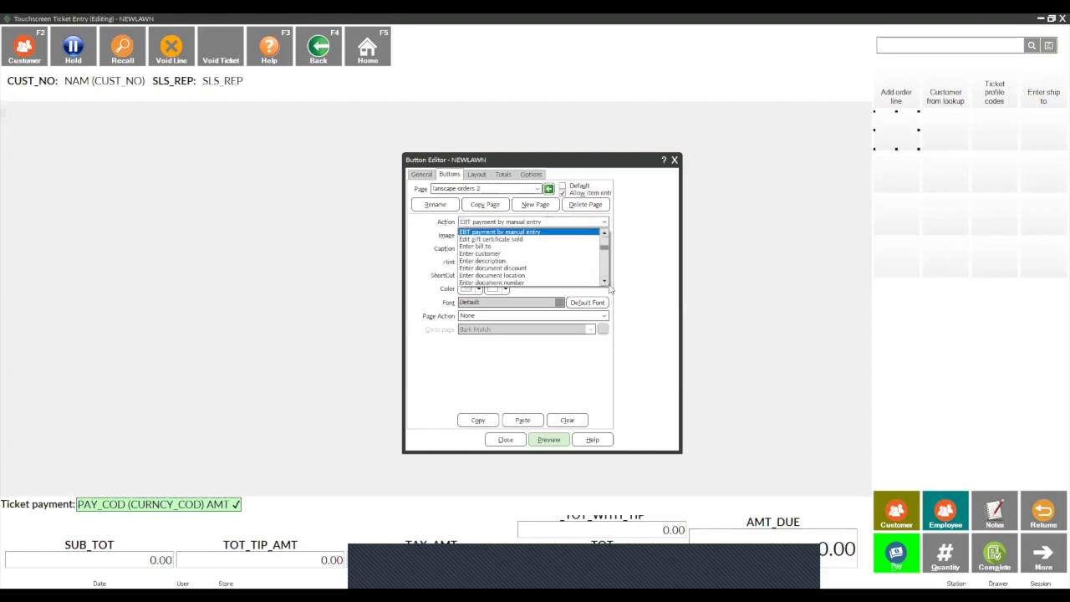
{"action": "left_click", "coordinate": [605, 283]}
{"action": "left_click", "coordinate": [605, 282]}
{"action": "left_click", "coordinate": [605, 282]}
{"action": "left_click", "coordinate": [605, 283]}
{"action": "left_click", "coordinate": [605, 283]}
{"action": "left_click", "coordinate": [605, 283]}
{"action": "left_click", "coordinate": [606, 282]}
{"action": "left_click", "coordinate": [605, 283]}
{"action": "left_click", "coordinate": [606, 283]}
{"action": "left_click", "coordinate": [496, 283]}
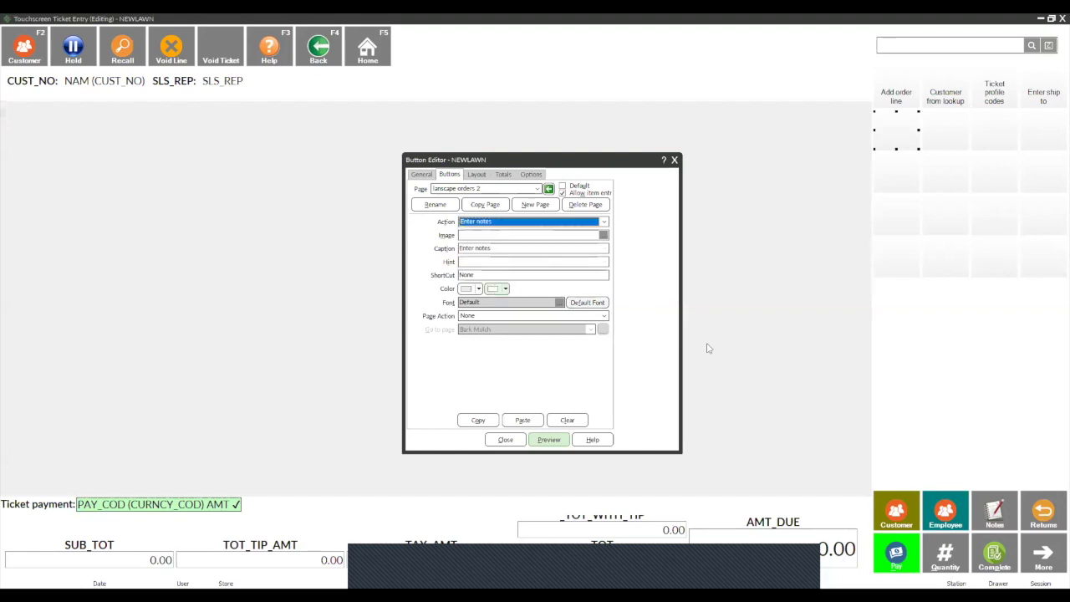
{"action": "left_click", "coordinate": [940, 183]}
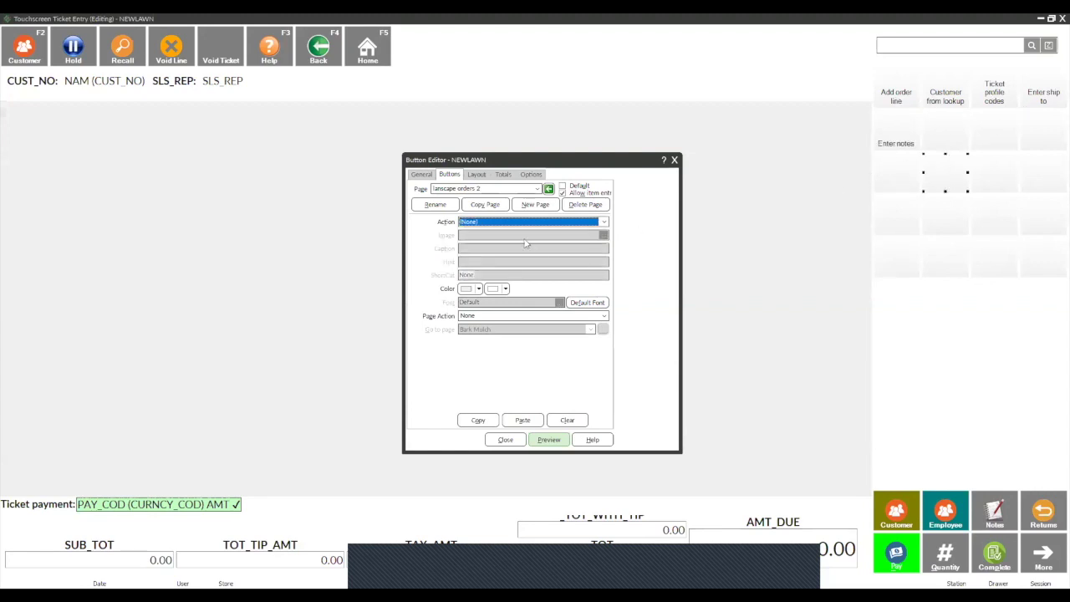
{"action": "left_click", "coordinate": [477, 189]}
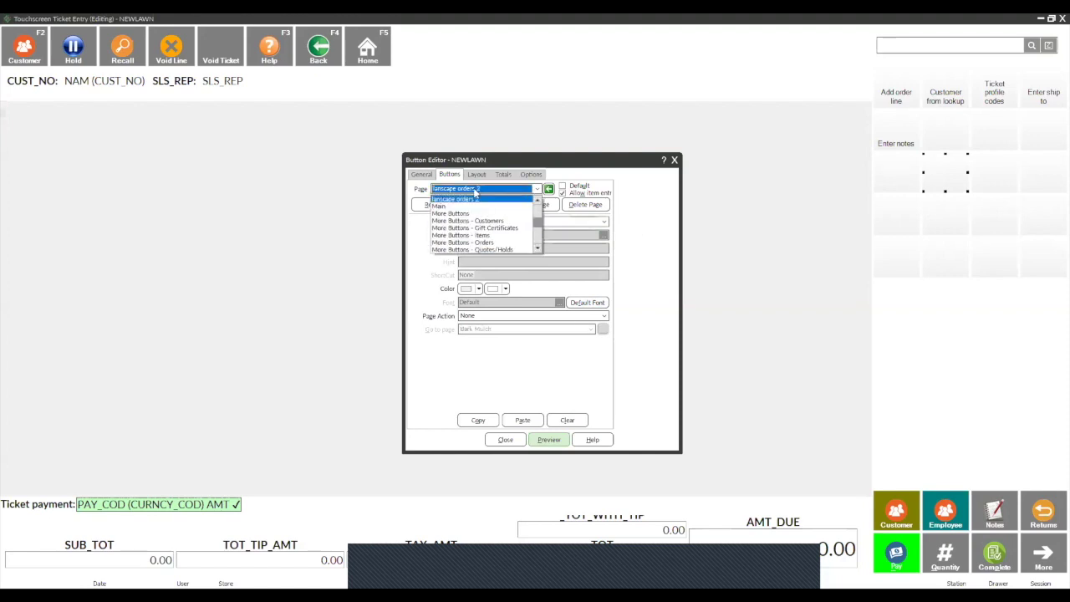
{"action": "left_click", "coordinate": [755, 191]}
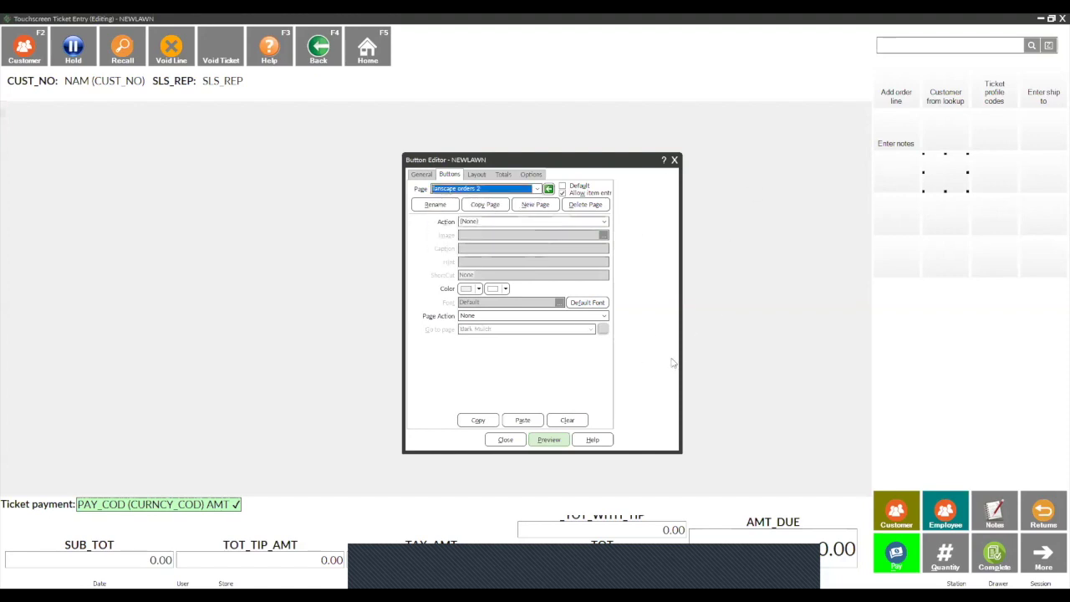
Step: Reopen the NEWLAWN Button Editor and select the empty cell beside New Order
{"action": "left_click", "coordinate": [513, 443]}
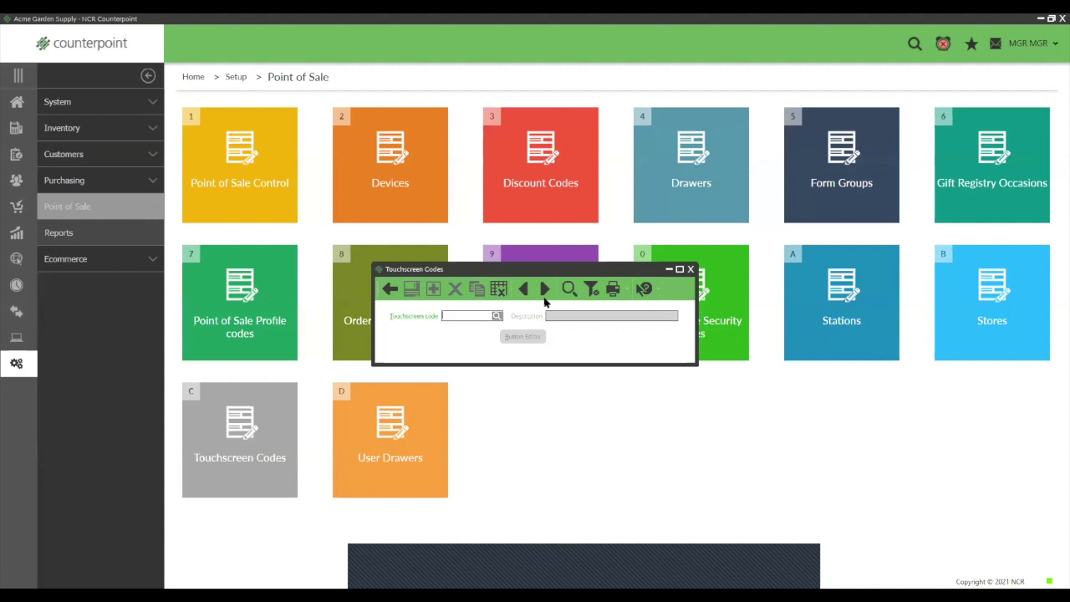
{"action": "left_click", "coordinate": [544, 289]}
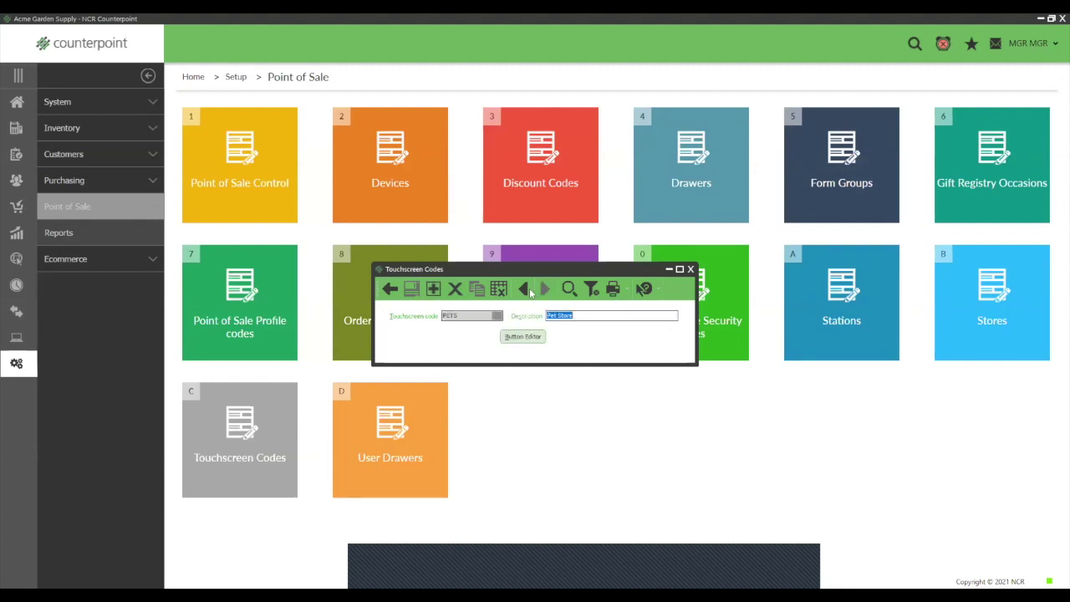
{"action": "left_click", "coordinate": [523, 289]}
{"action": "left_click", "coordinate": [530, 337]}
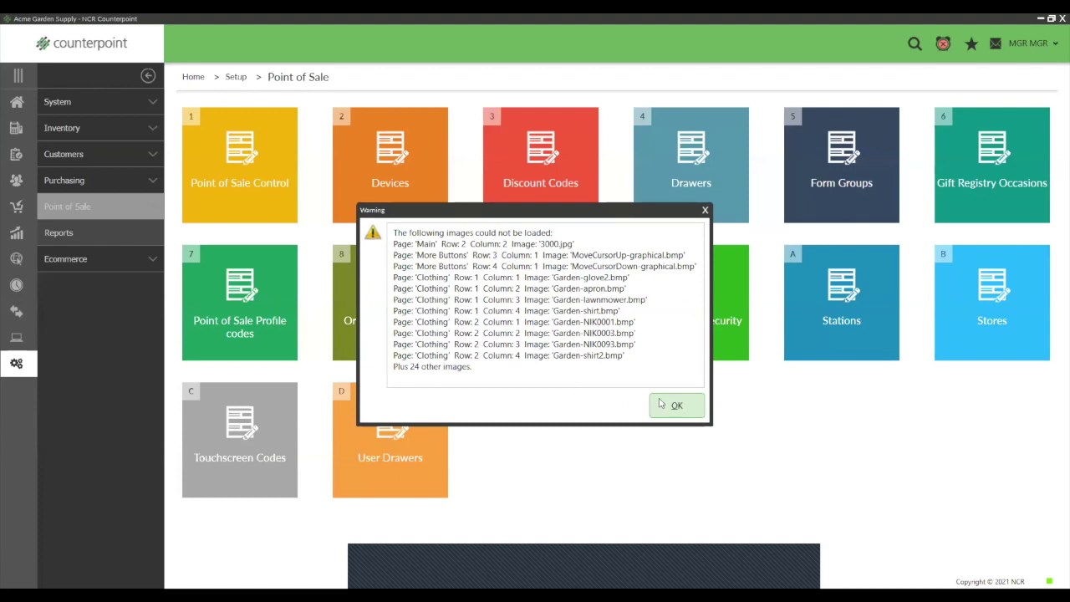
{"action": "left_click", "coordinate": [675, 405]}
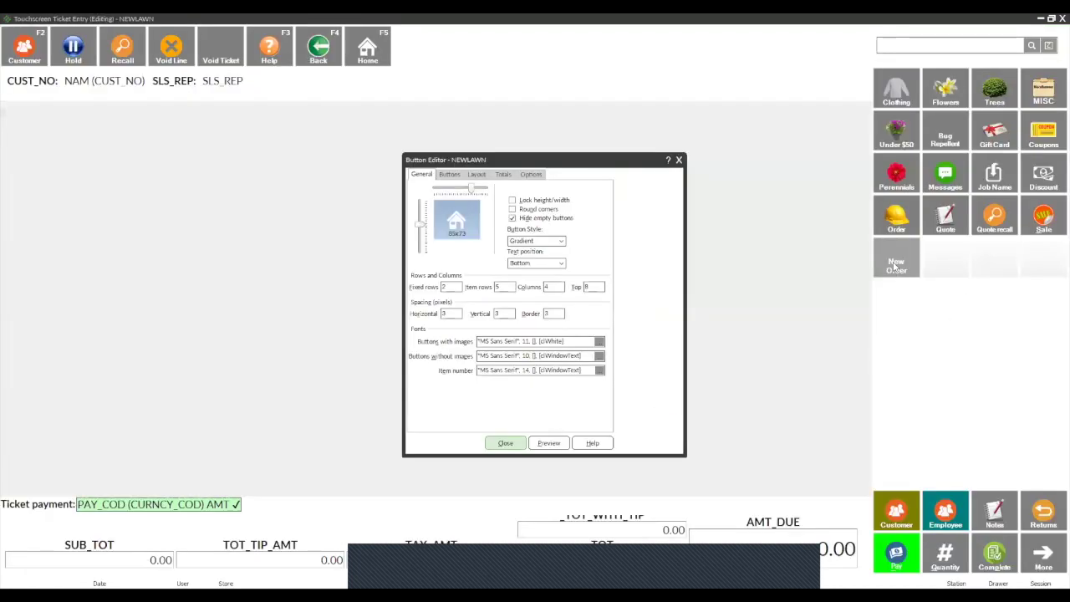
{"action": "left_click", "coordinate": [896, 265]}
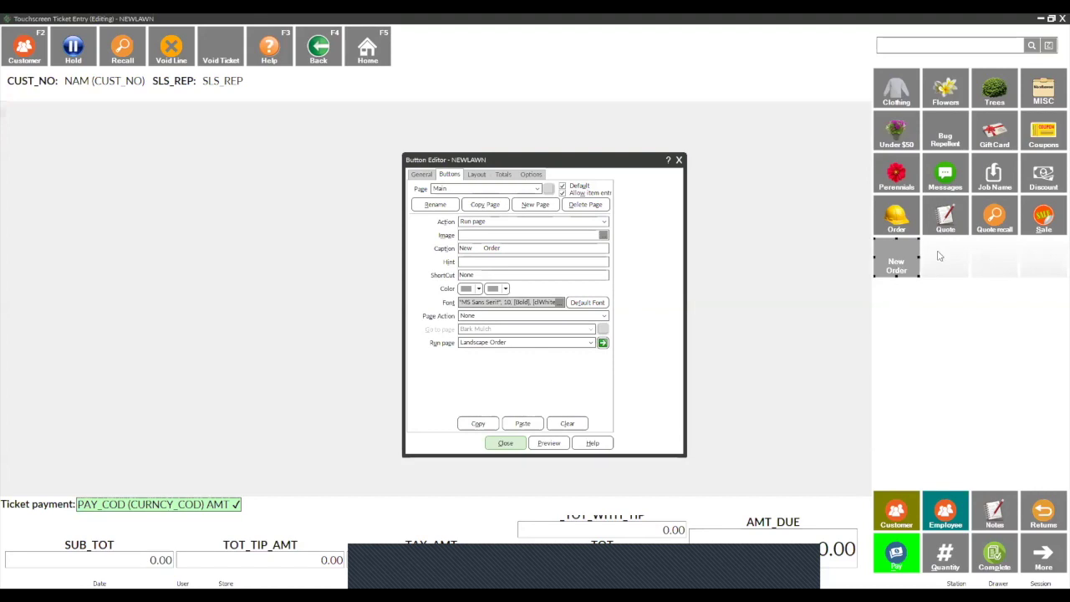
{"action": "left_click", "coordinate": [938, 256]}
Step: Set that button's action to Run page with 'lanscape orders 2', then jump to that page
{"action": "left_click", "coordinate": [604, 222]}
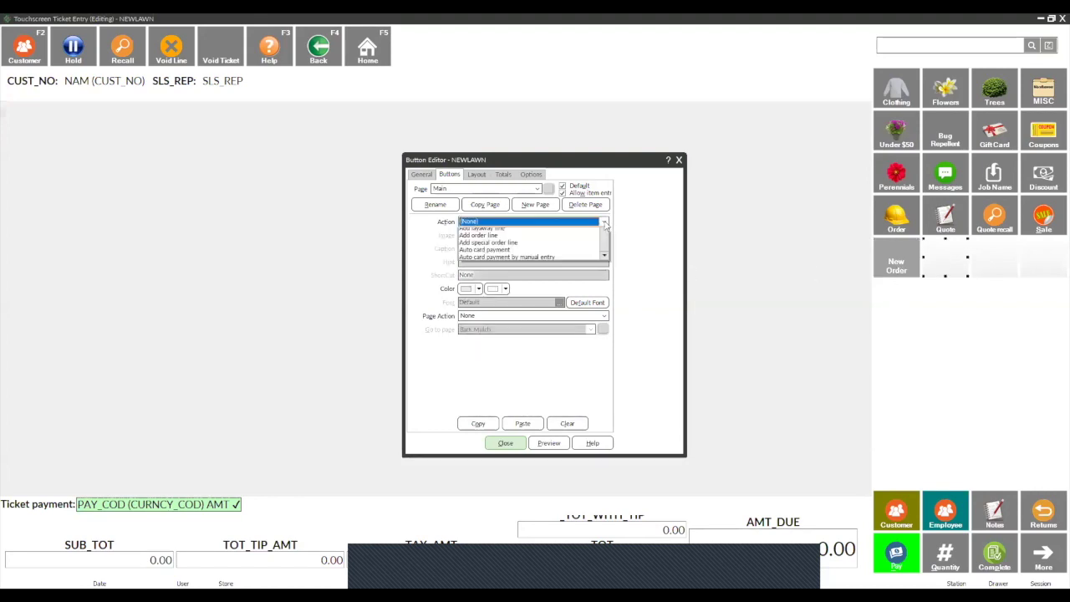
{"action": "scroll", "coordinate": [527, 251], "scroll_direction": "down", "scroll_amount": 10}
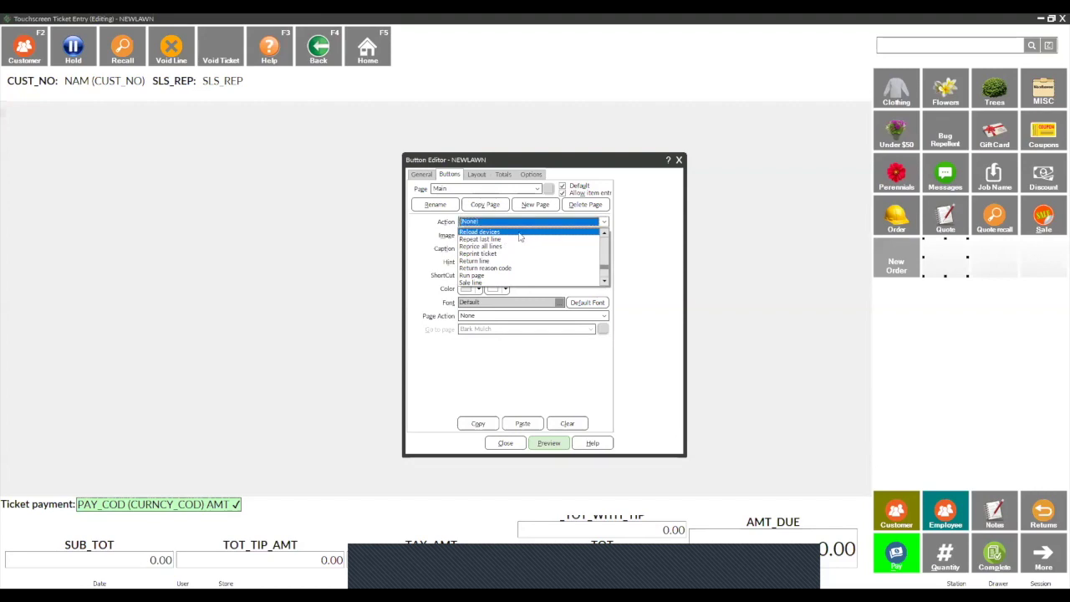
{"action": "left_click", "coordinate": [497, 276]}
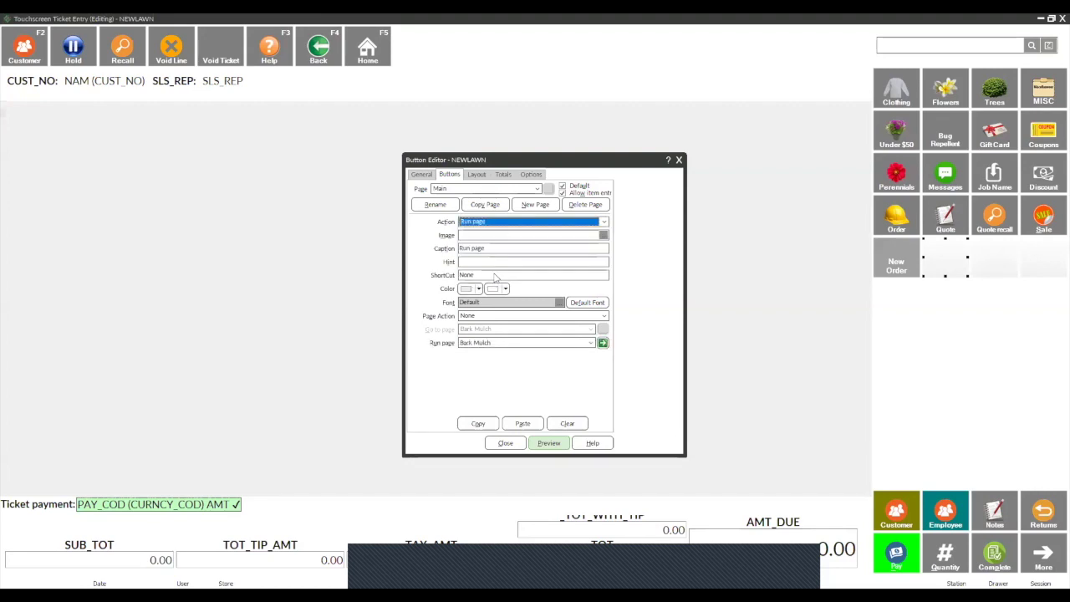
{"action": "left_click", "coordinate": [592, 343]}
{"action": "left_click_drag", "start_coordinate": [592, 361], "coordinate": [593, 374]}
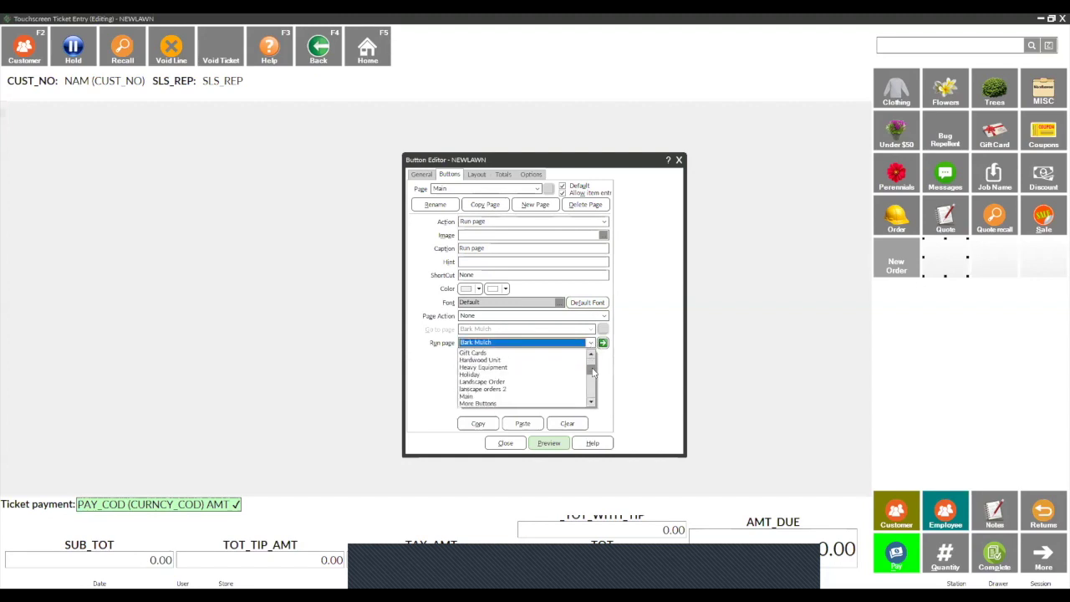
{"action": "left_click", "coordinate": [519, 389]}
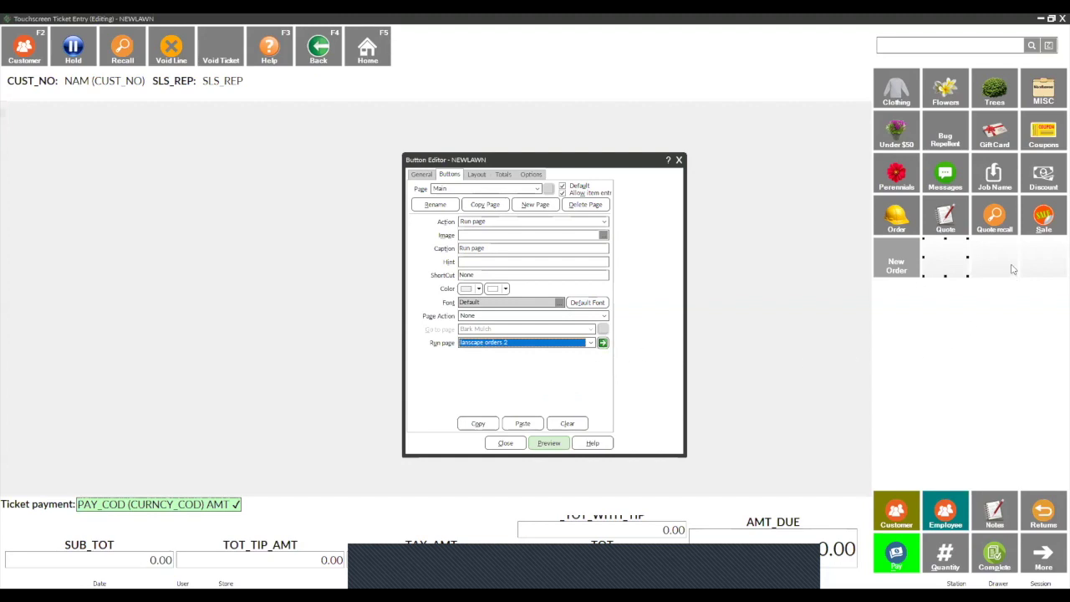
{"action": "left_click", "coordinate": [603, 344]}
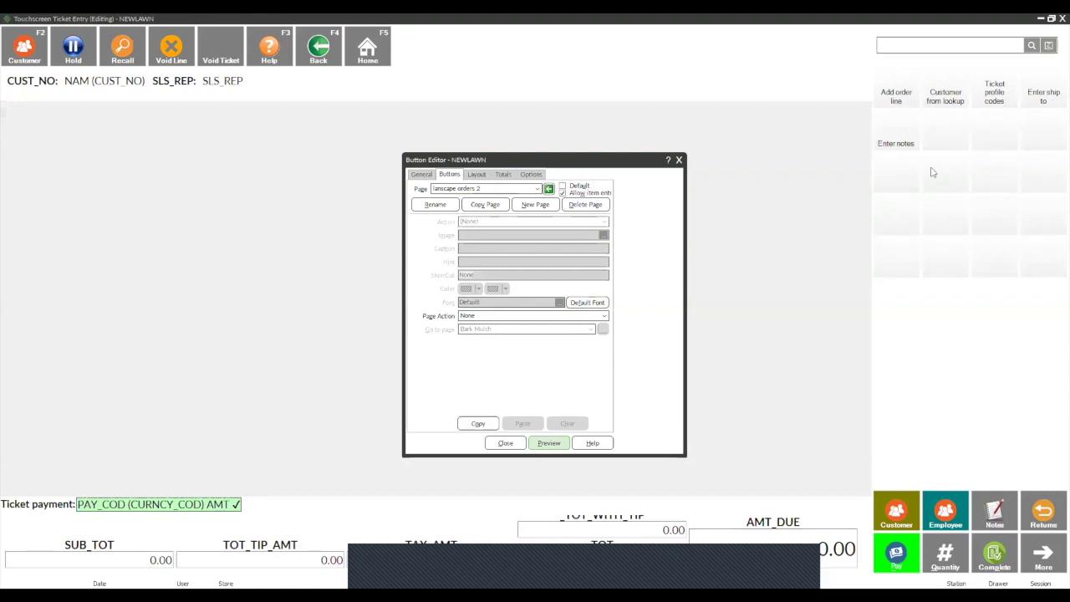
Step: Switch the page back to Main and close the layout, discarding the changes
{"action": "left_click", "coordinate": [549, 190]}
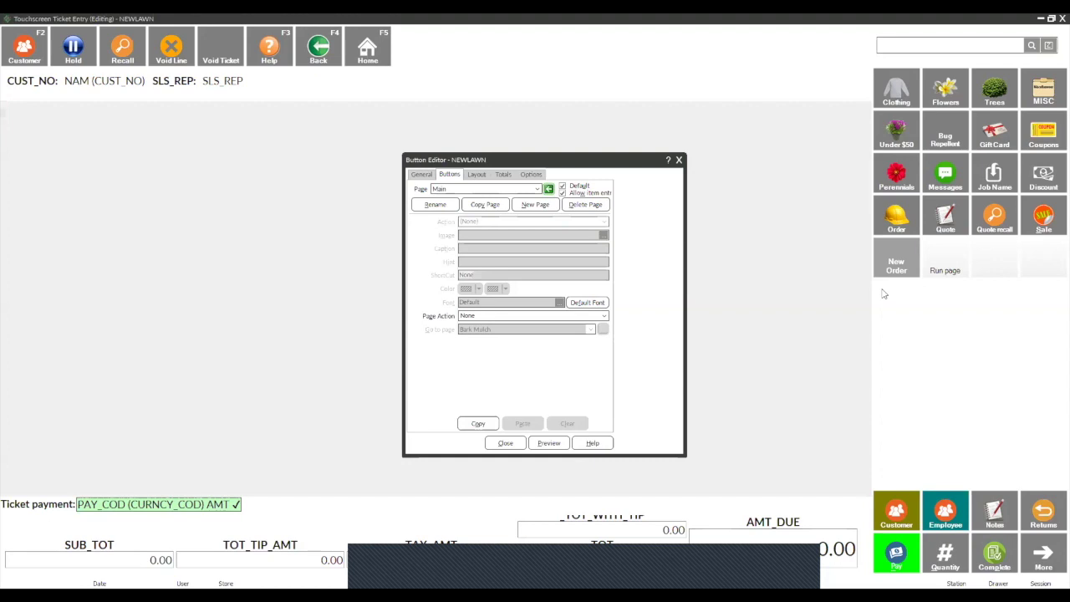
{"action": "left_click", "coordinate": [1056, 20]}
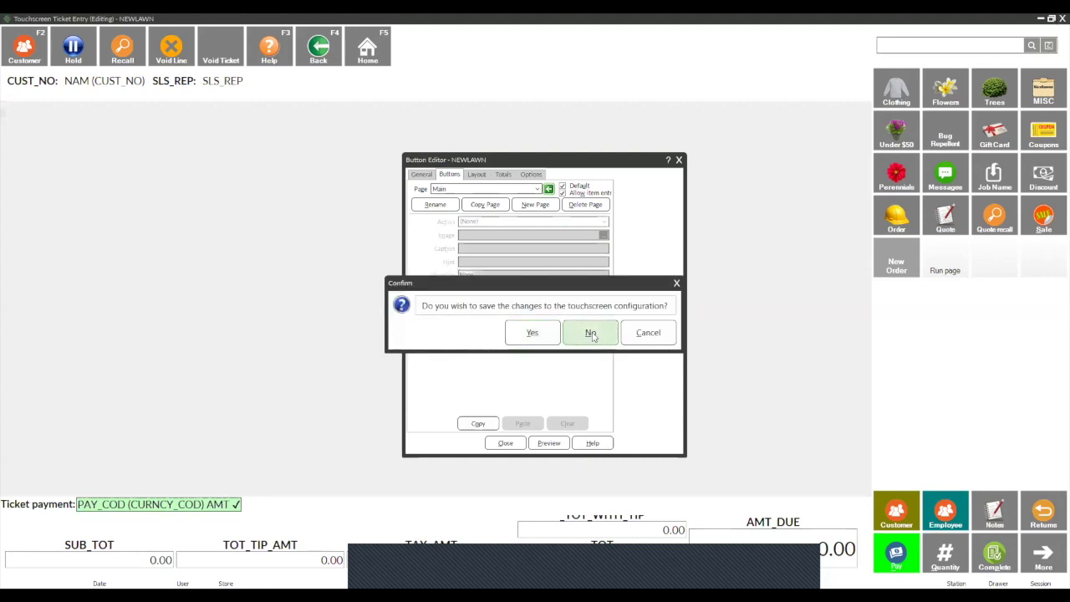
{"action": "left_click", "coordinate": [585, 334]}
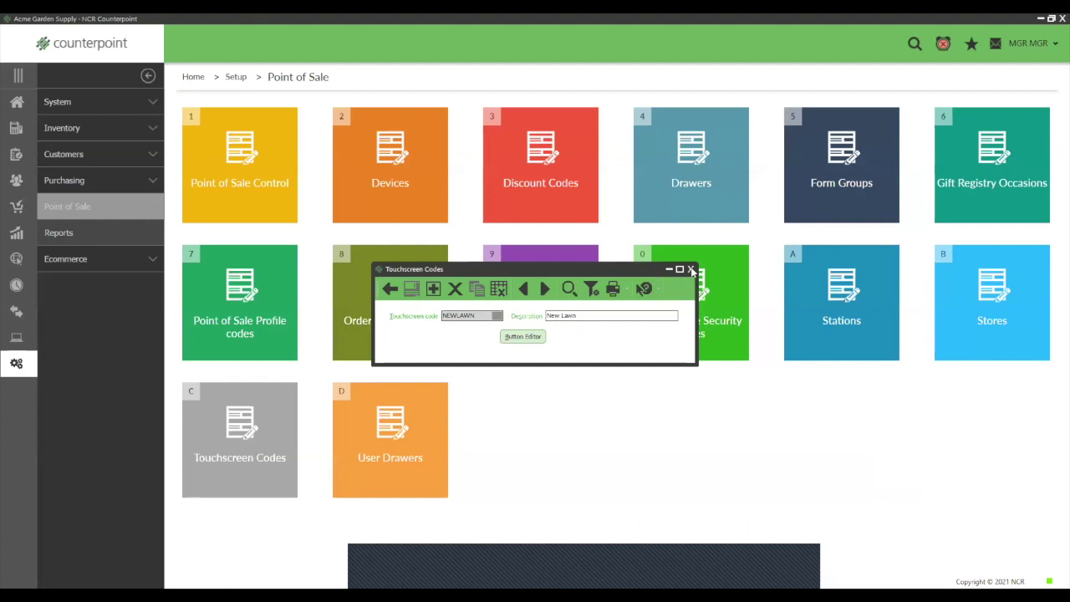
Step: Close Touchscreen Codes and open Promotional Prices from Inventory > Prices
{"action": "left_click", "coordinate": [17, 102]}
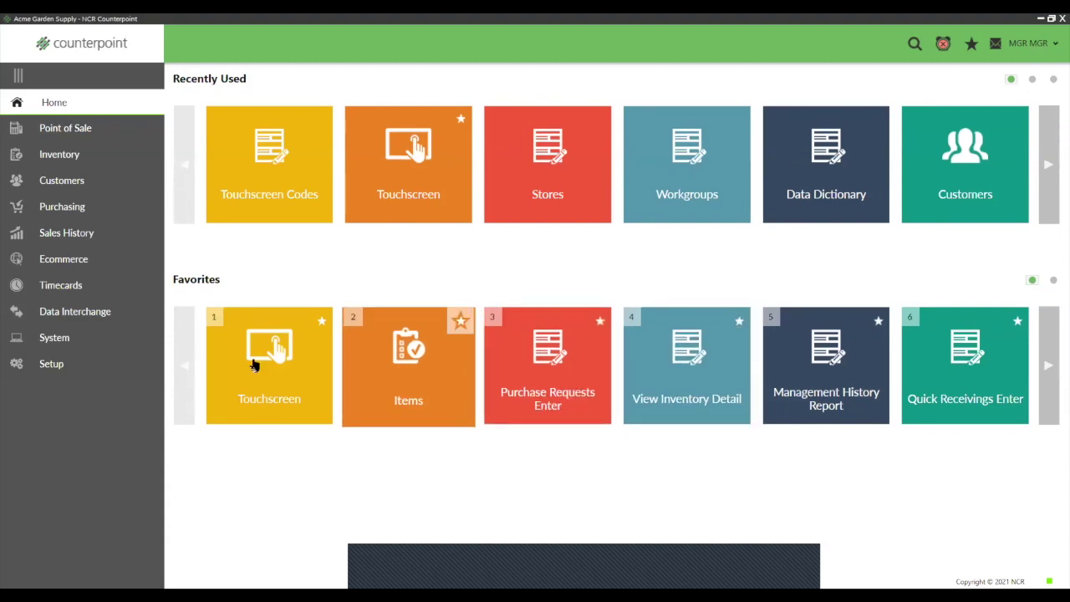
{"action": "left_click", "coordinate": [52, 157]}
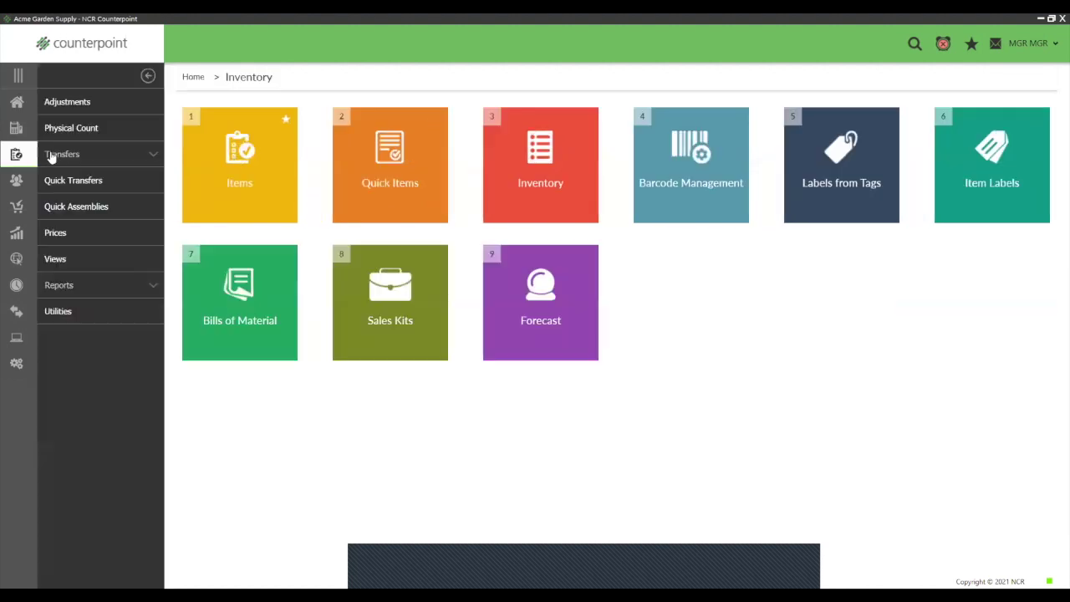
{"action": "left_click", "coordinate": [62, 235]}
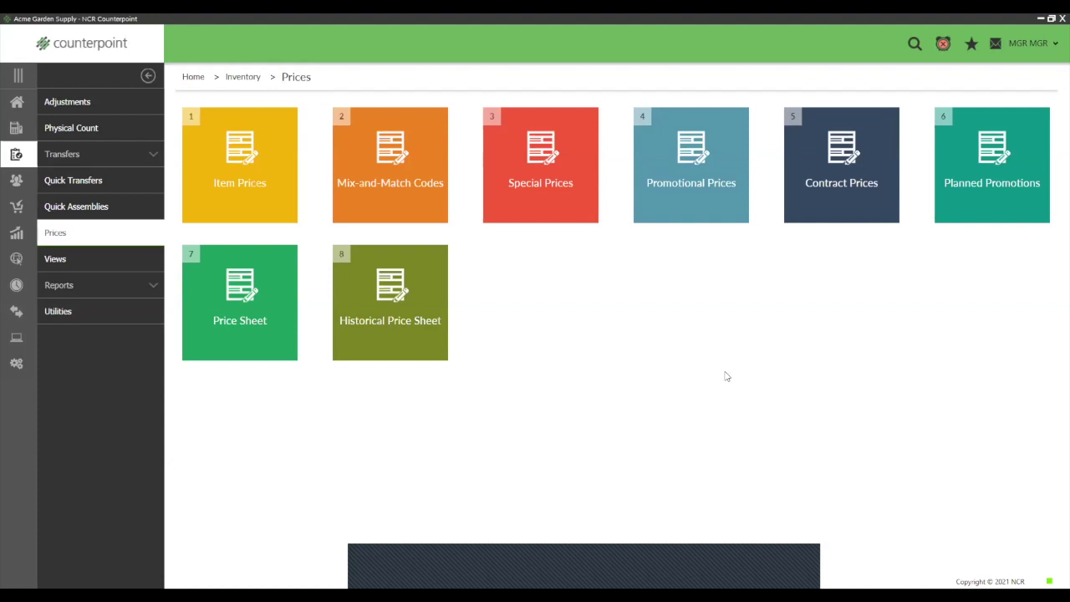
{"action": "mouse_move", "coordinate": [691, 194]}
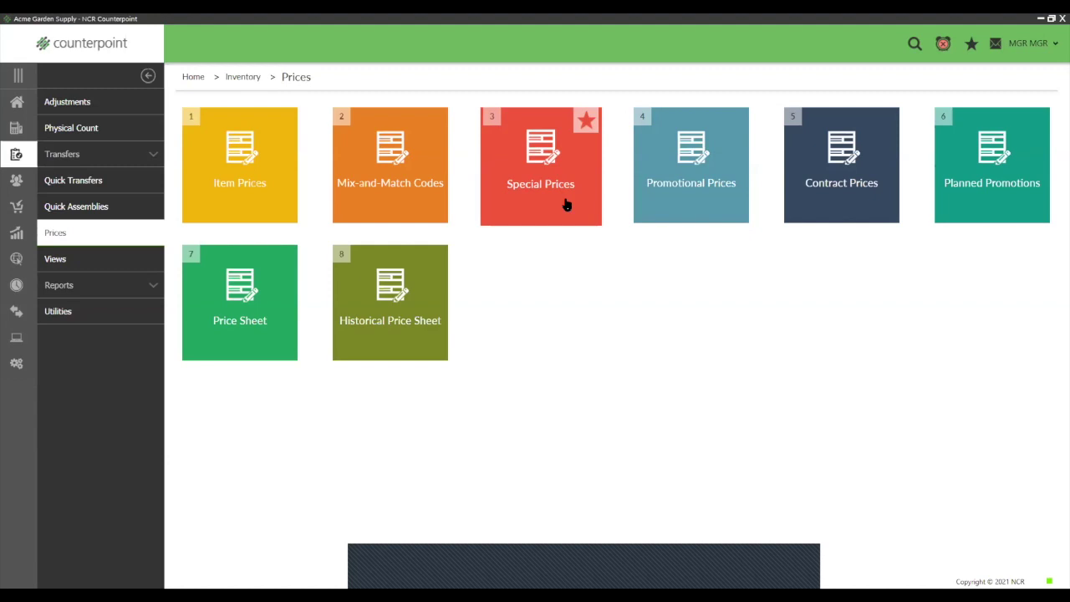
{"action": "left_click", "coordinate": [701, 195]}
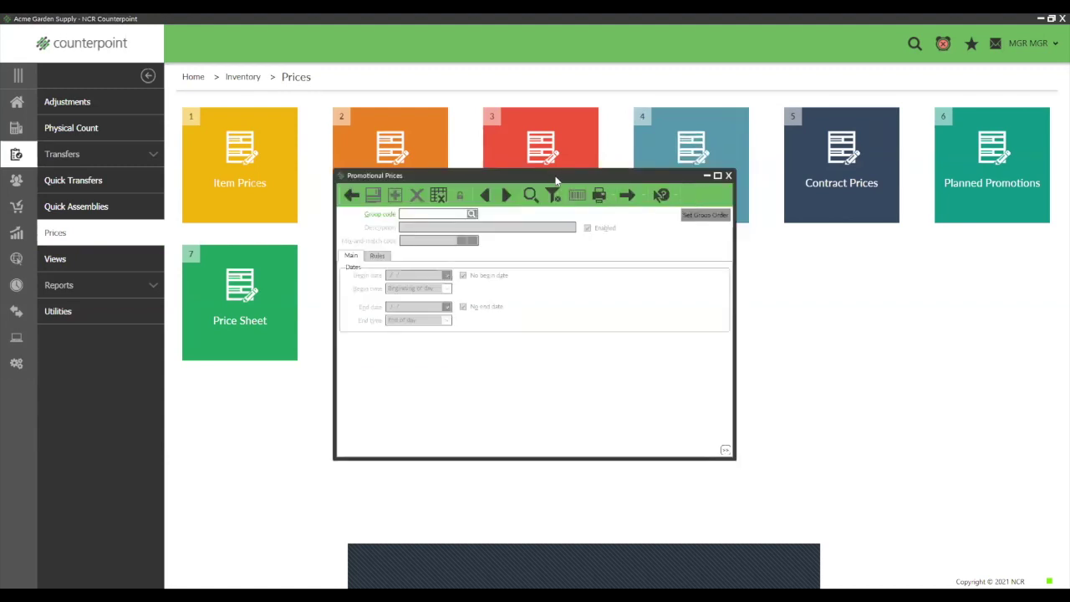
Step: Create promotional price group code 1 with description 'Wed Dog Food Promo'
{"action": "left_click_drag", "start_coordinate": [557, 180], "coordinate": [728, 192]}
{"action": "type", "text": "1"}
{"action": "key", "text": "Tab"}
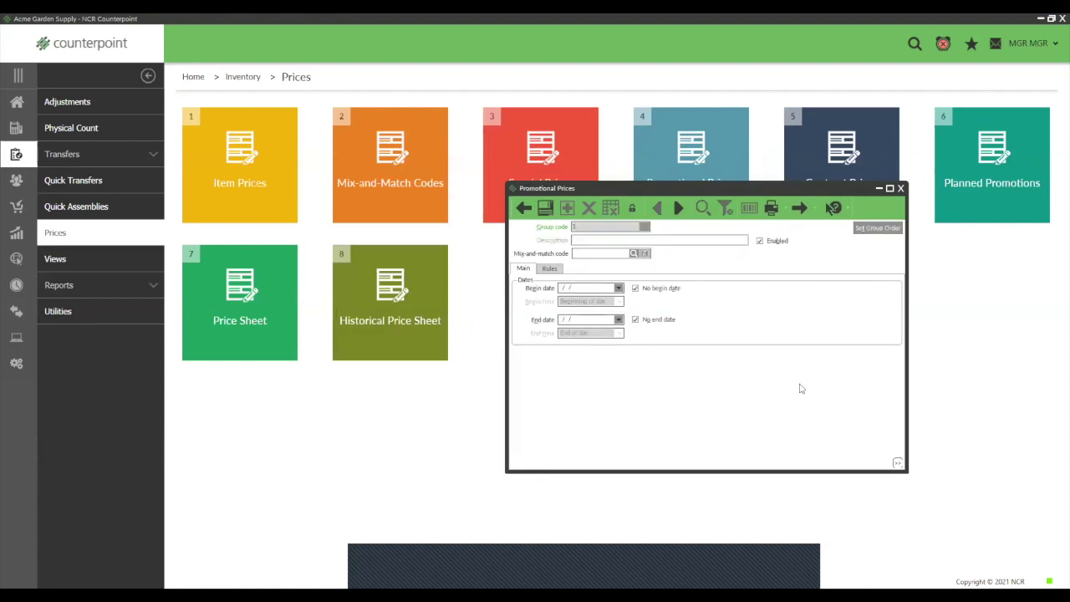
{"action": "type", "text": "Wedne"}
{"action": "key", "text": "BackSpace"}
{"action": "key", "text": "BackSpace"}
{"action": "type", "text": "Dog Food Promo"}
Step: Add a promotion rule described '10% Weds Dog Food'
{"action": "left_click", "coordinate": [552, 268]}
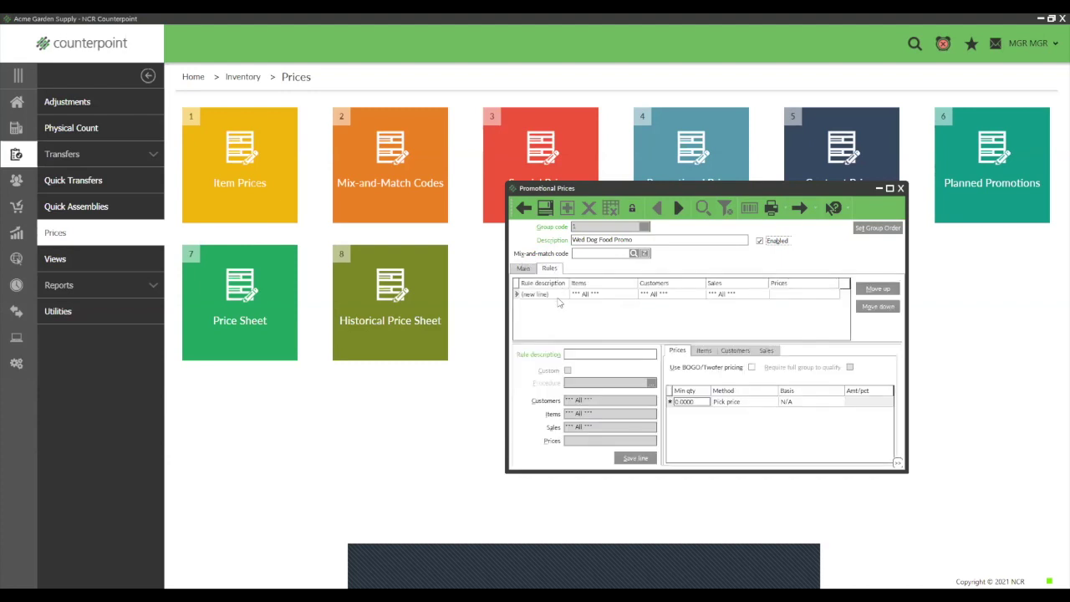
{"action": "left_click", "coordinate": [584, 355]}
{"action": "type", "text": "10% Weds Dog Food"}
{"action": "left_click", "coordinate": [692, 401]}
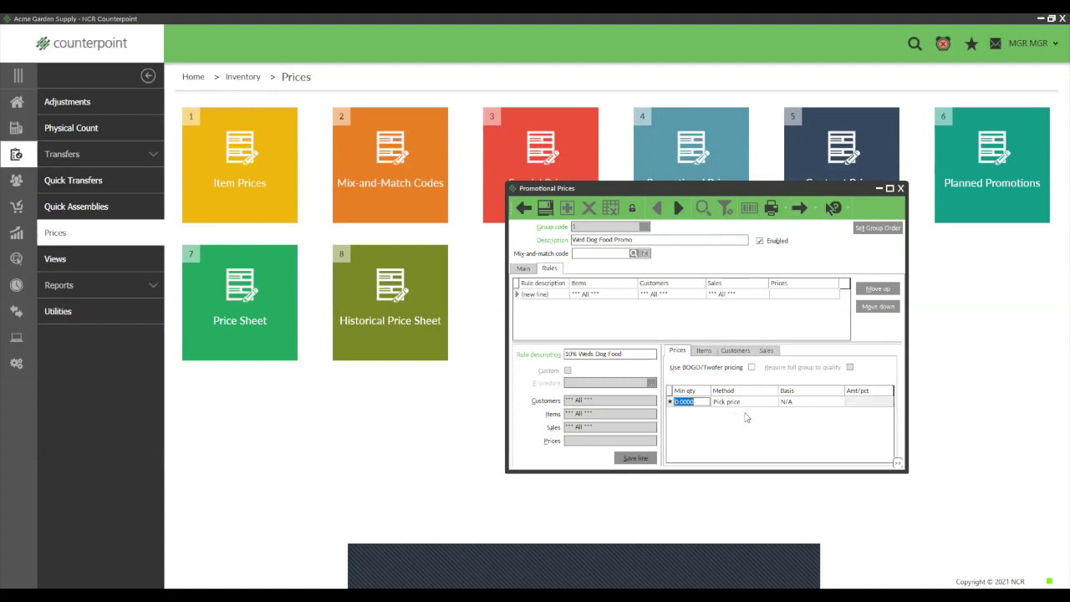
Step: Give the rule's price line a Discount percent of 10 off Price-1
{"action": "left_click", "coordinate": [761, 401]}
{"action": "left_click", "coordinate": [773, 404]}
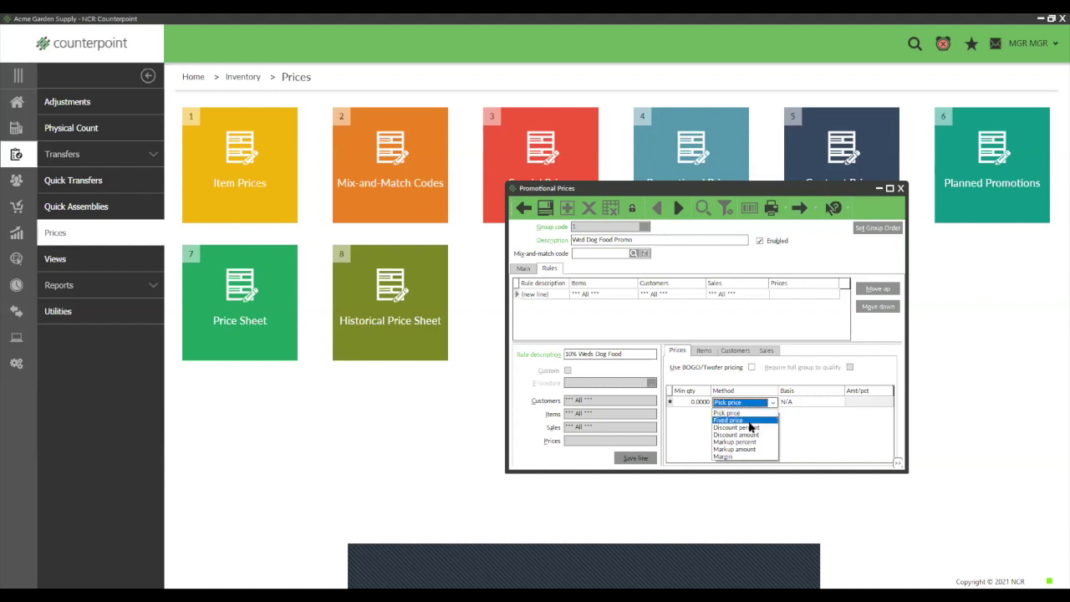
{"action": "left_click", "coordinate": [749, 428]}
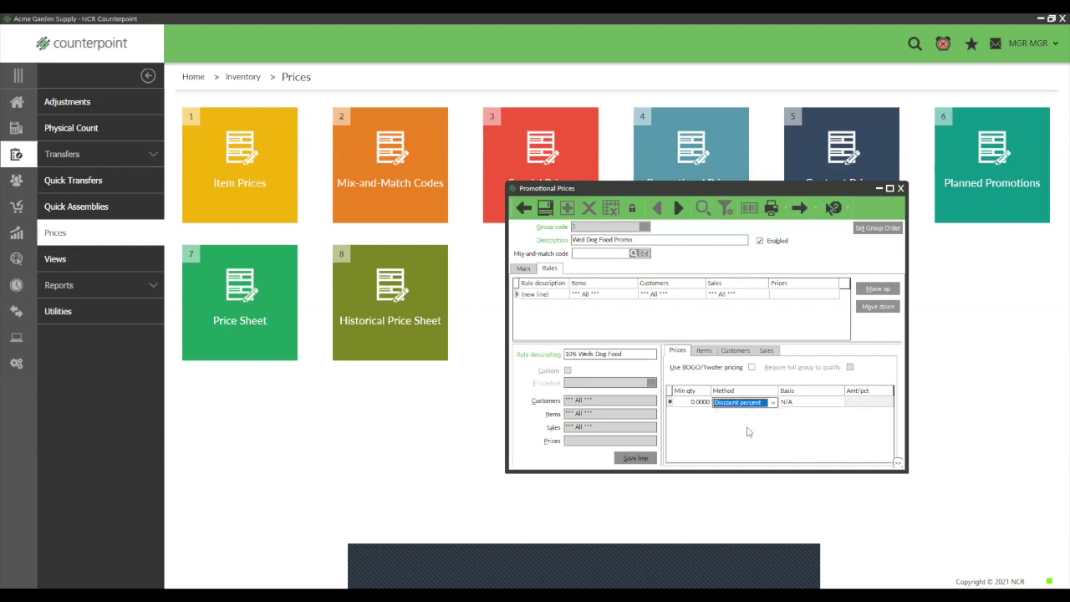
{"action": "left_click", "coordinate": [799, 405]}
{"action": "left_click", "coordinate": [839, 403]}
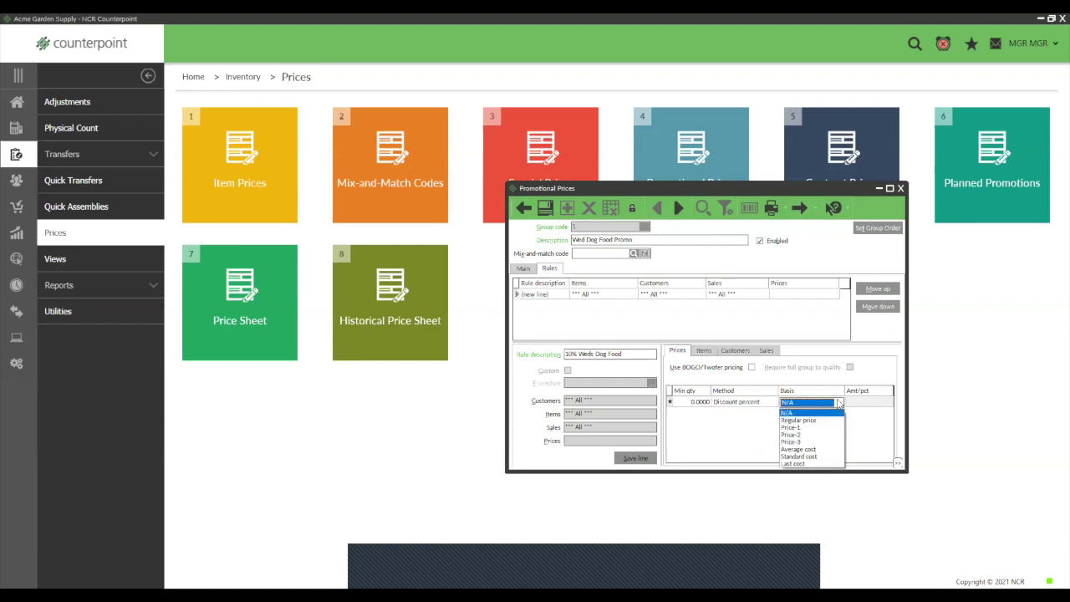
{"action": "left_click", "coordinate": [793, 428]}
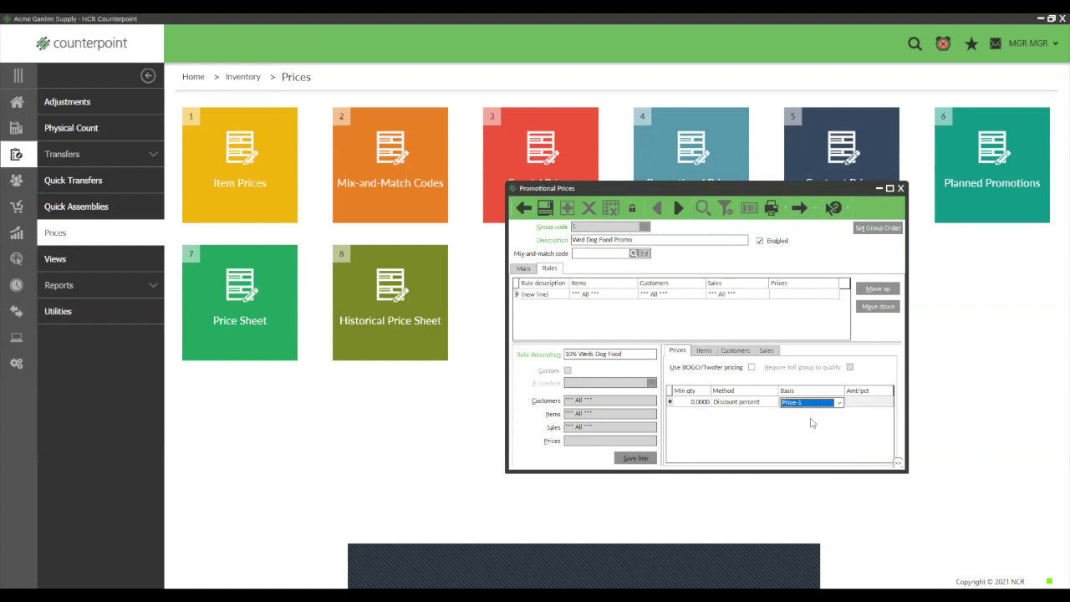
{"action": "left_click", "coordinate": [859, 403]}
{"action": "type", "text": "10"}
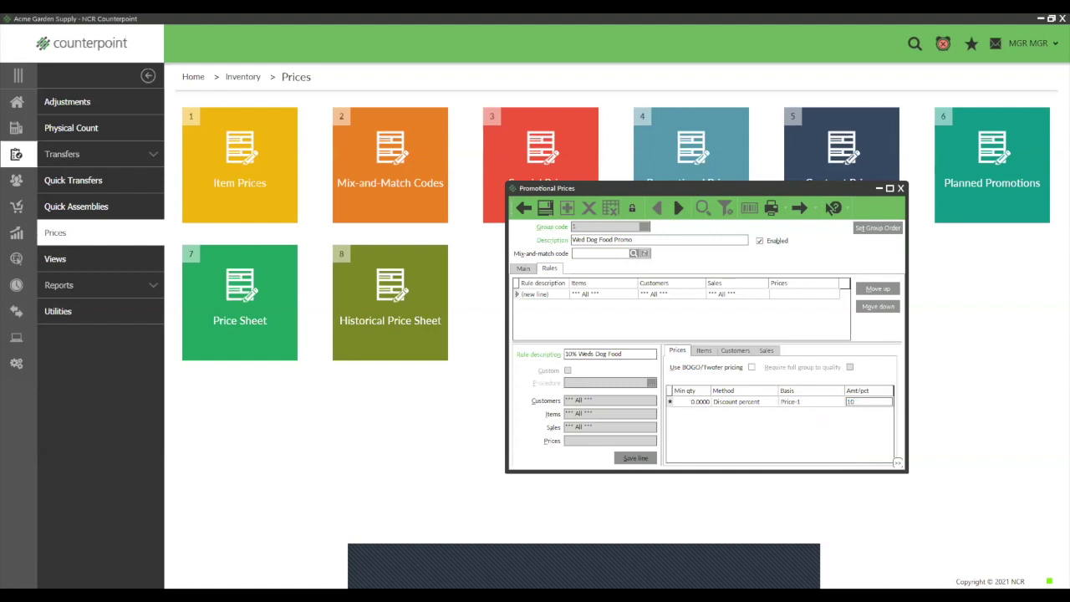
{"action": "key", "text": "Return"}
{"action": "key", "text": "Up"}
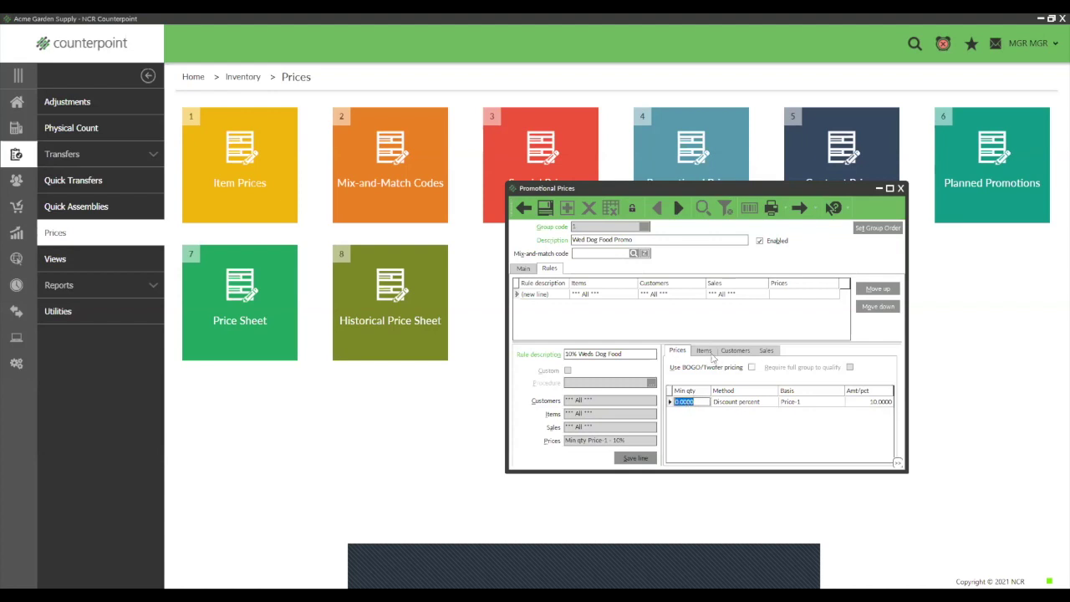
{"action": "left_click", "coordinate": [710, 353]}
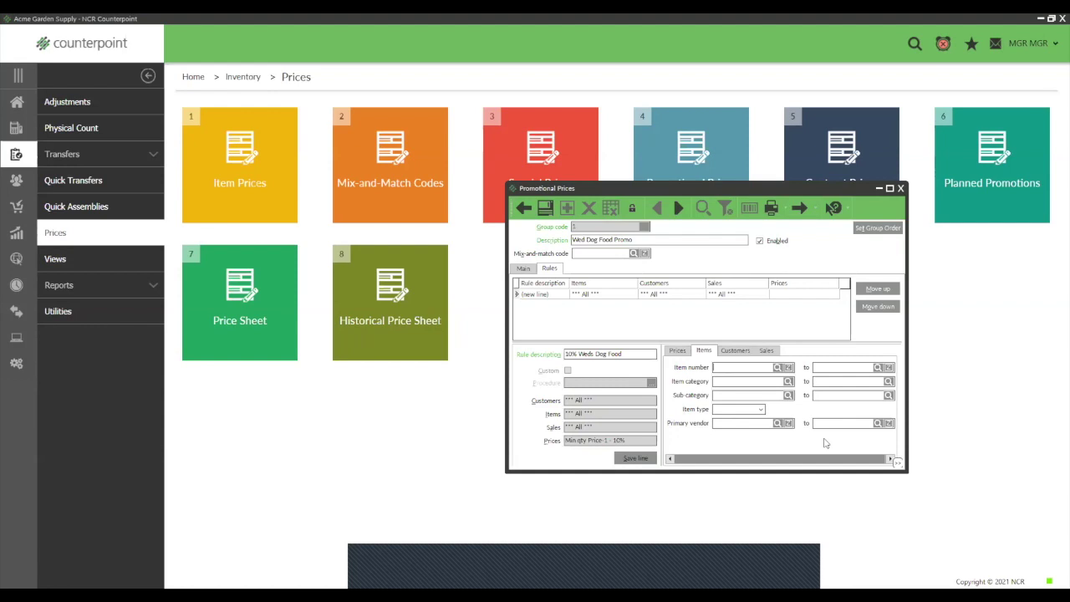
Step: Set the rule's Item category range from DOG FOOD to DOG FOOD
{"action": "left_click", "coordinate": [788, 382]}
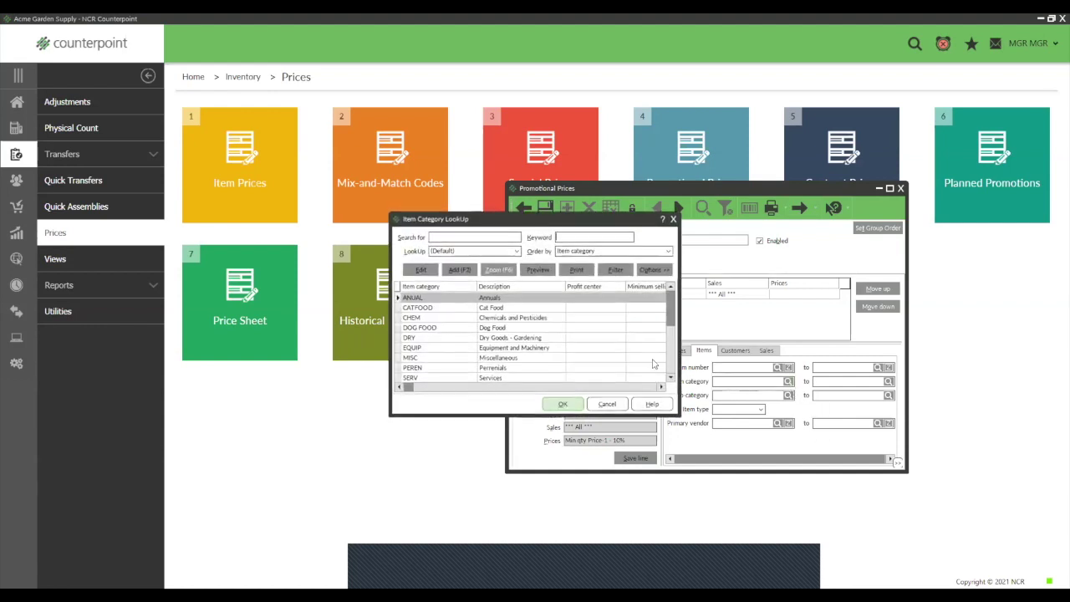
{"action": "left_click", "coordinate": [491, 332]}
{"action": "left_click", "coordinate": [563, 404]}
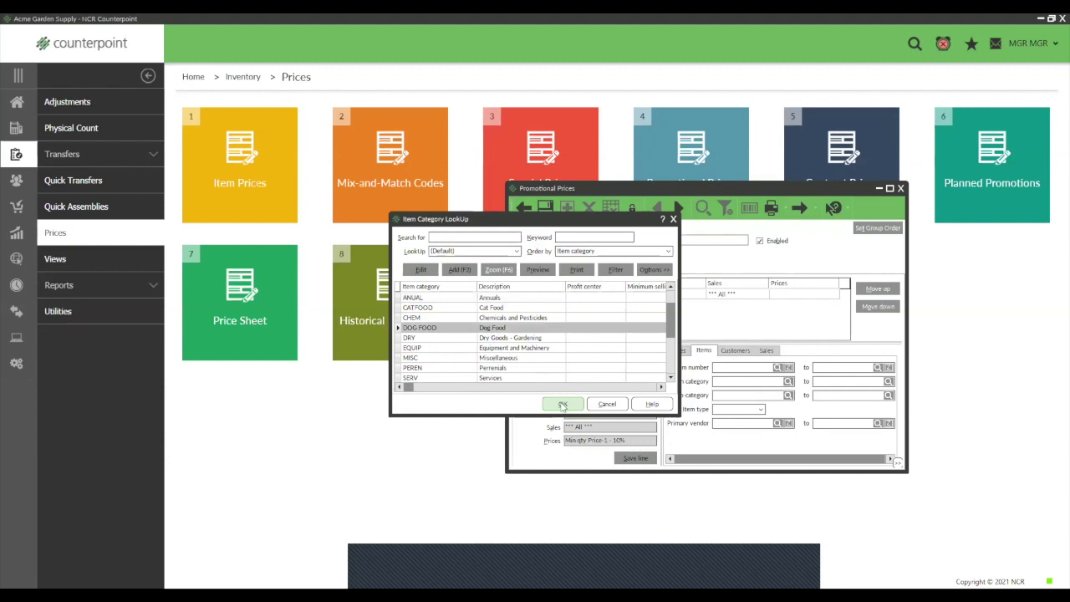
{"action": "left_click", "coordinate": [889, 382]}
{"action": "left_click", "coordinate": [562, 405]}
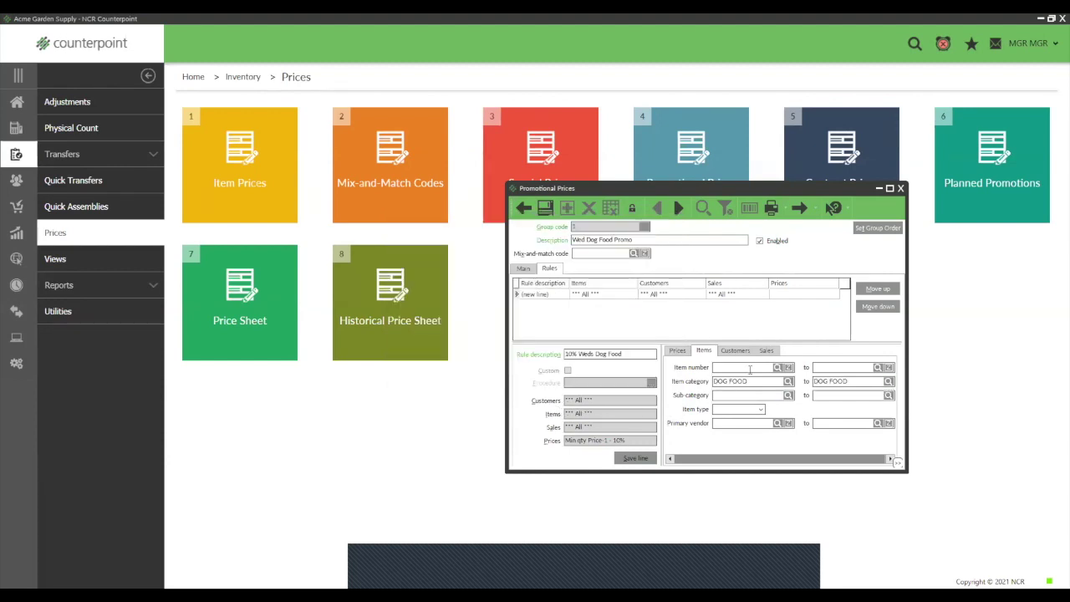
{"action": "left_click", "coordinate": [736, 350]}
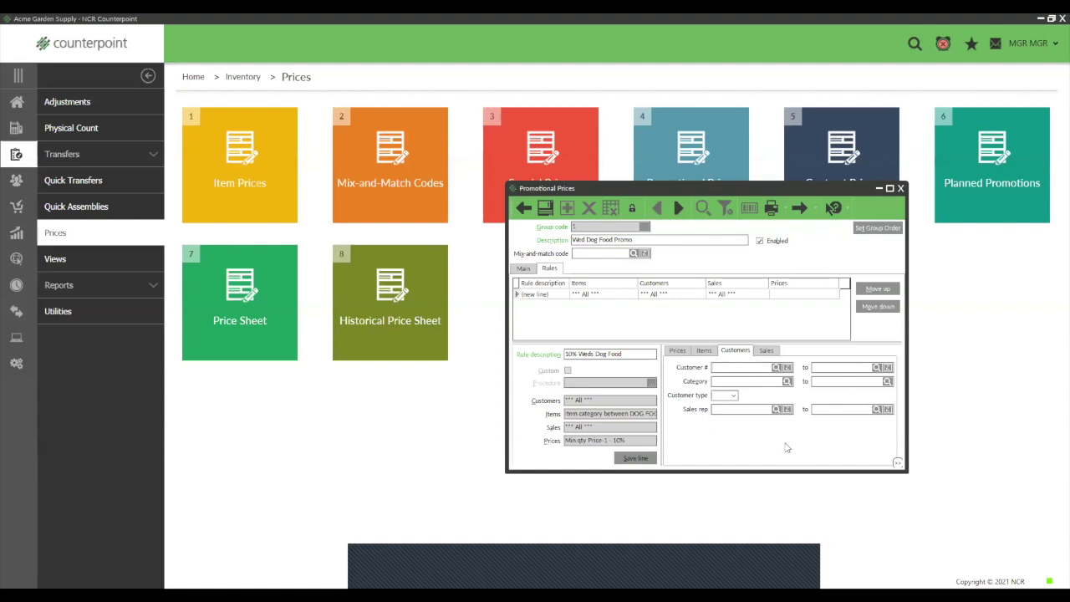
Step: Customize the rule's customer filters and add a Loyalty program condition
{"action": "right_click", "coordinate": [716, 433]}
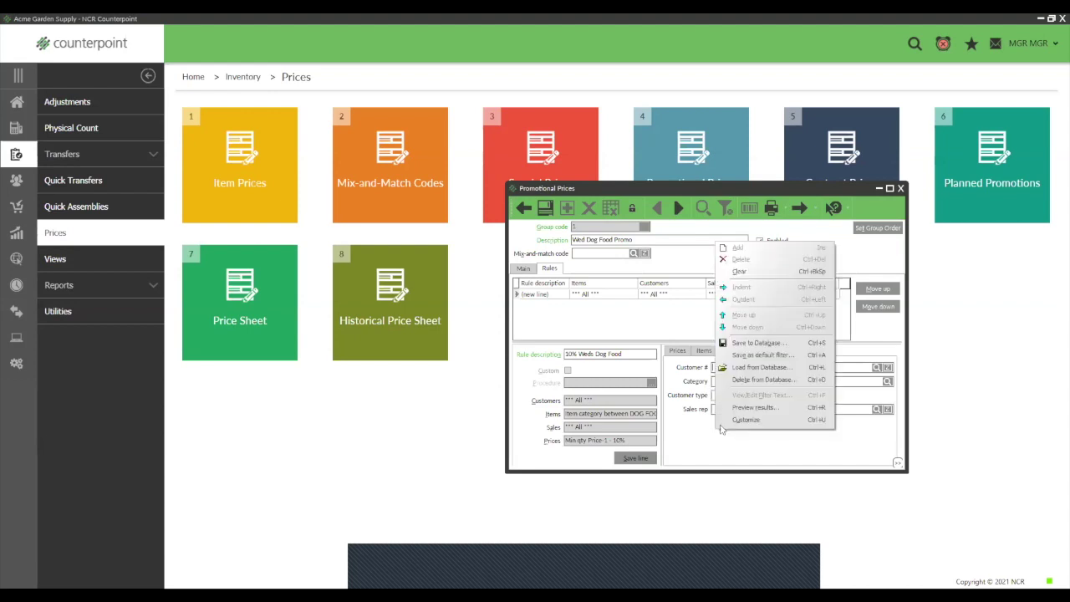
{"action": "left_click", "coordinate": [741, 427]}
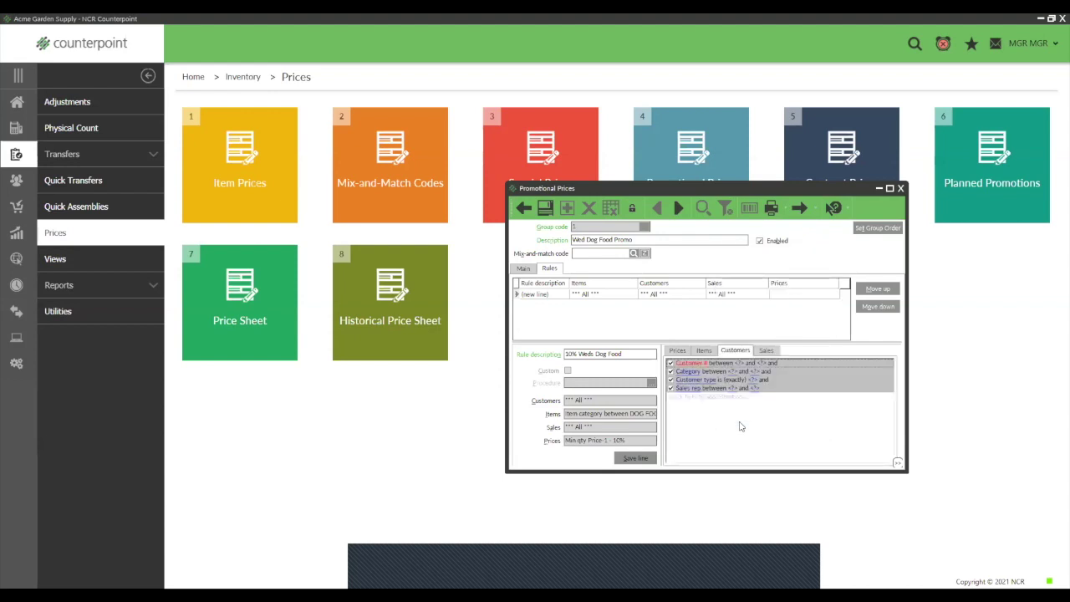
{"action": "left_click", "coordinate": [690, 403]}
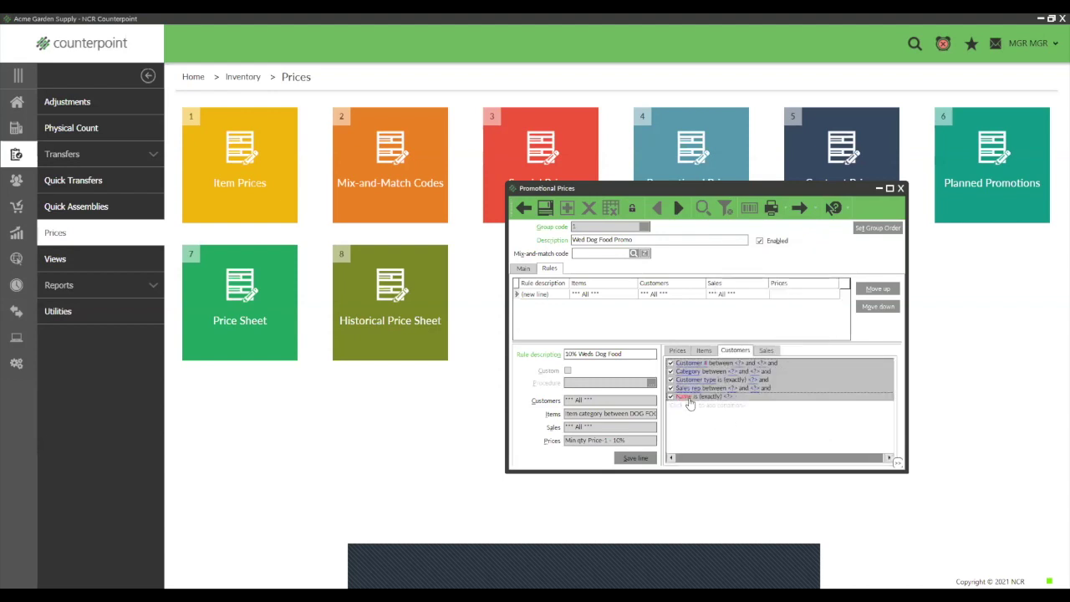
{"action": "left_click", "coordinate": [686, 397]}
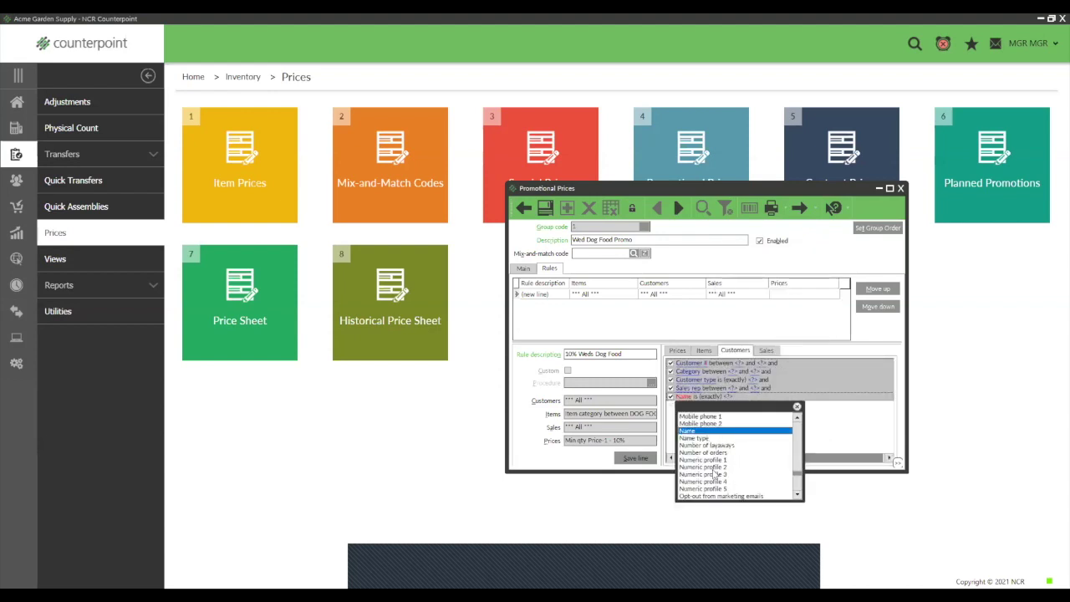
{"action": "key", "text": "l"}
{"action": "left_click", "coordinate": [797, 496]}
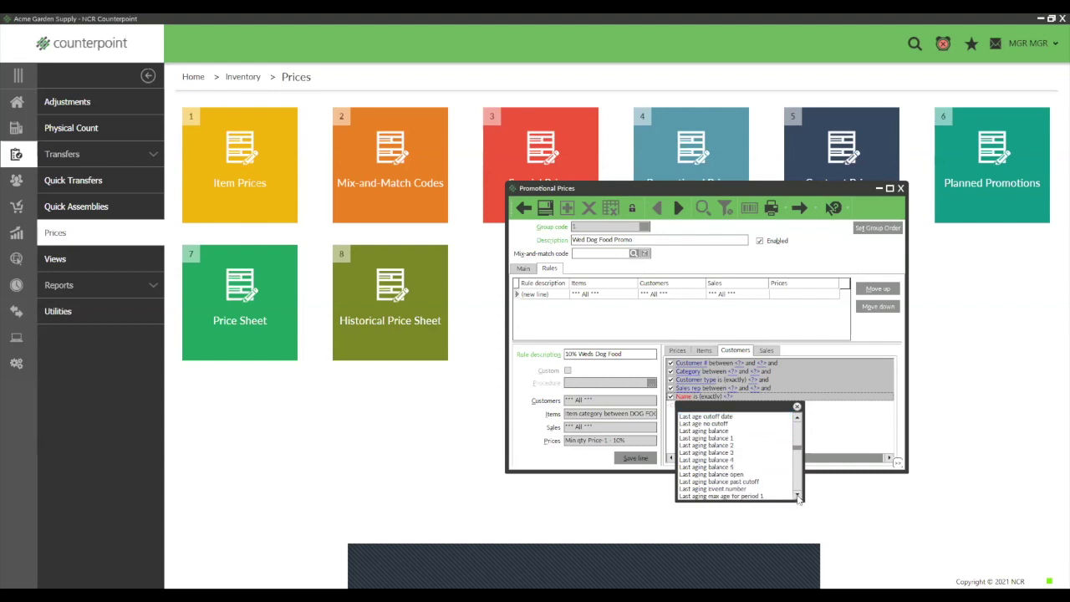
{"action": "left_click_drag", "start_coordinate": [797, 496], "coordinate": [797, 497]}
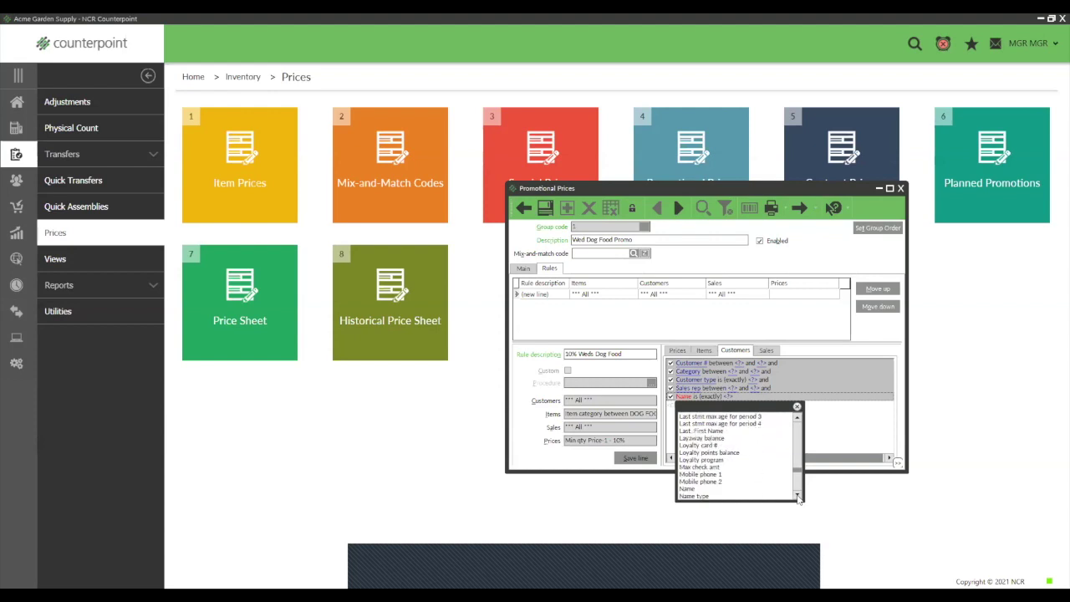
{"action": "left_click", "coordinate": [707, 460]}
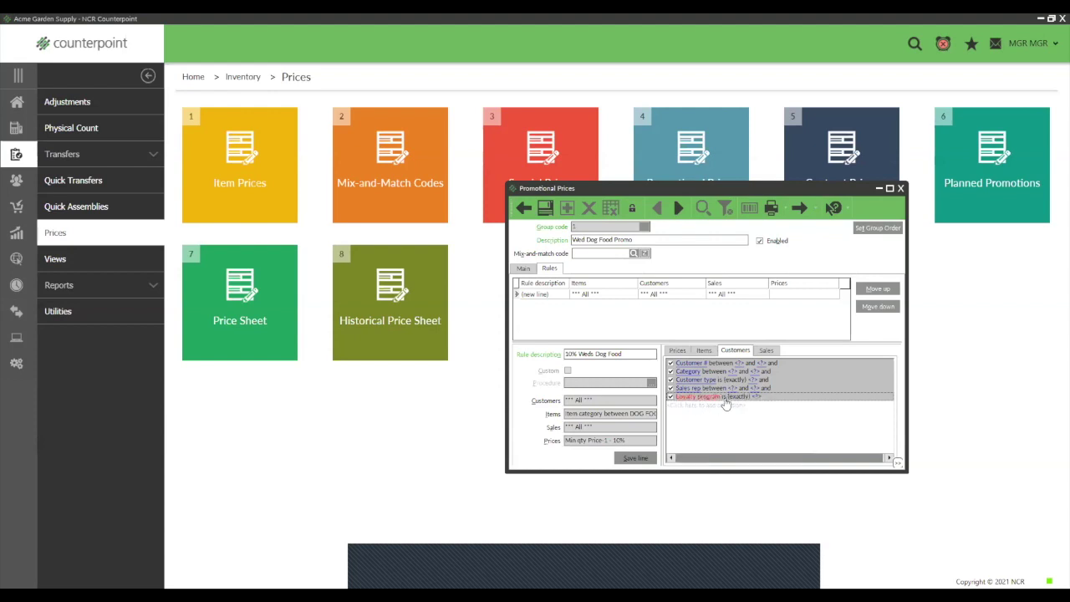
Step: Simplify the customer filters back to form view, leaving the loyalty program blank
{"action": "right_click", "coordinate": [778, 422]}
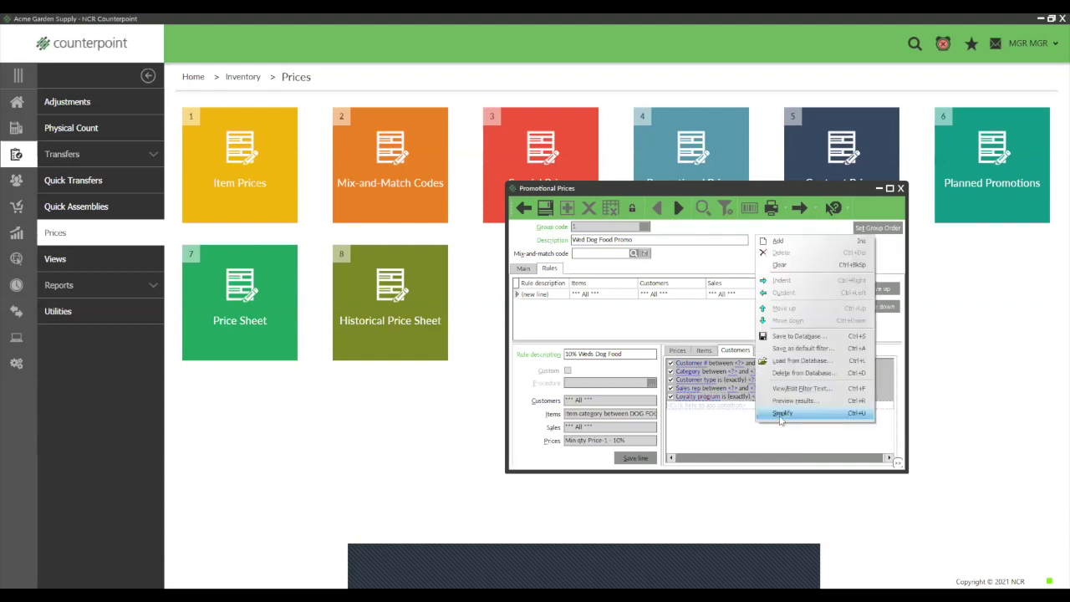
{"action": "left_click", "coordinate": [781, 409]}
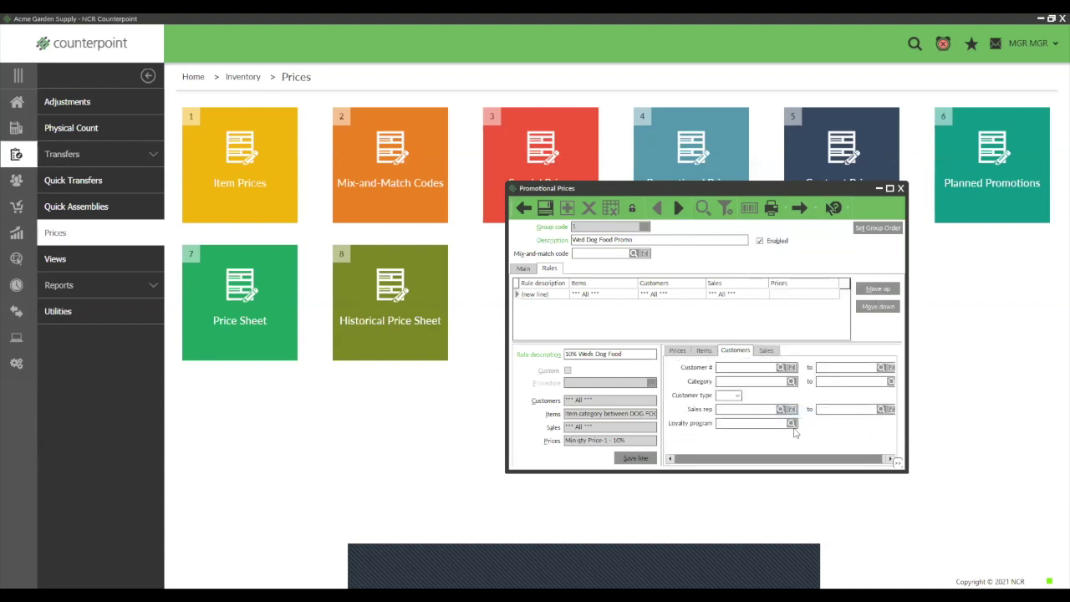
{"action": "left_click", "coordinate": [793, 425]}
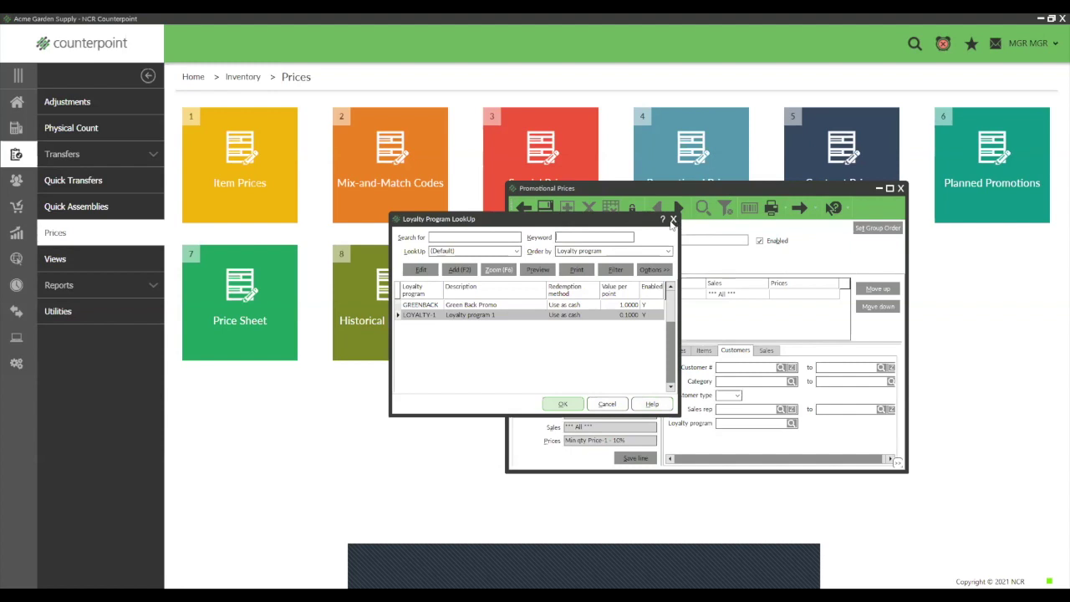
{"action": "left_click", "coordinate": [673, 221]}
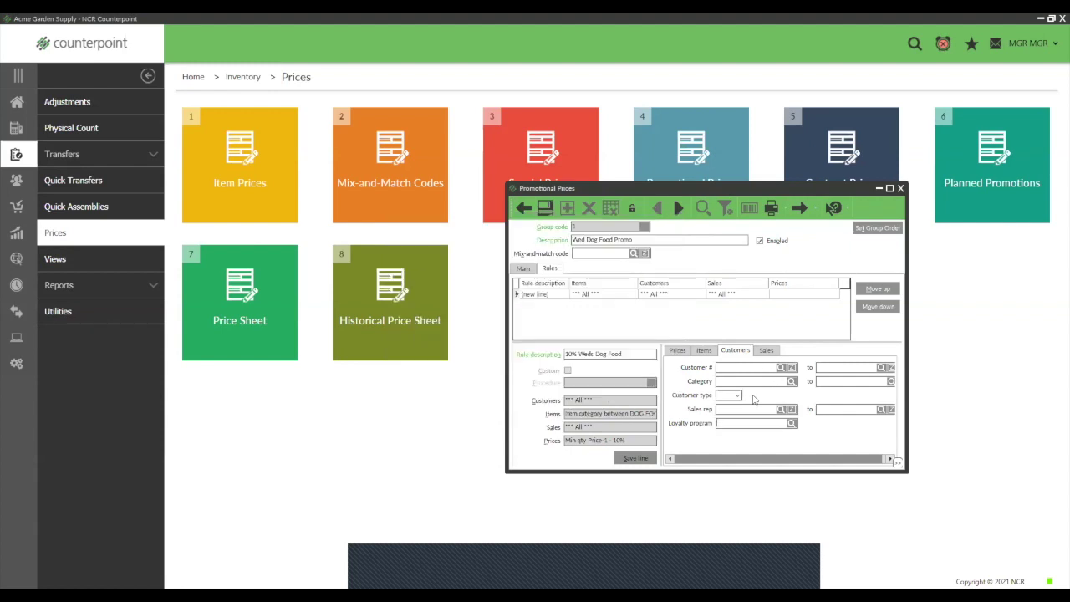
Step: Set the rule's sales filters to Store 1 and Wednesday, then save the dog food promotion
{"action": "left_click", "coordinate": [767, 351]}
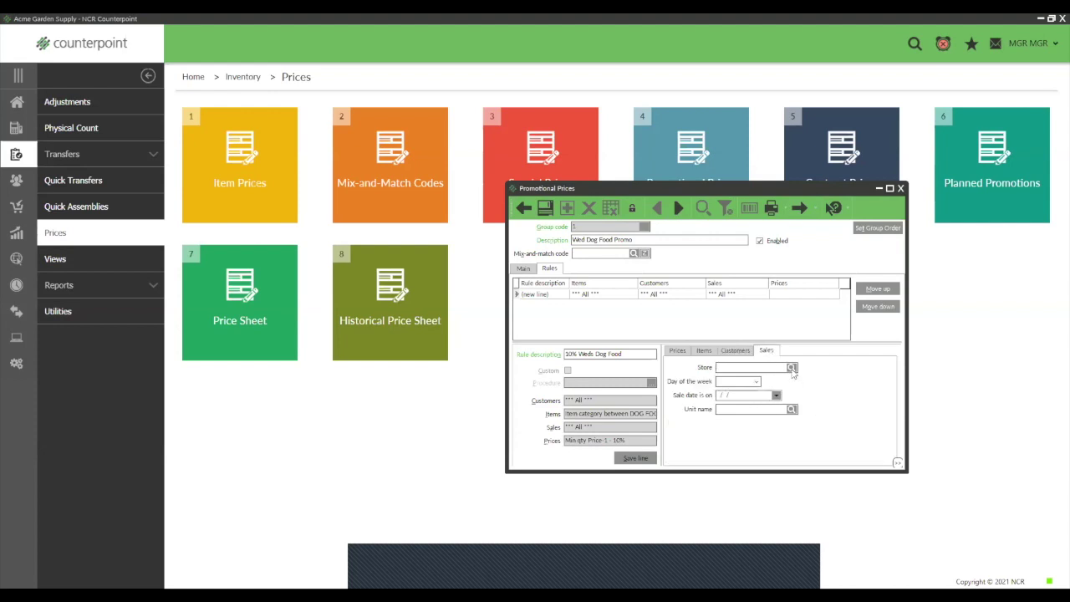
{"action": "left_click", "coordinate": [791, 368]}
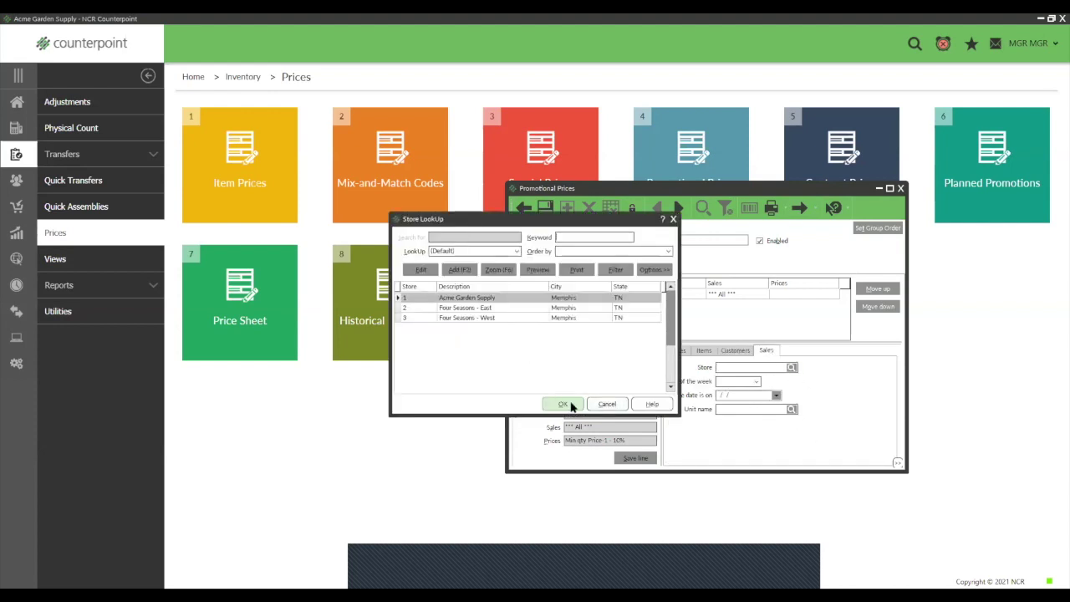
{"action": "left_click", "coordinate": [566, 406]}
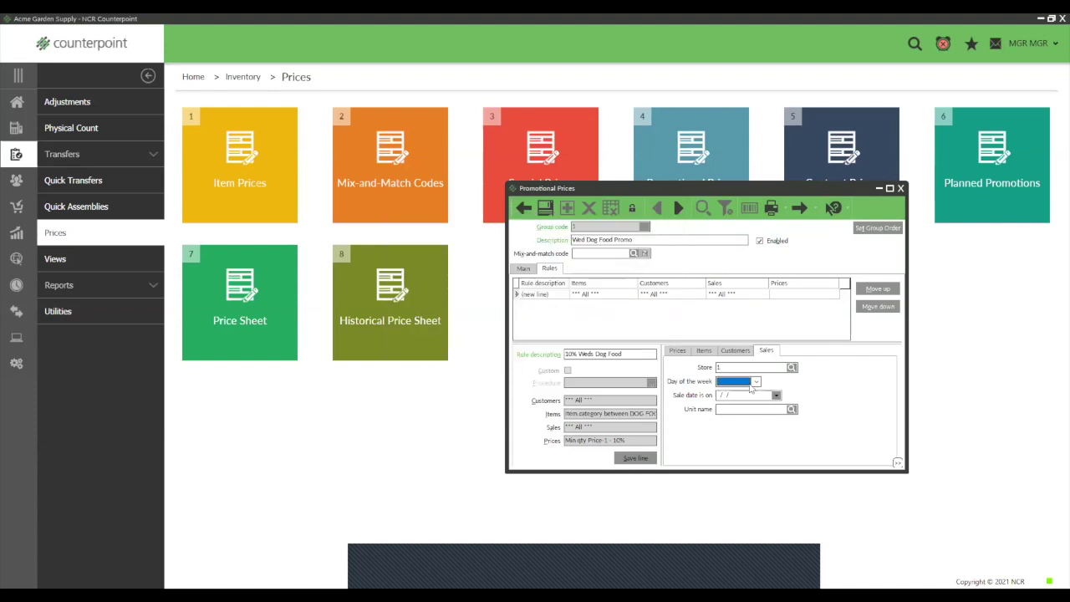
{"action": "left_click", "coordinate": [752, 383]}
{"action": "left_click", "coordinate": [731, 421]}
{"action": "left_click", "coordinate": [546, 209]}
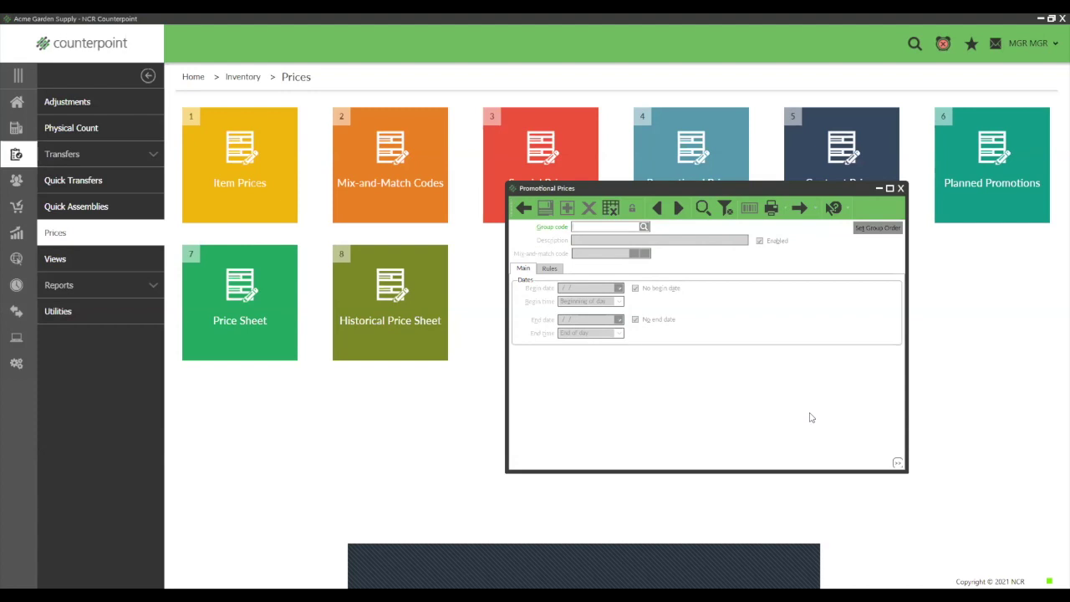
Step: Close Promotional Prices and go back to the Home dashboard
{"action": "left_click", "coordinate": [903, 191]}
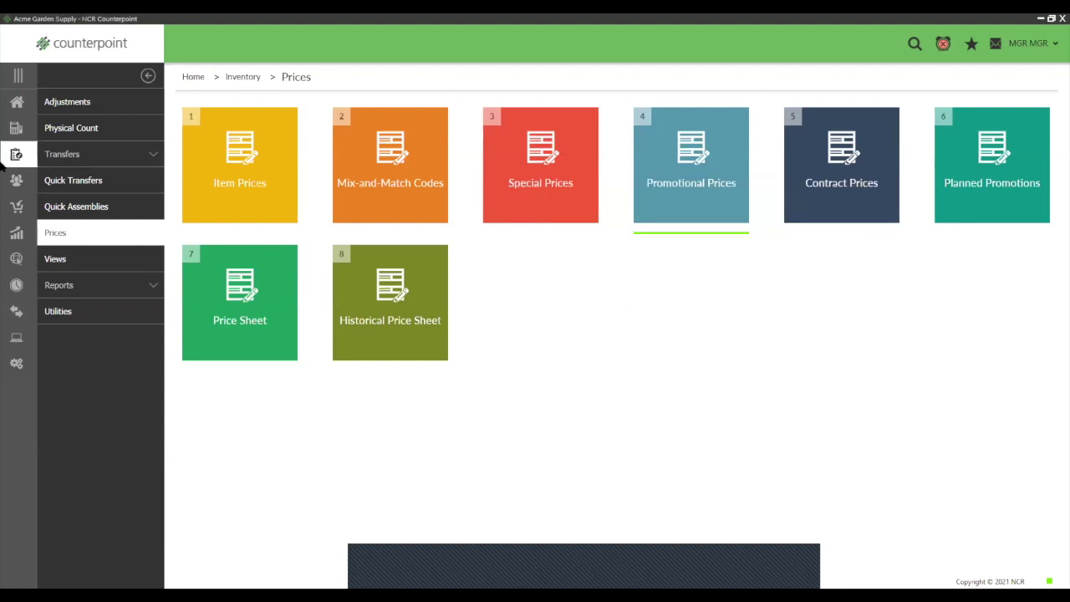
{"action": "left_click", "coordinate": [18, 103]}
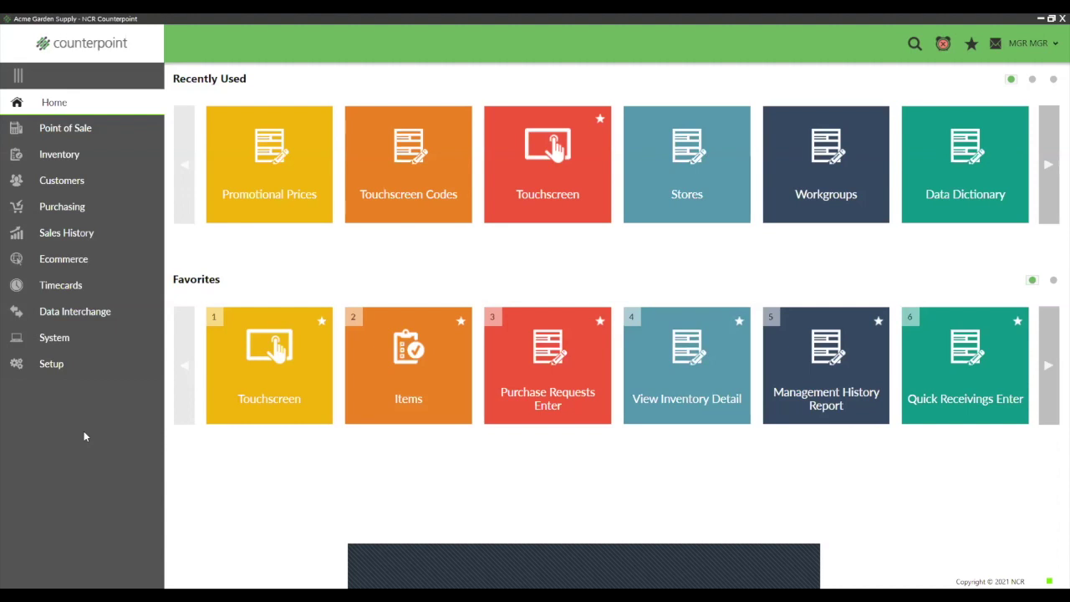
Step: Browse the Inventory Account Codes setup to the next record, then close it
{"action": "left_click", "coordinate": [49, 365]}
{"action": "left_click", "coordinate": [96, 130]}
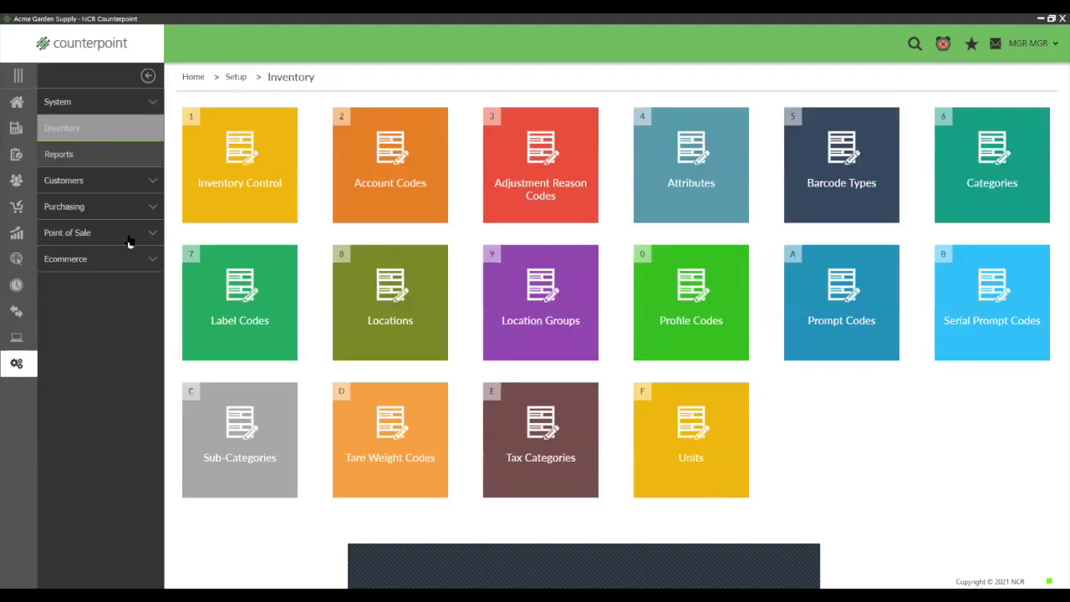
{"action": "left_click", "coordinate": [397, 177]}
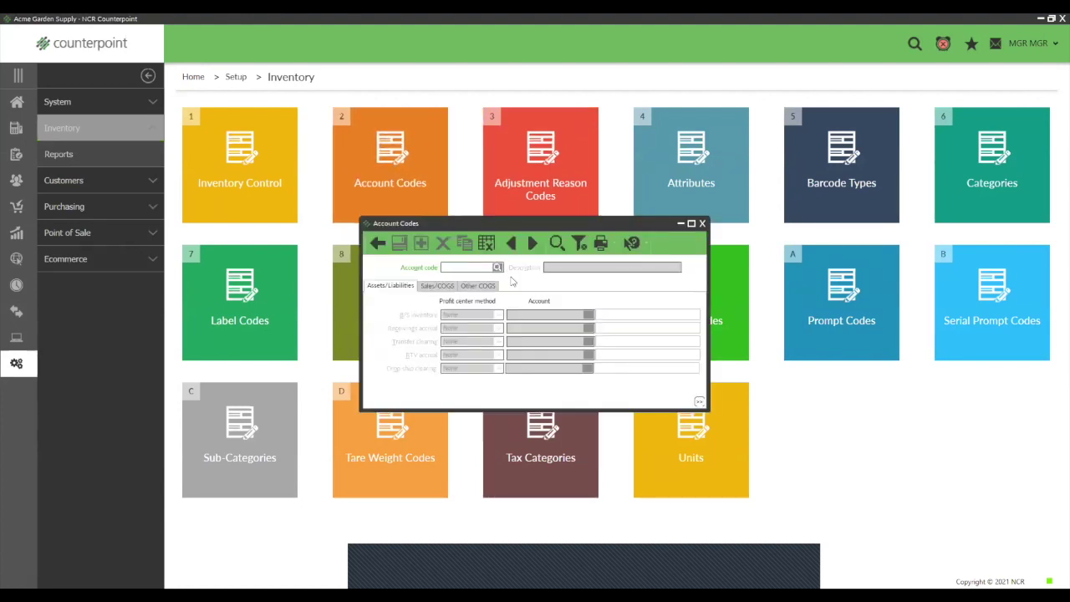
{"action": "left_click", "coordinate": [533, 243]}
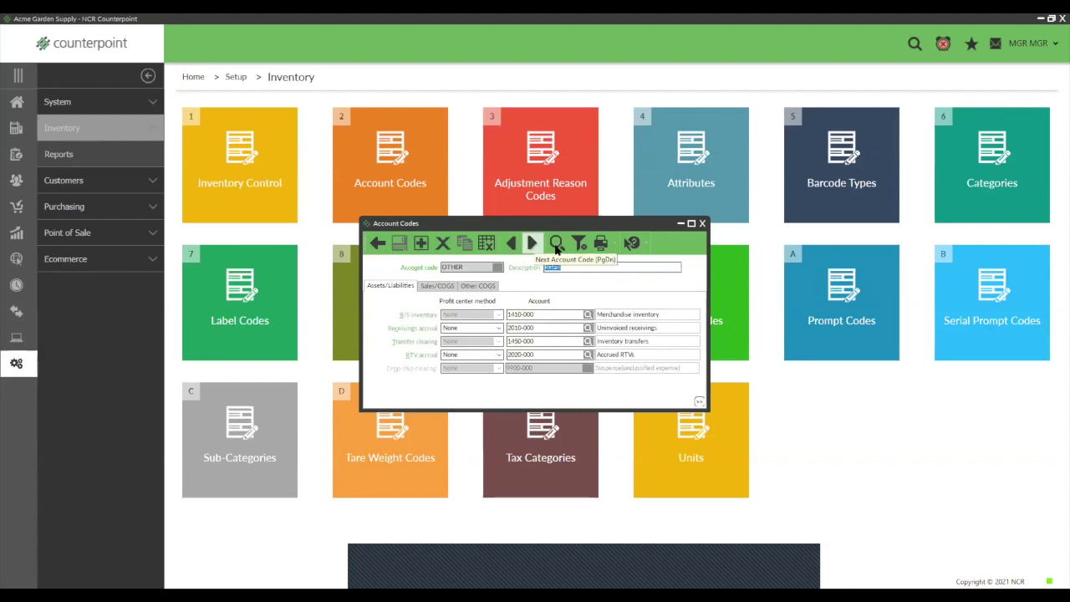
{"action": "left_click", "coordinate": [703, 224]}
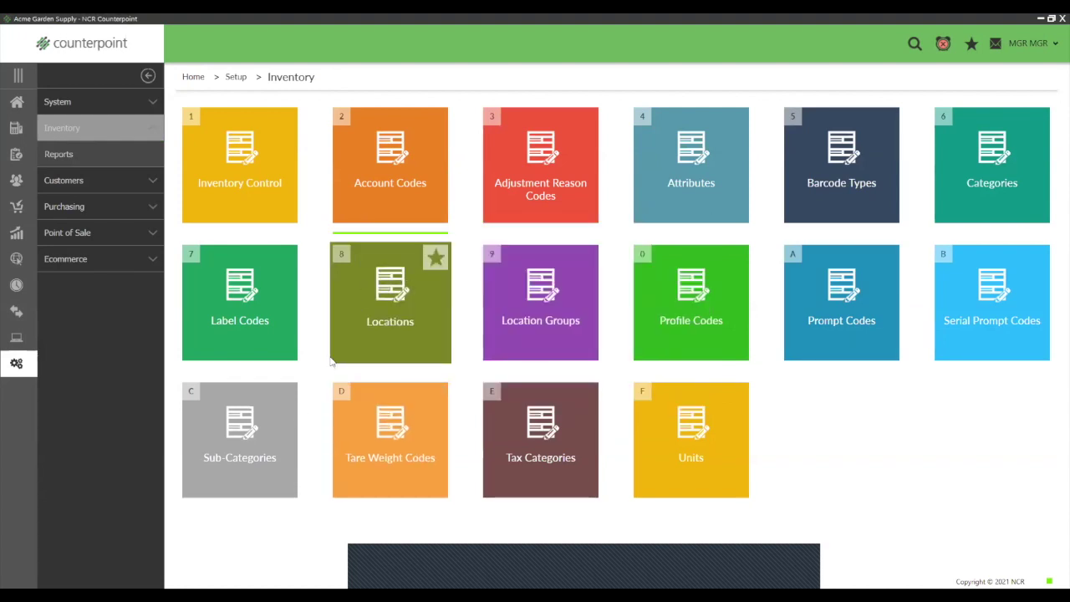
Step: Open Units setup, then return Home and reopen the Setup area
{"action": "left_click", "coordinate": [646, 454]}
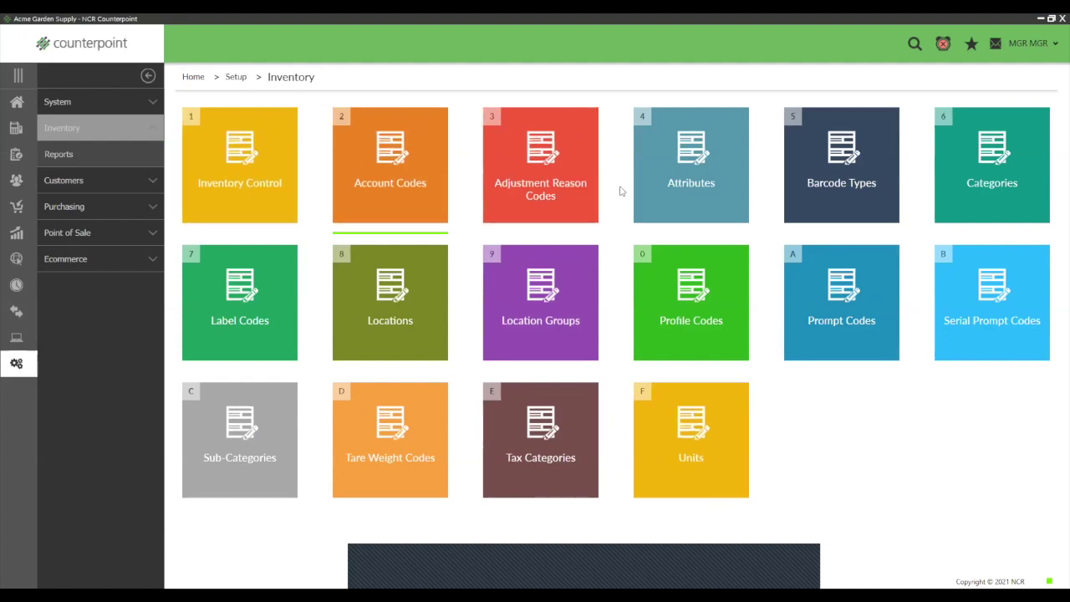
{"action": "left_click", "coordinate": [16, 101]}
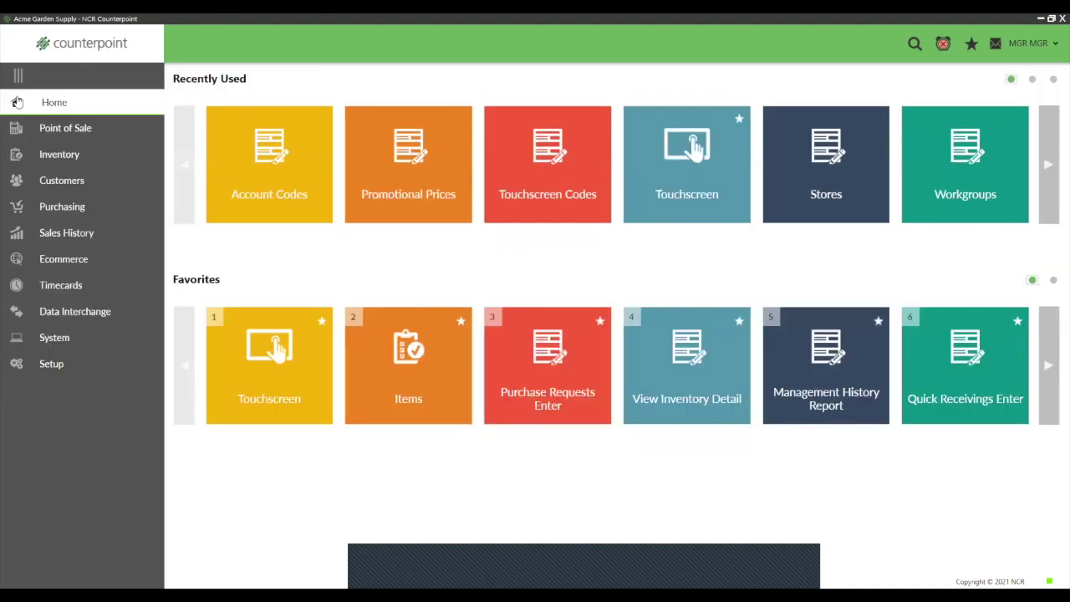
{"action": "left_click", "coordinate": [54, 363]}
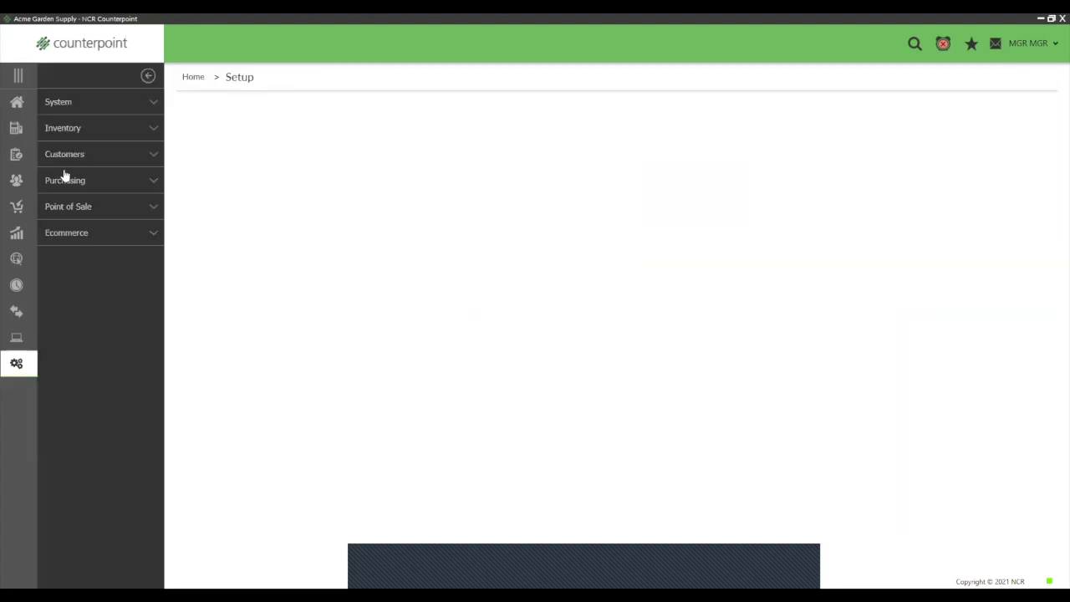
Step: Check the SCRAP adjustment reason code's Scrap Inventory description and account 5040-000, then go Home
{"action": "left_click", "coordinate": [61, 131]}
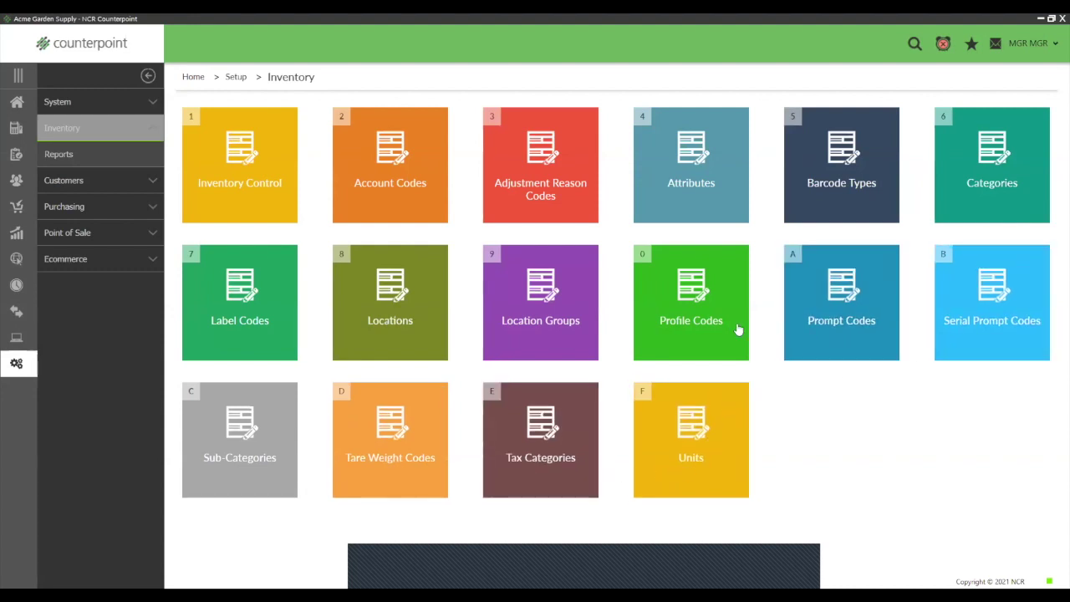
{"action": "left_click", "coordinate": [552, 189]}
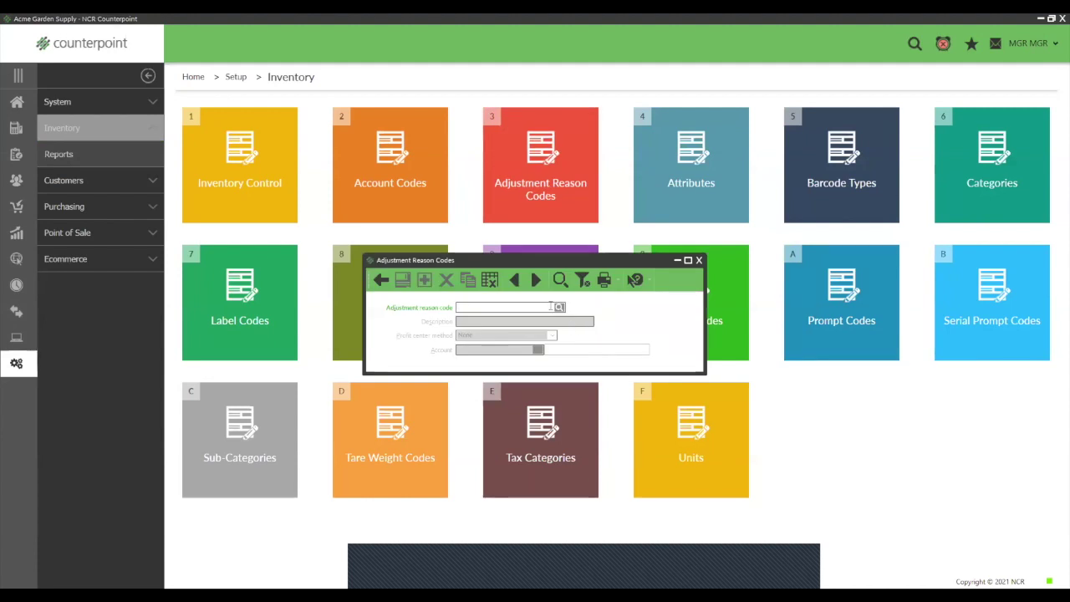
{"action": "left_click", "coordinate": [536, 279]}
{"action": "double_click", "coordinate": [476, 308]}
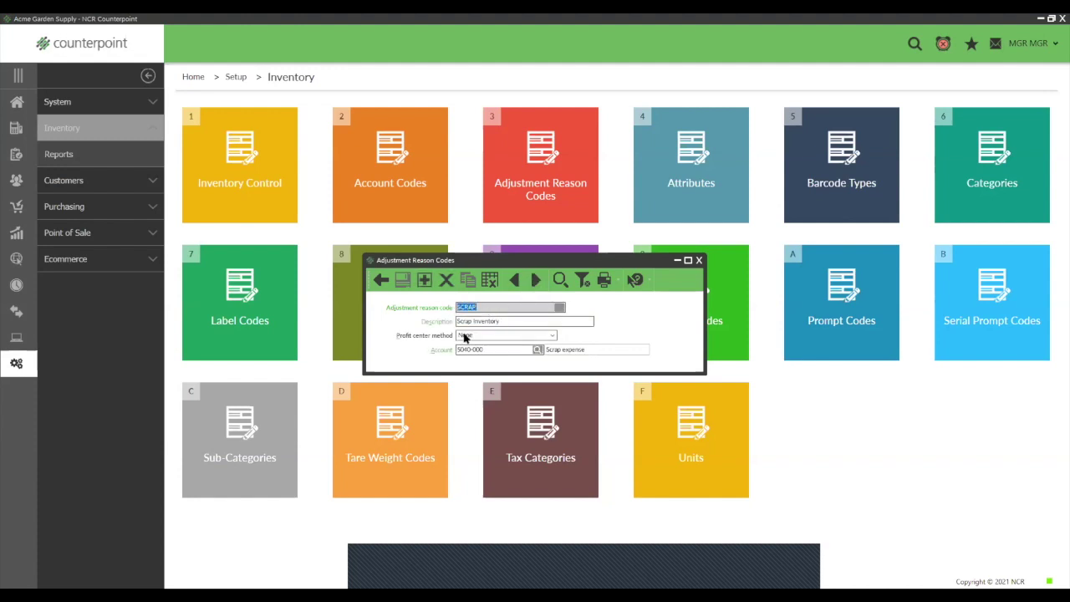
{"action": "left_click_drag", "start_coordinate": [506, 321], "coordinate": [439, 320]}
{"action": "left_click", "coordinate": [470, 349]}
{"action": "double_click", "coordinate": [470, 349]}
{"action": "left_click", "coordinate": [19, 102]}
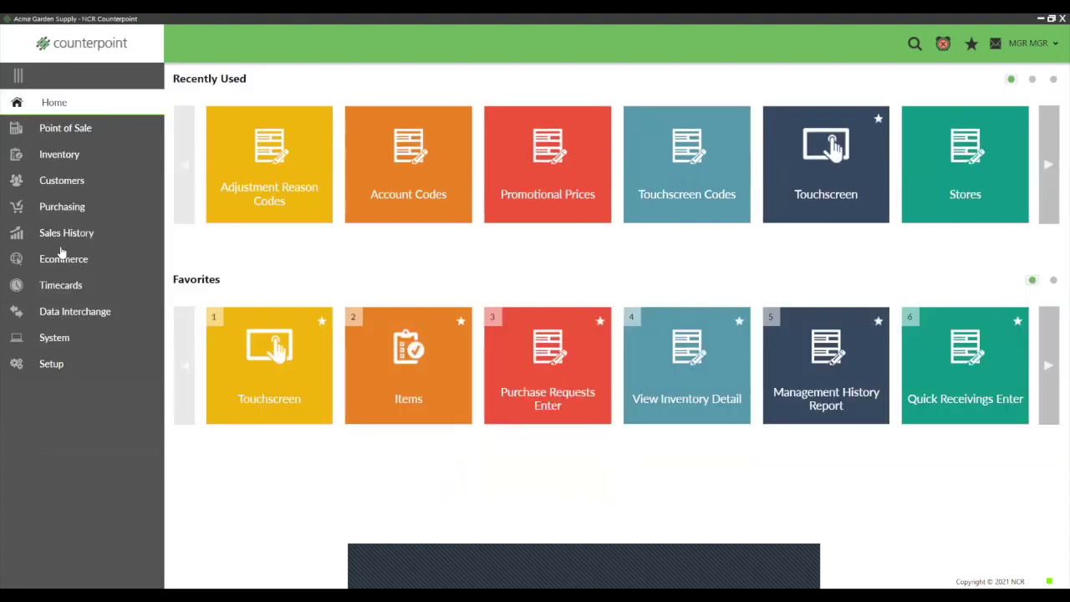
Step: Step through the DAMAGED and SCRAP Point of Sale reason codes, then close and go Home
{"action": "left_click", "coordinate": [54, 365]}
{"action": "left_click", "coordinate": [62, 210]}
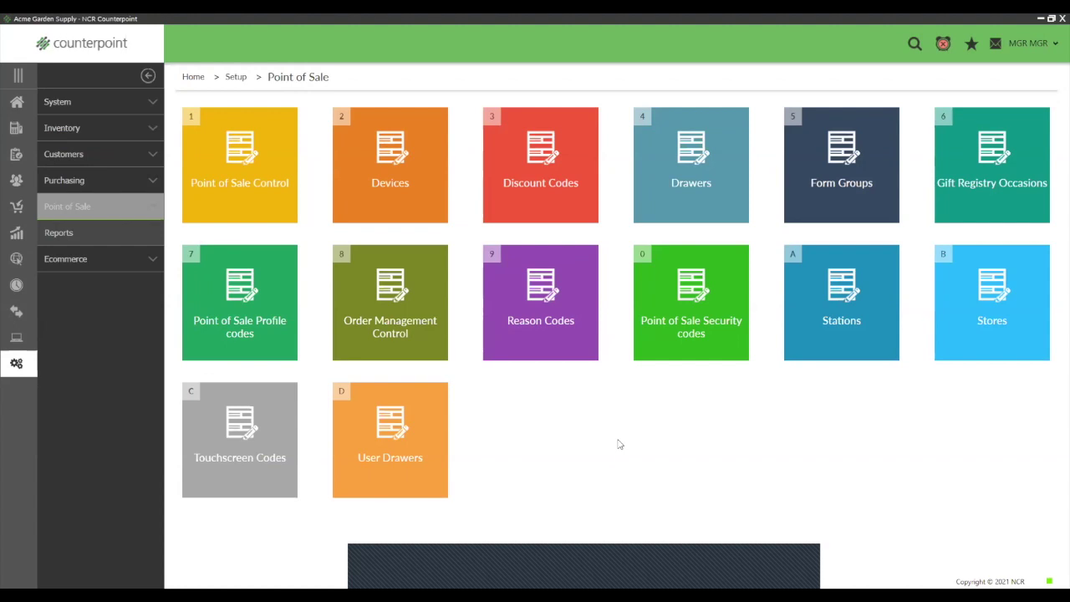
{"action": "left_click", "coordinate": [566, 343]}
{"action": "left_click", "coordinate": [556, 276]}
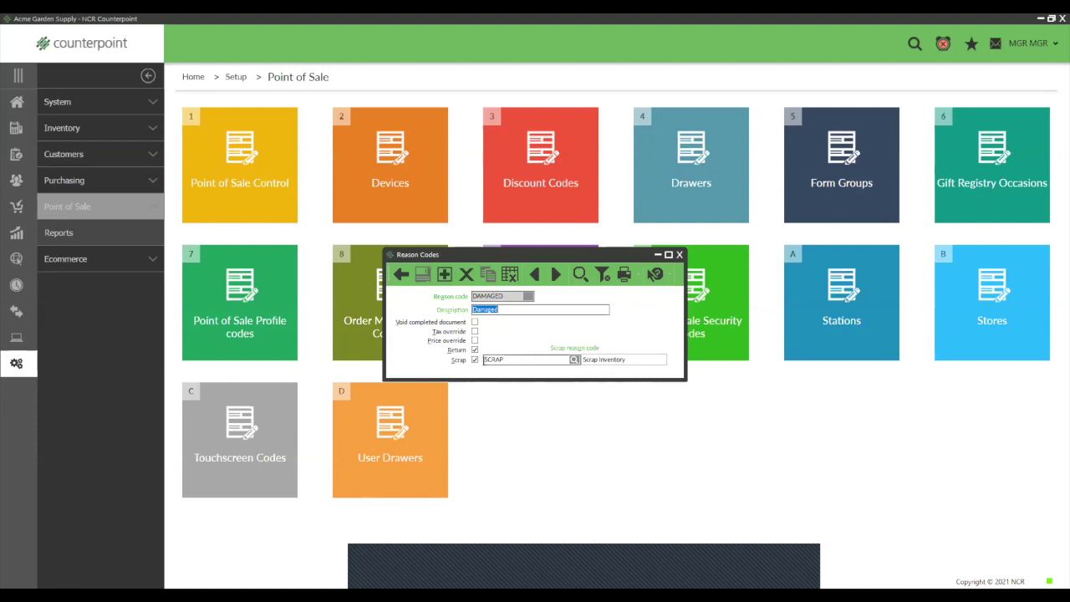
{"action": "left_click", "coordinate": [486, 359]}
{"action": "left_click", "coordinate": [556, 274]}
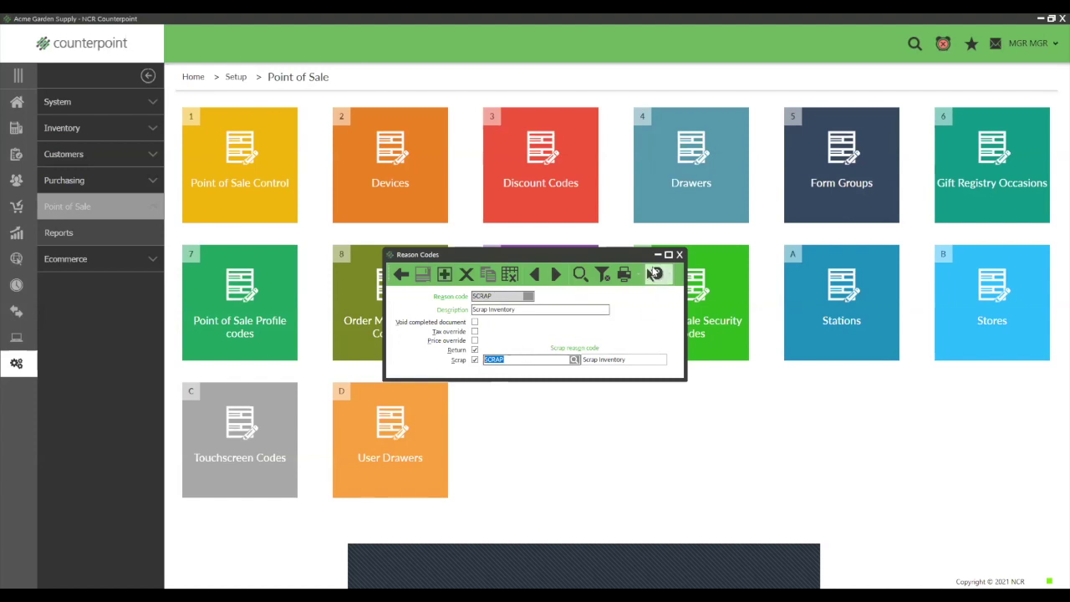
{"action": "left_click", "coordinate": [680, 255]}
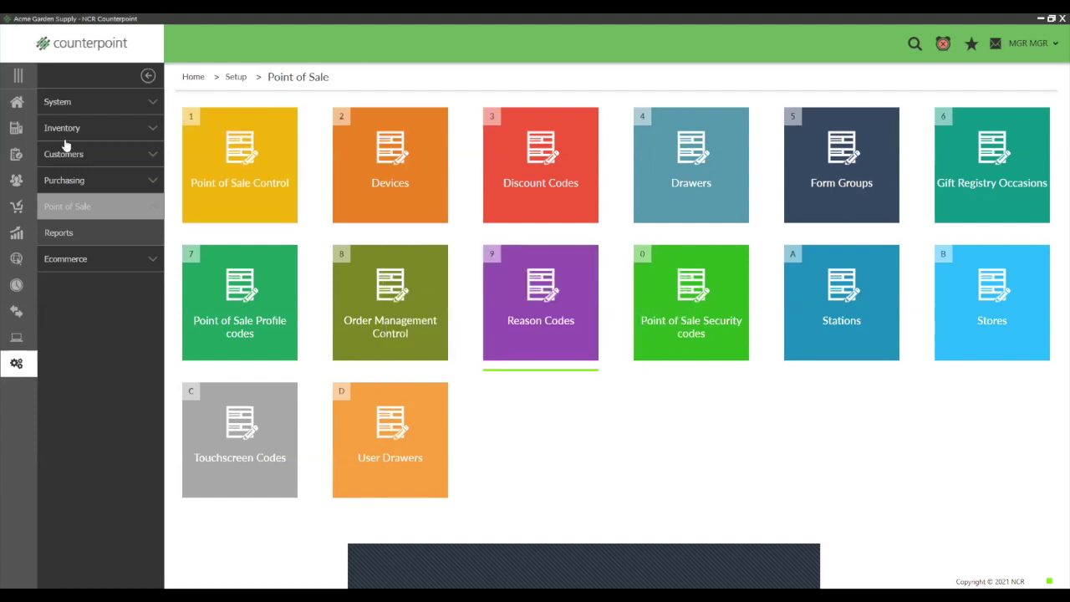
{"action": "left_click", "coordinate": [18, 104]}
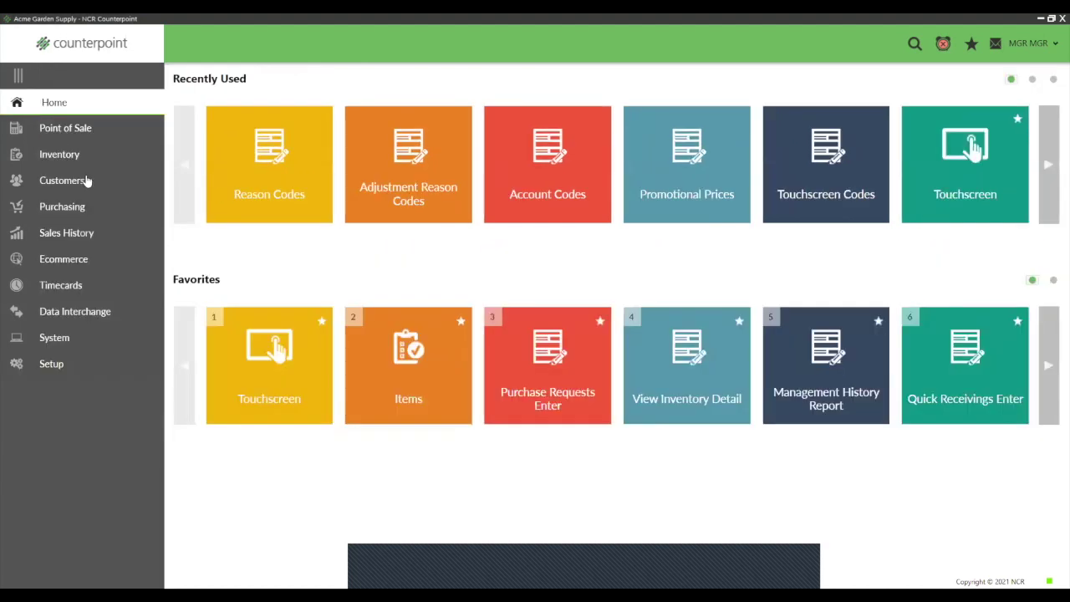
Step: Start a Touchscreen return as manager and load the customer's 138.44 ticket
{"action": "left_click", "coordinate": [282, 389]}
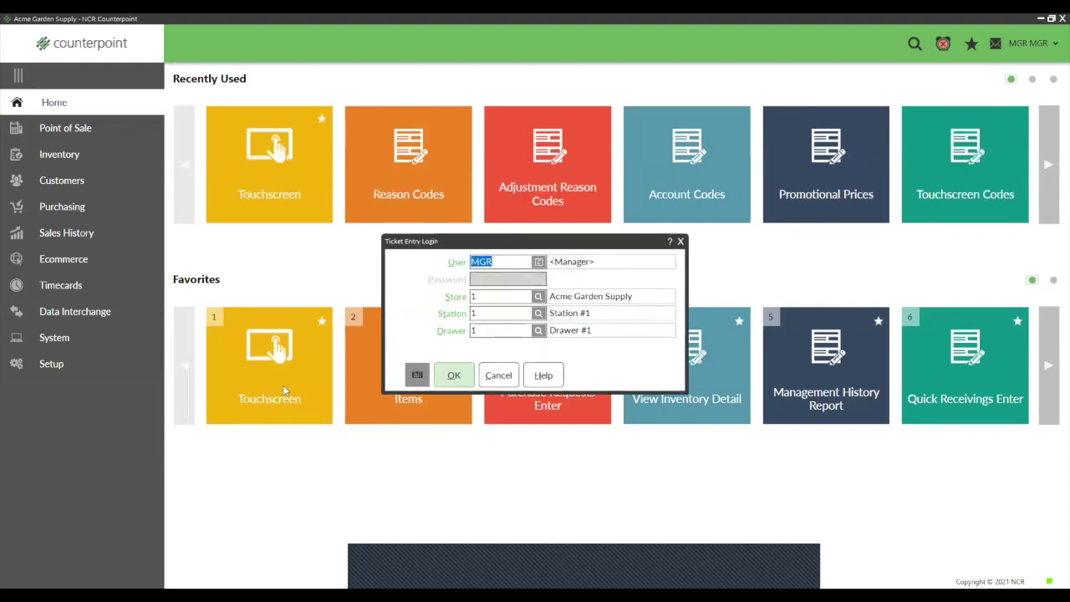
{"action": "left_click", "coordinate": [454, 375]}
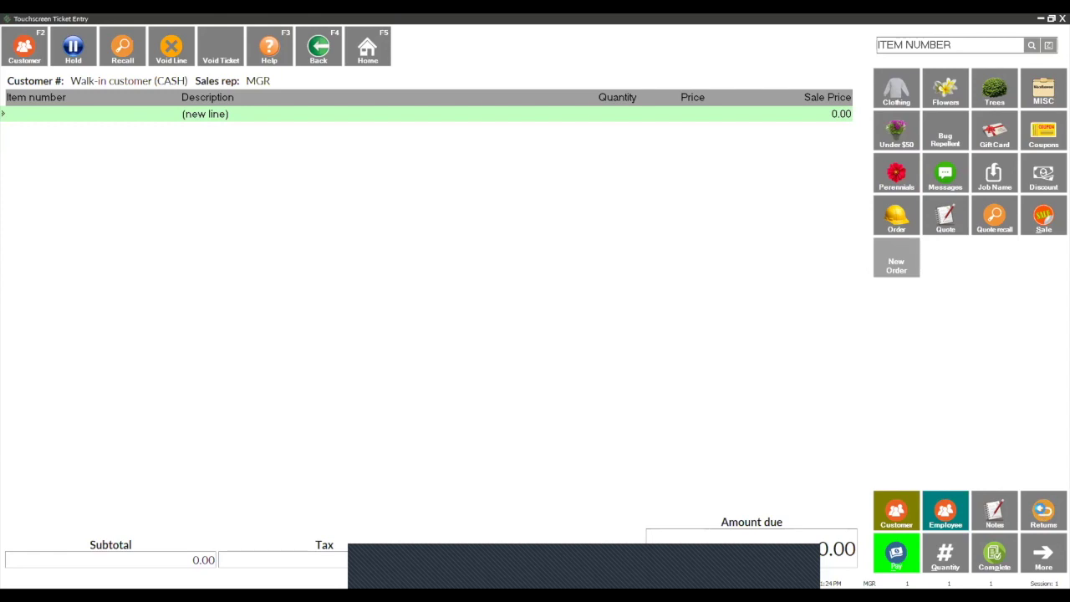
{"action": "left_click", "coordinate": [1042, 512]}
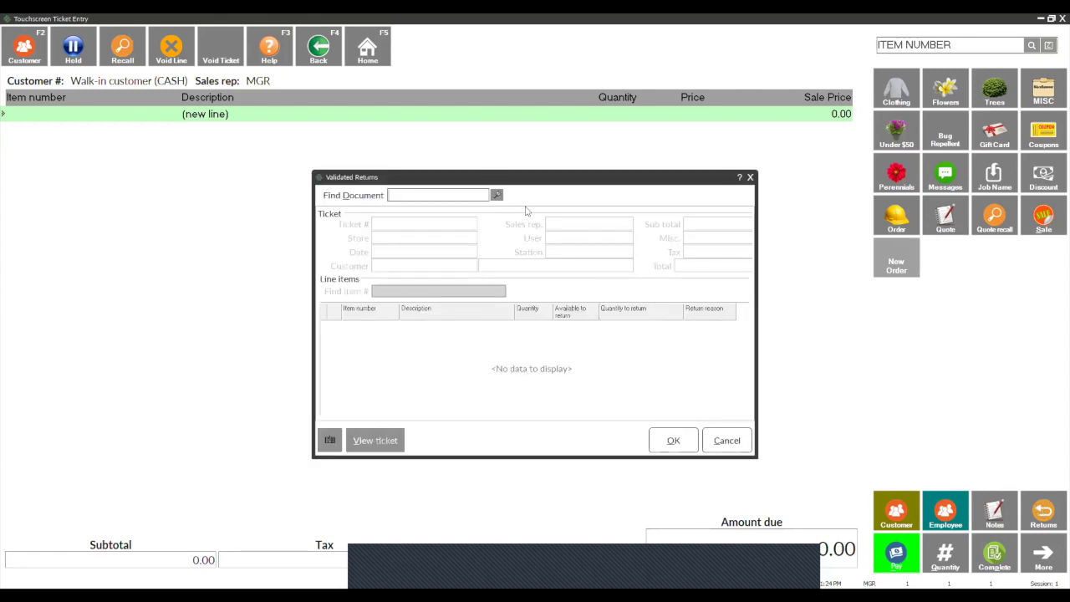
{"action": "left_click", "coordinate": [495, 194]}
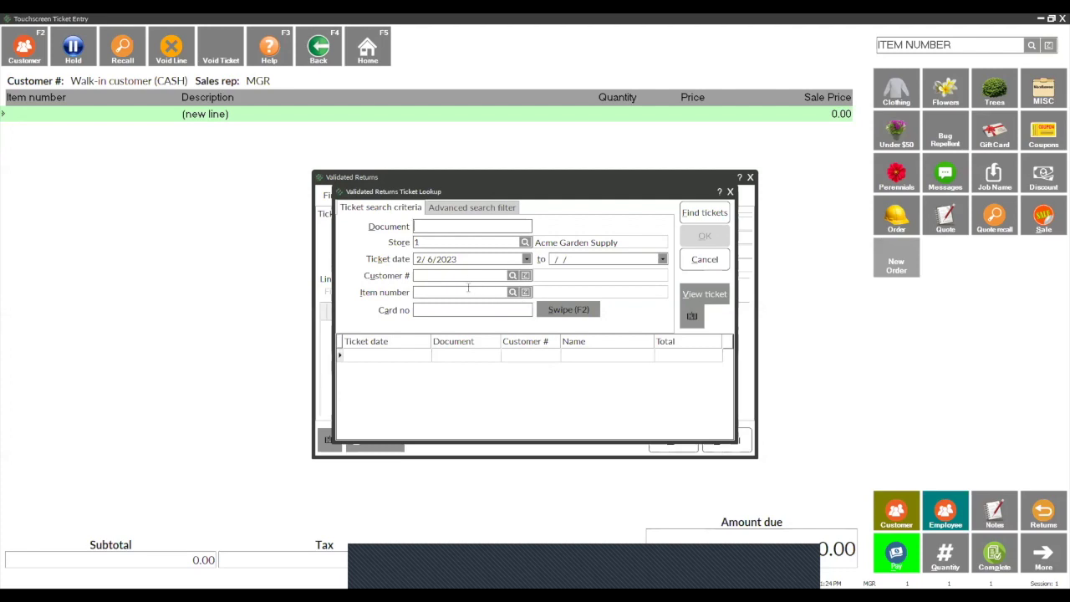
{"action": "left_click", "coordinate": [515, 276]}
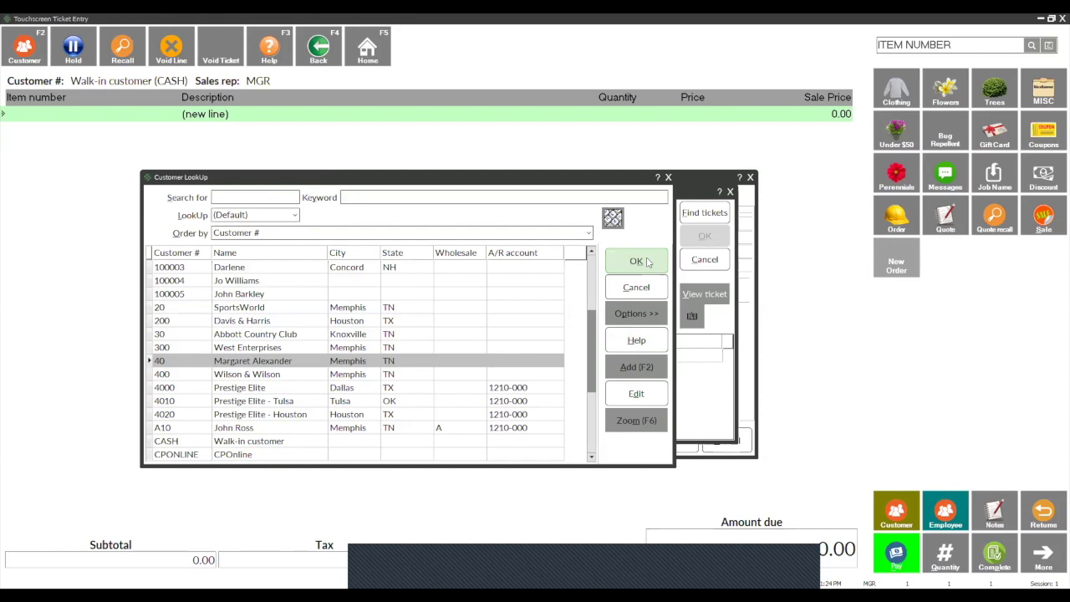
{"action": "left_click", "coordinate": [652, 261]}
{"action": "left_click", "coordinate": [710, 213]}
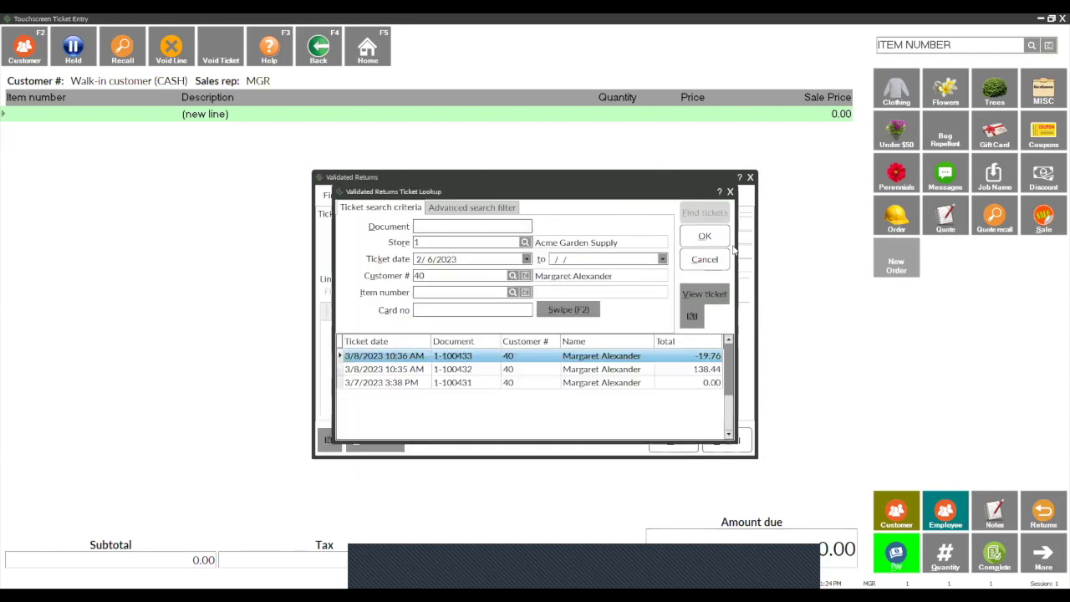
{"action": "left_click", "coordinate": [449, 370]}
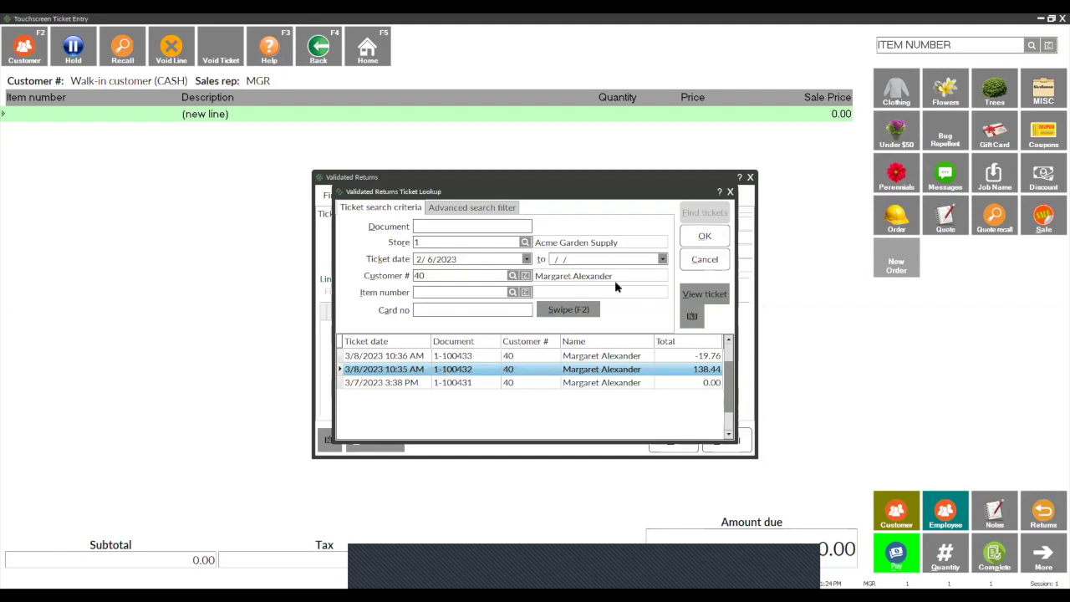
{"action": "left_click", "coordinate": [705, 237]}
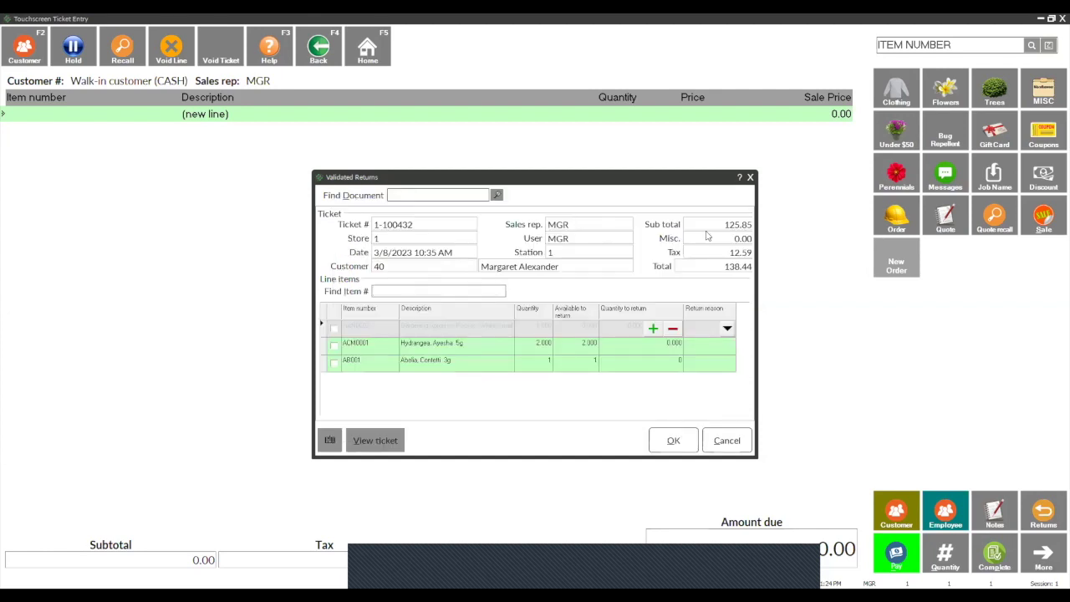
Step: Return one Abelia, Confetti 3g (AB001) with reason DAMAGED onto the ticket
{"action": "left_click", "coordinate": [334, 363]}
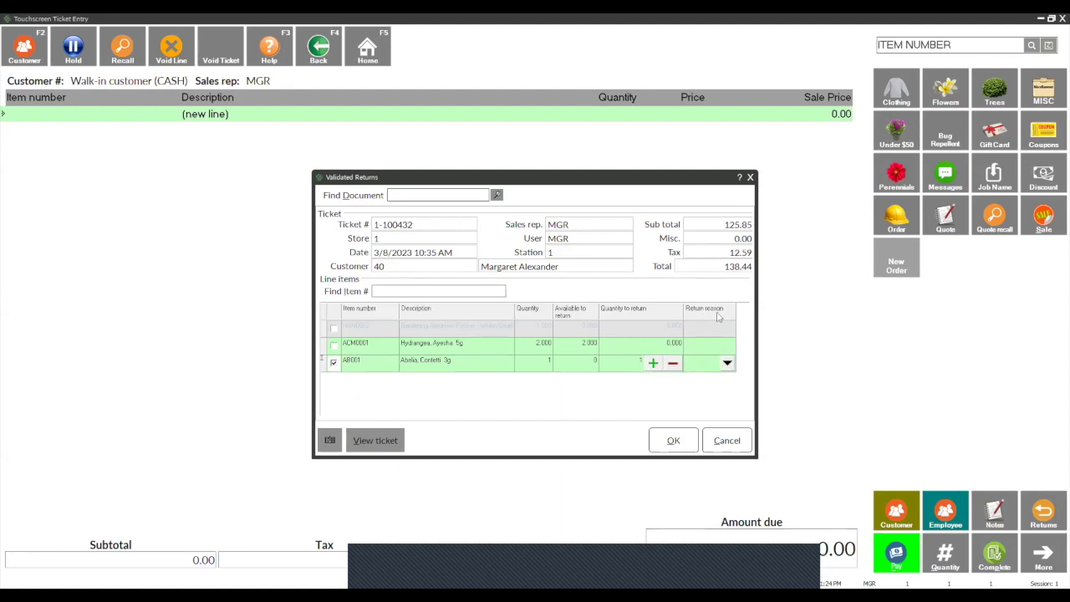
{"action": "left_click", "coordinate": [728, 367]}
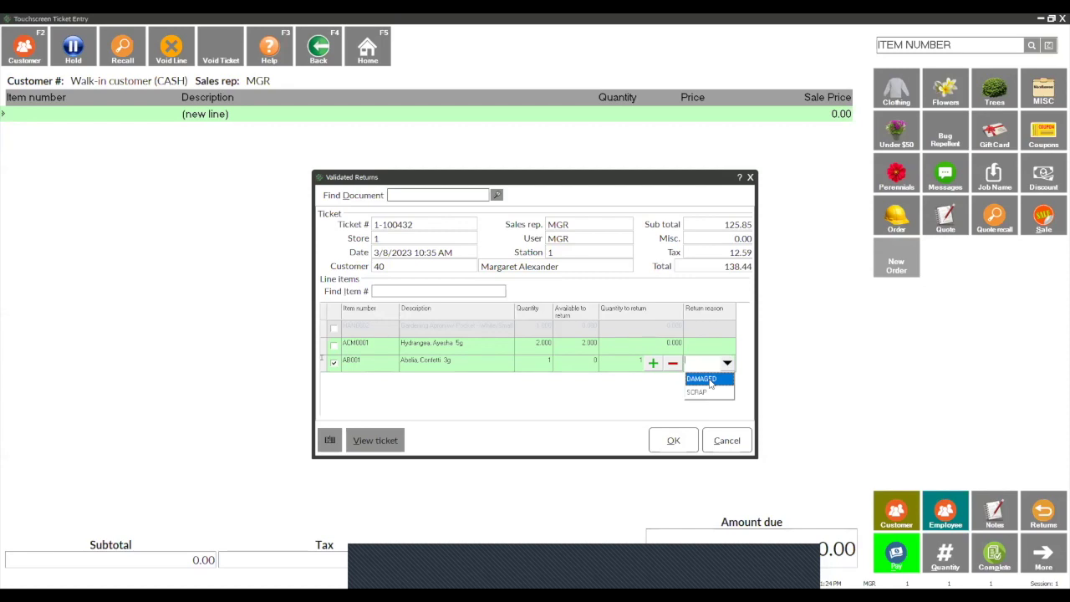
{"action": "left_click", "coordinate": [710, 381]}
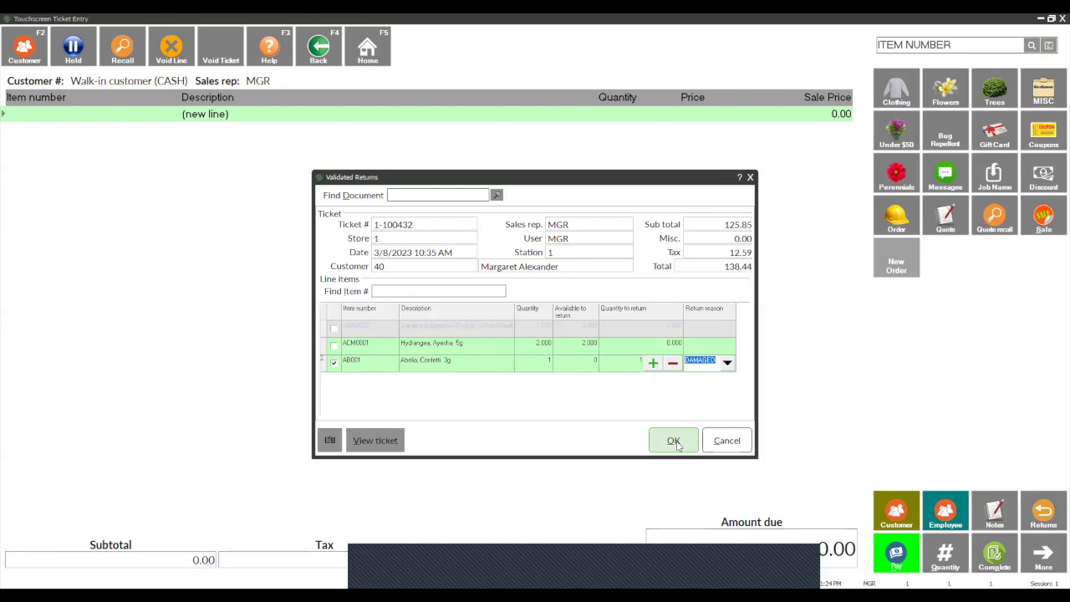
{"action": "left_click", "coordinate": [678, 445]}
{"action": "left_click", "coordinate": [678, 445]}
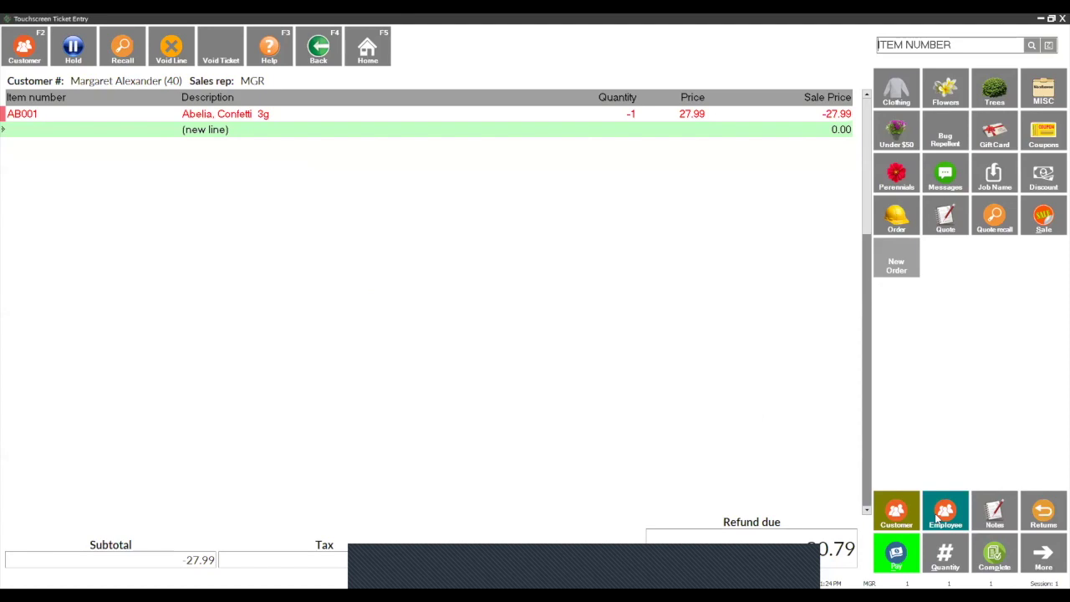
Step: Complete the 30.79 cash refund, print its receipt, and close the preview
{"action": "left_click", "coordinate": [993, 557]}
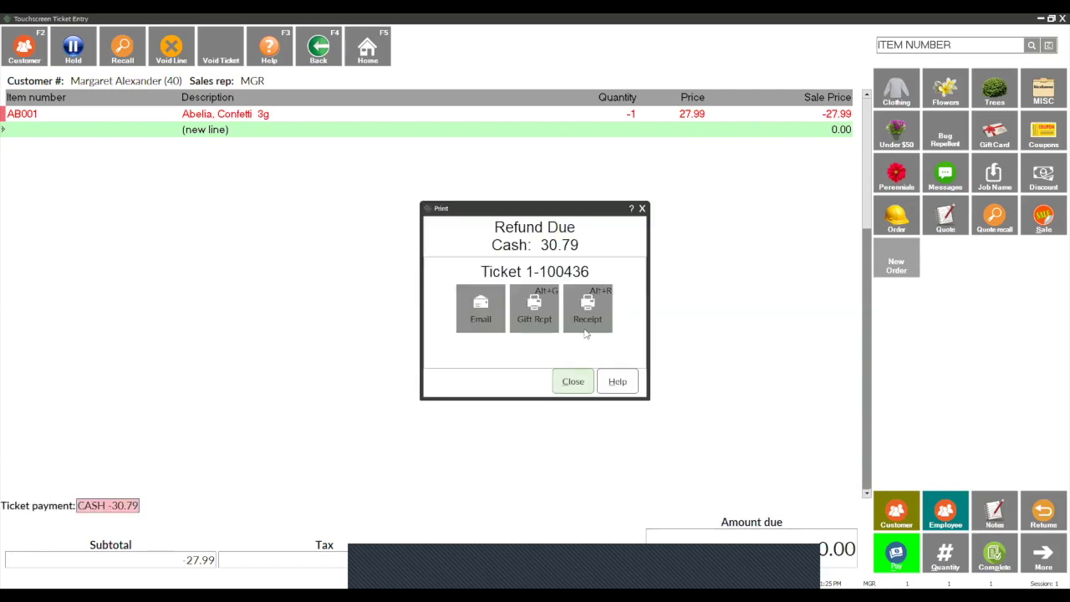
{"action": "left_click", "coordinate": [585, 321]}
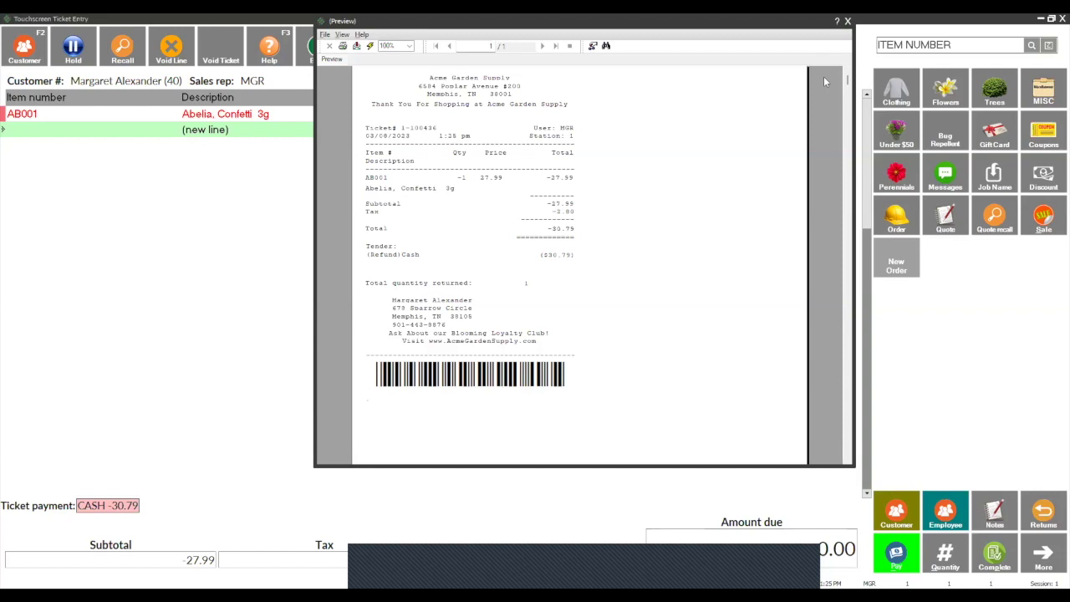
{"action": "left_click", "coordinate": [848, 21]}
{"action": "left_click", "coordinate": [572, 383]}
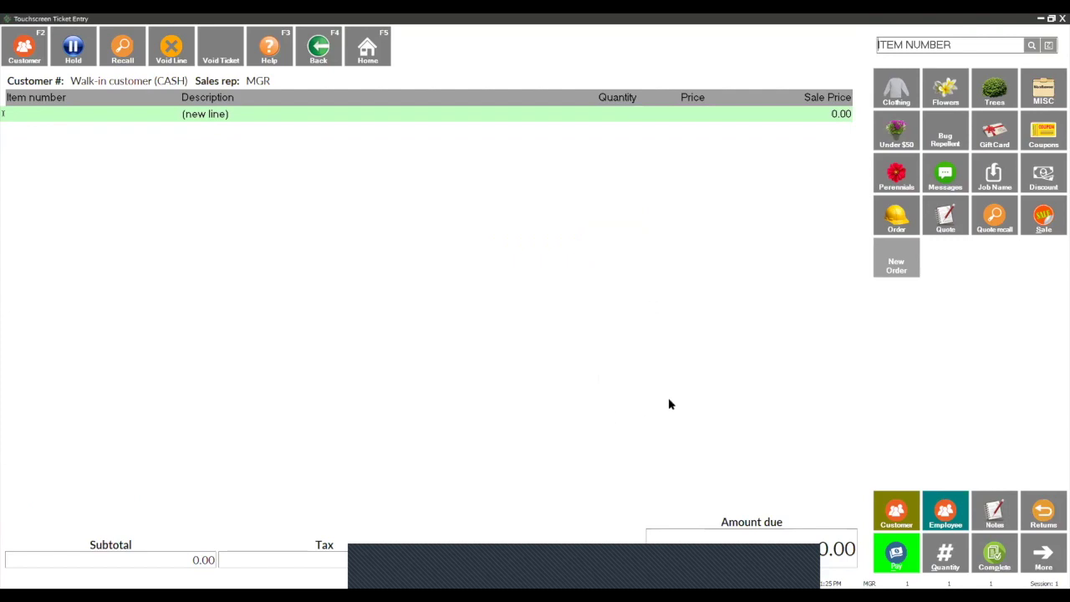
Step: Add items 1, 2 and 3: Hydrangea, Gardening Apron and Bug Repellent
{"action": "type", "text": "1"}
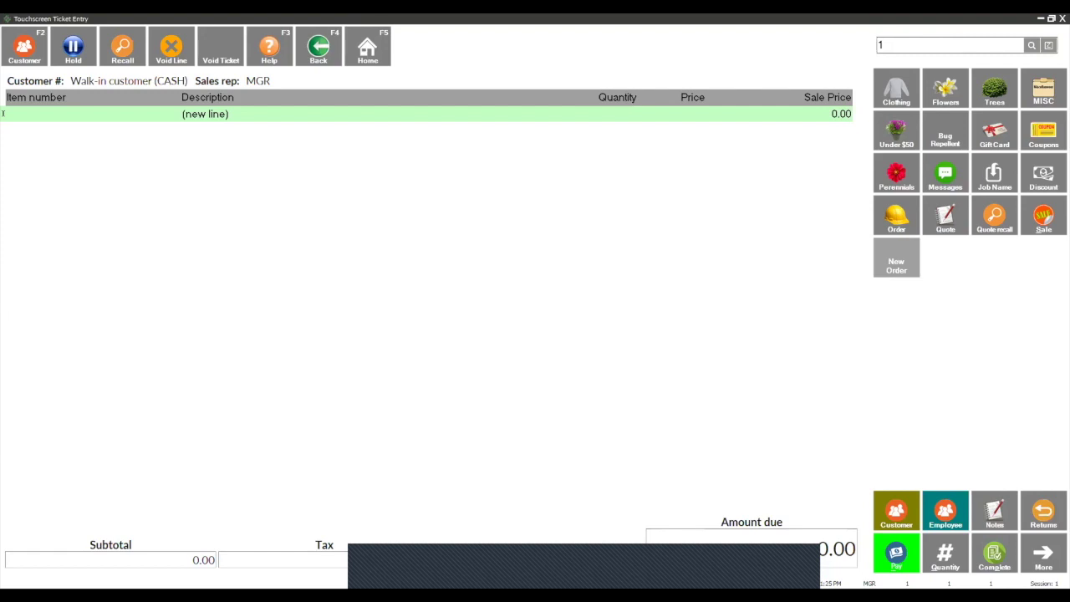
{"action": "key", "text": "Return"}
{"action": "type", "text": "2"}
{"action": "key", "text": "Return"}
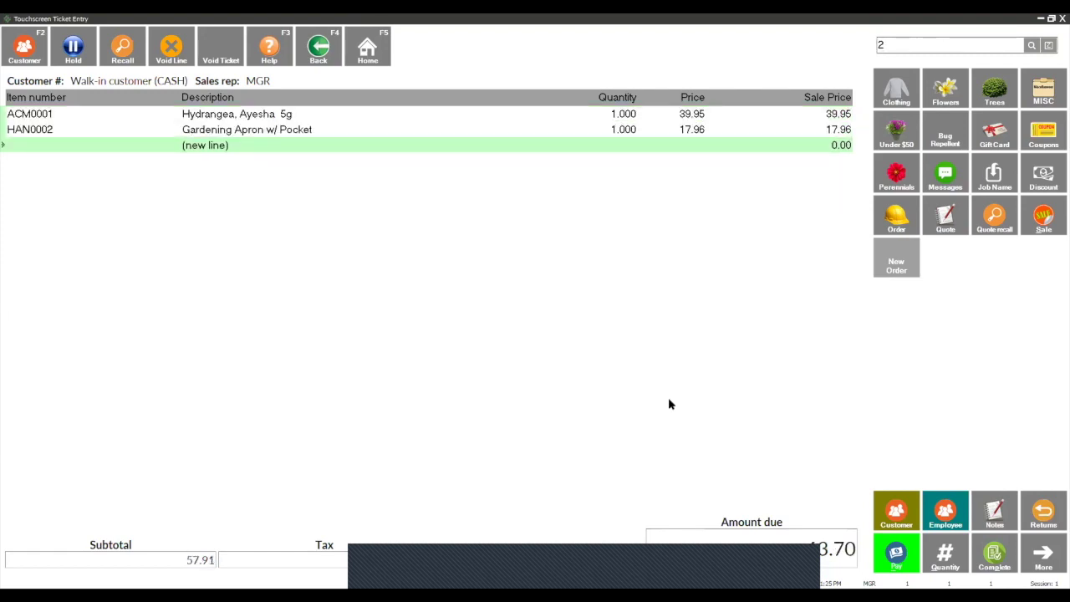
{"action": "type", "text": "3"}
{"action": "key", "text": "Return"}
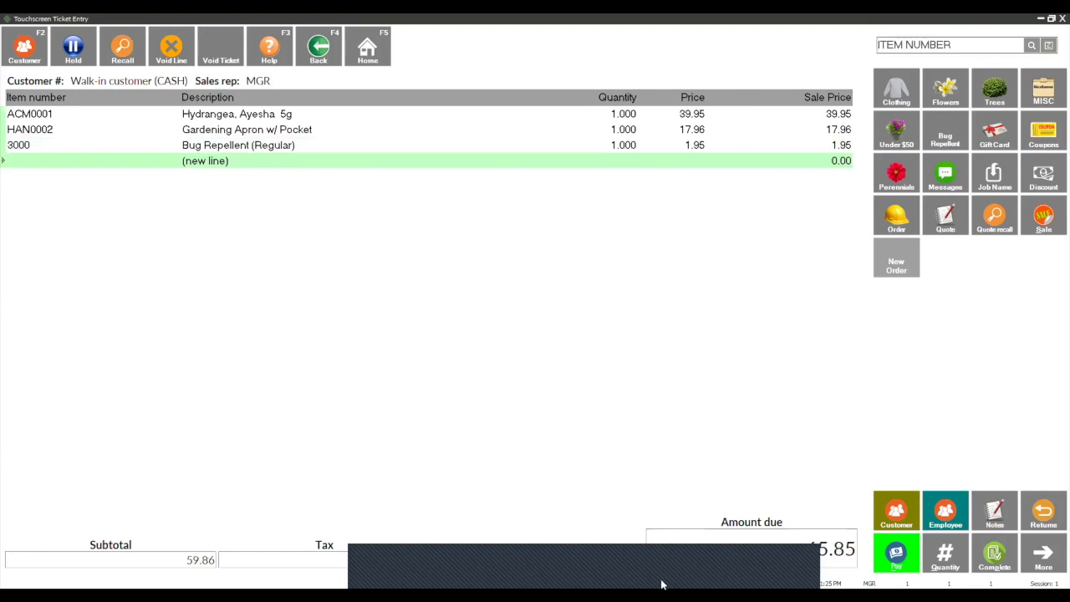
Step: Assign a customer to the ticket and pay the 65.85 balance in cash
{"action": "left_click", "coordinate": [900, 512]}
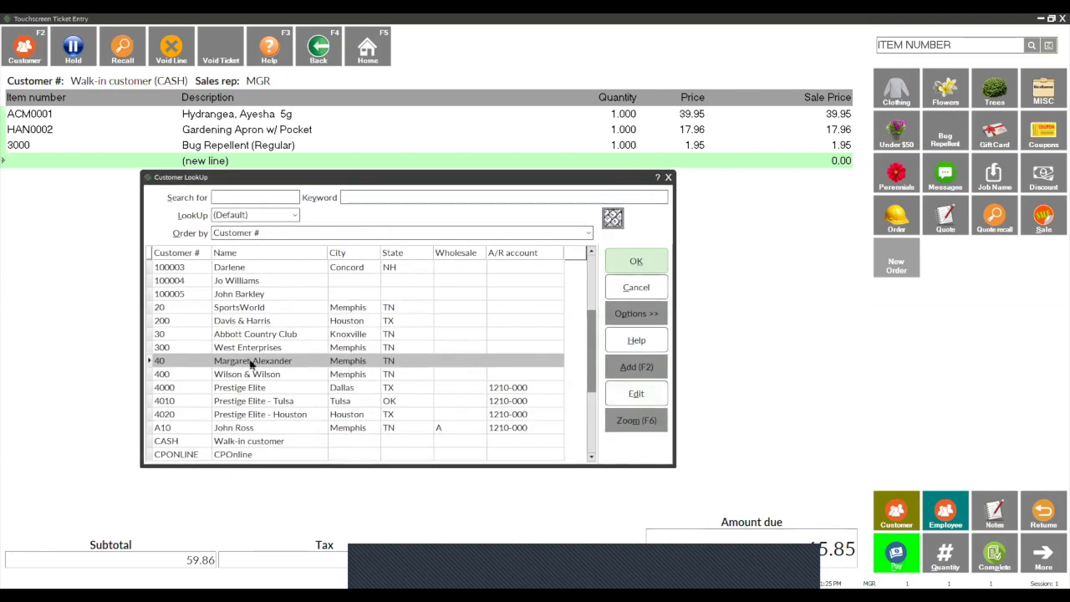
{"action": "left_click", "coordinate": [273, 294]}
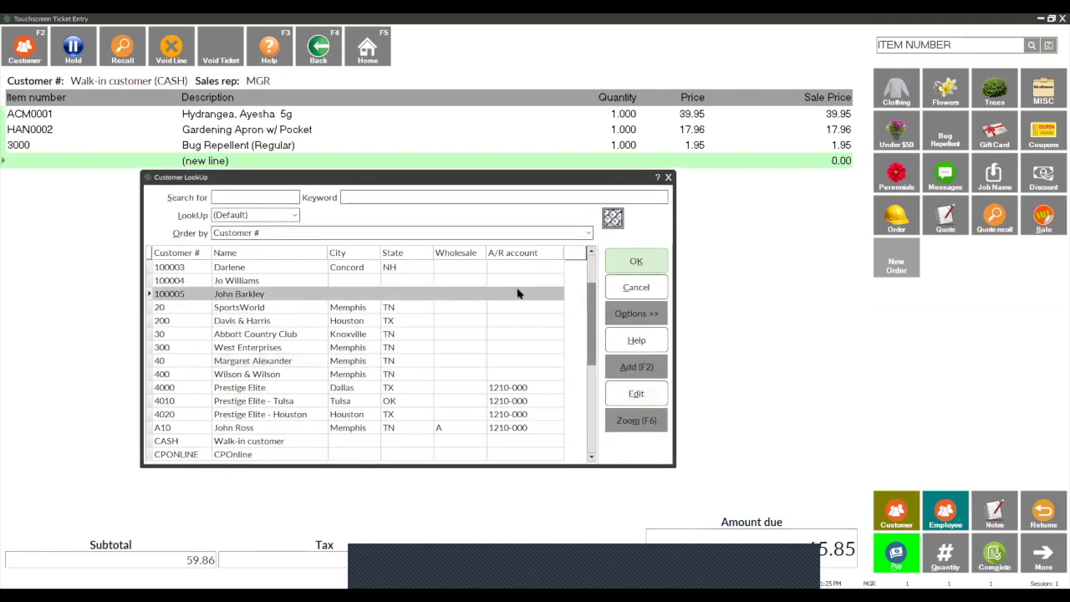
{"action": "left_click", "coordinate": [639, 264]}
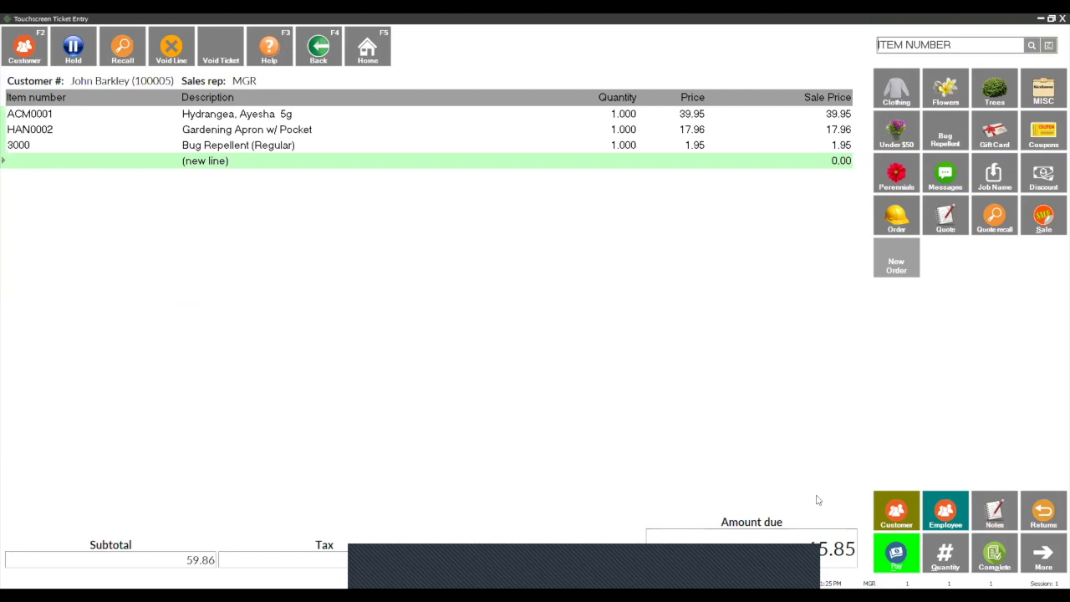
{"action": "left_click", "coordinate": [907, 553]}
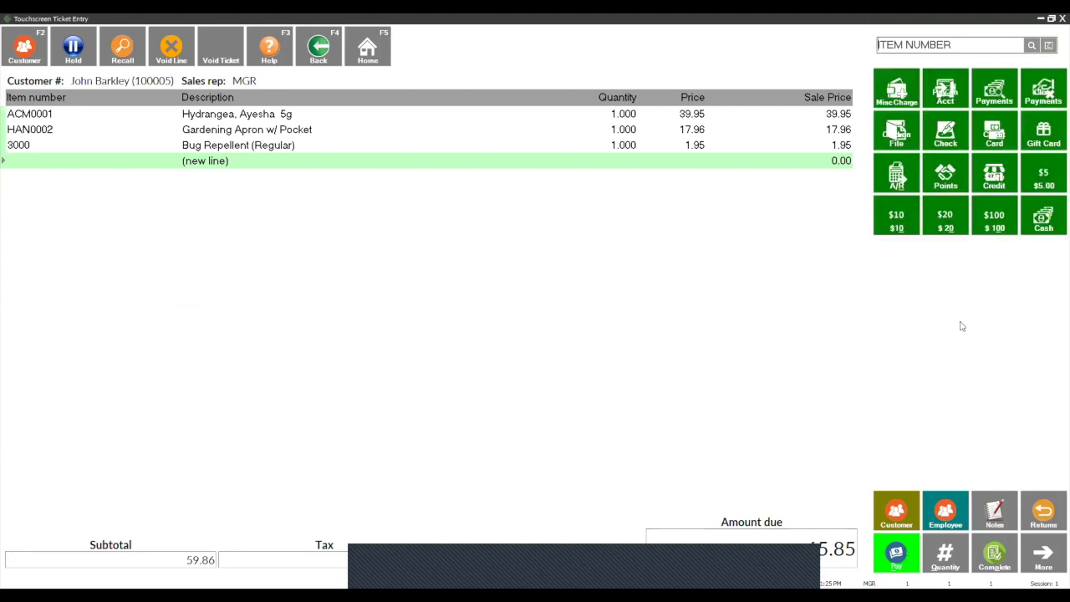
{"action": "left_click", "coordinate": [1037, 209]}
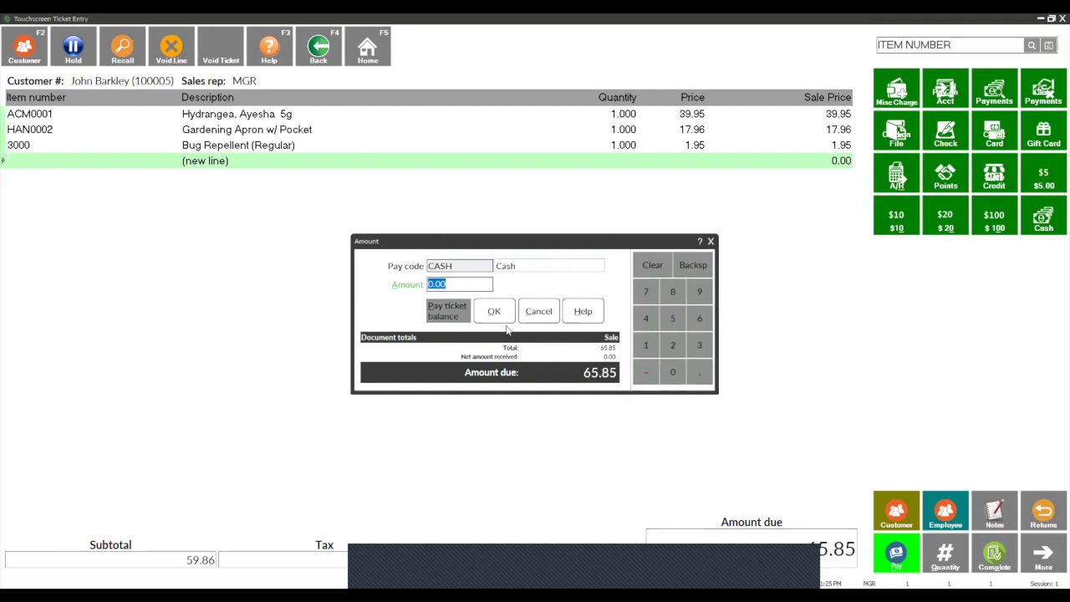
{"action": "left_click", "coordinate": [444, 310]}
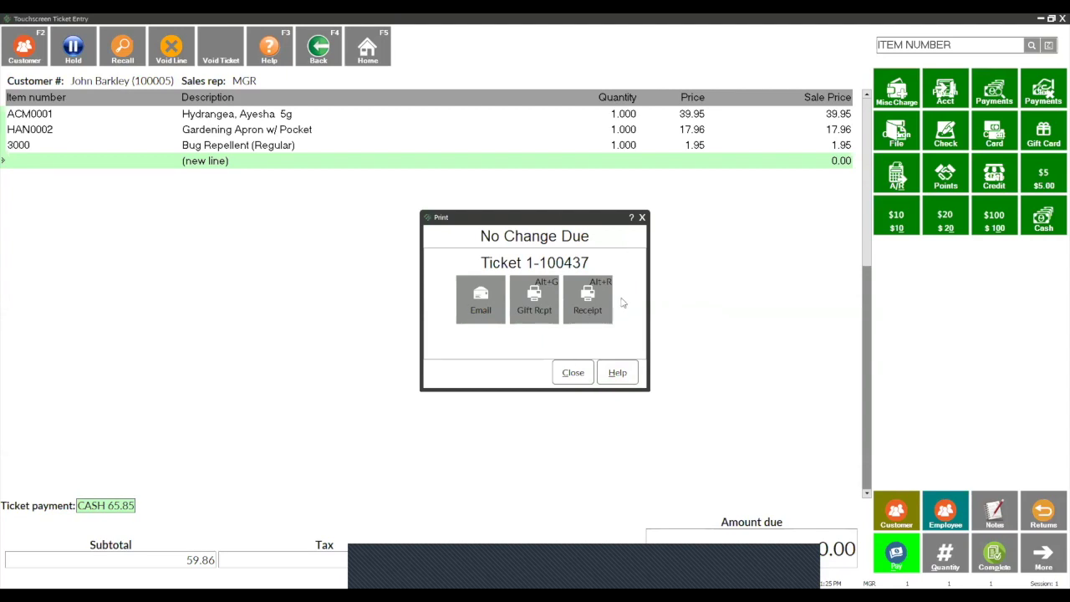
{"action": "left_click", "coordinate": [483, 303]}
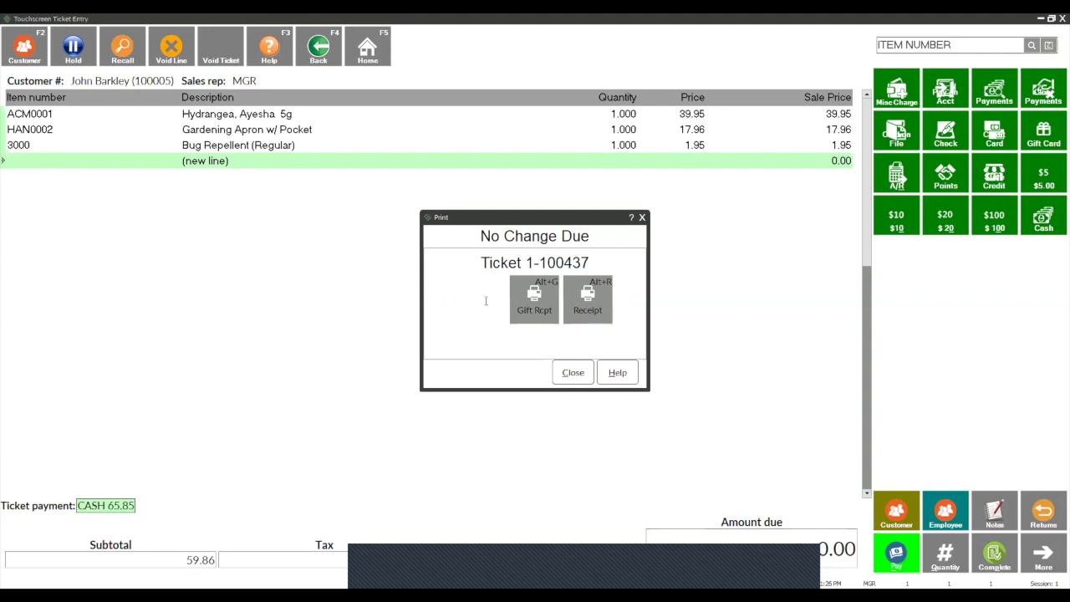
{"action": "left_click_drag", "start_coordinate": [566, 287], "coordinate": [498, 287]}
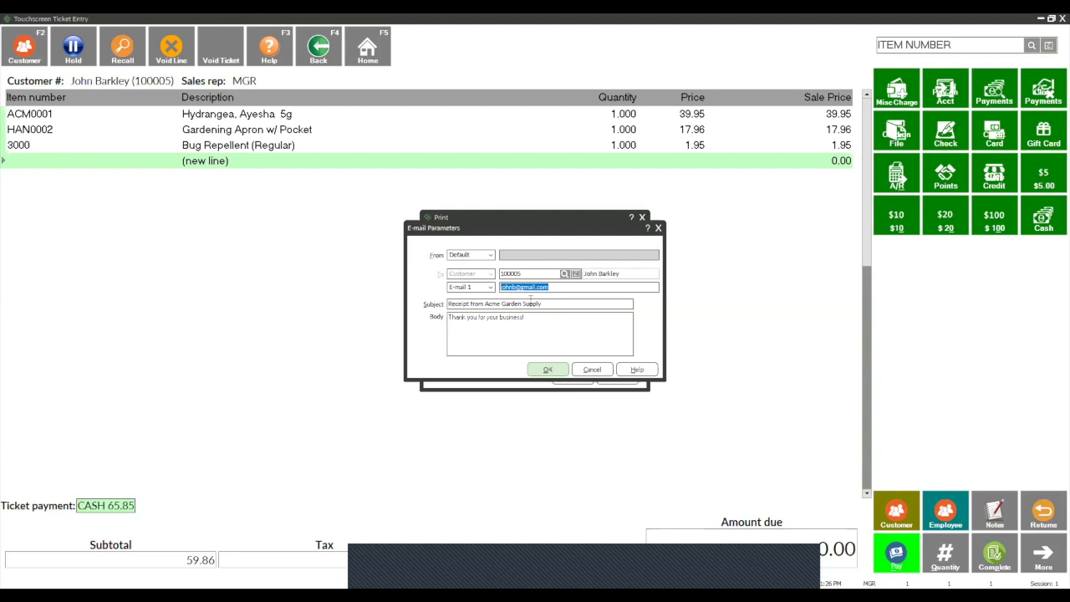
{"action": "left_click_drag", "start_coordinate": [555, 287], "coordinate": [523, 287]}
{"action": "type", "text": "yahoo.com"}
{"action": "left_click", "coordinate": [556, 373]}
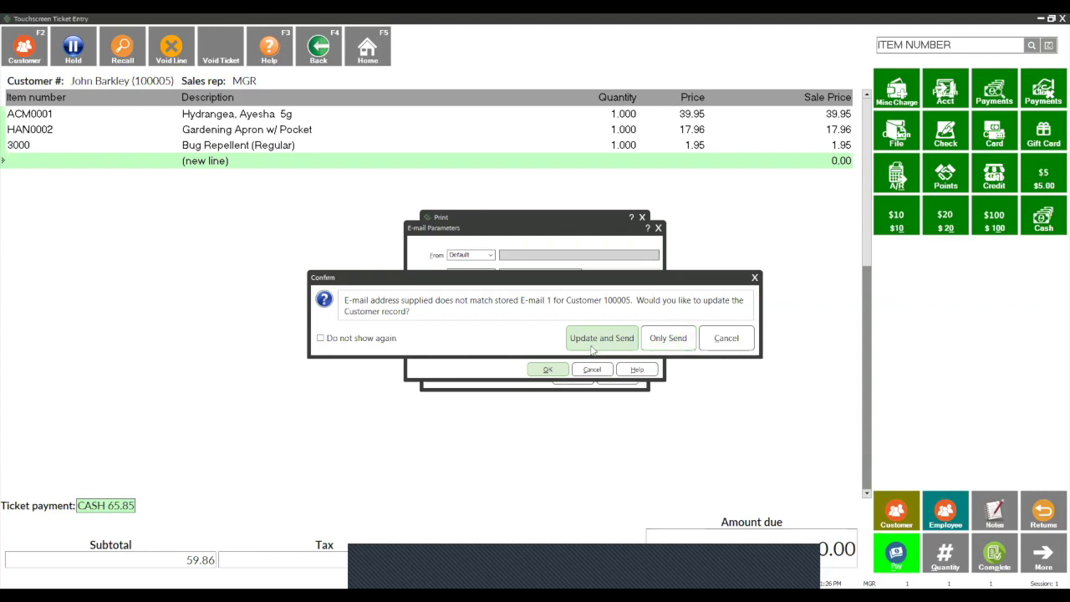
{"action": "left_click", "coordinate": [724, 339]}
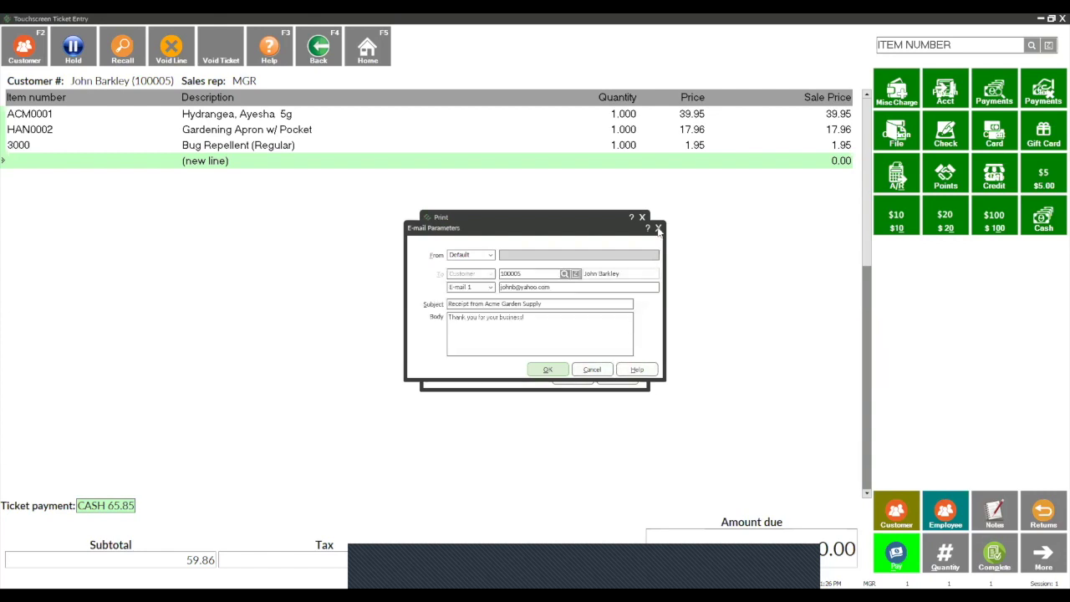
{"action": "left_click", "coordinate": [658, 228]}
Step: Close the Print dialog and go to Setup › Point of Sale
{"action": "left_click", "coordinate": [643, 218]}
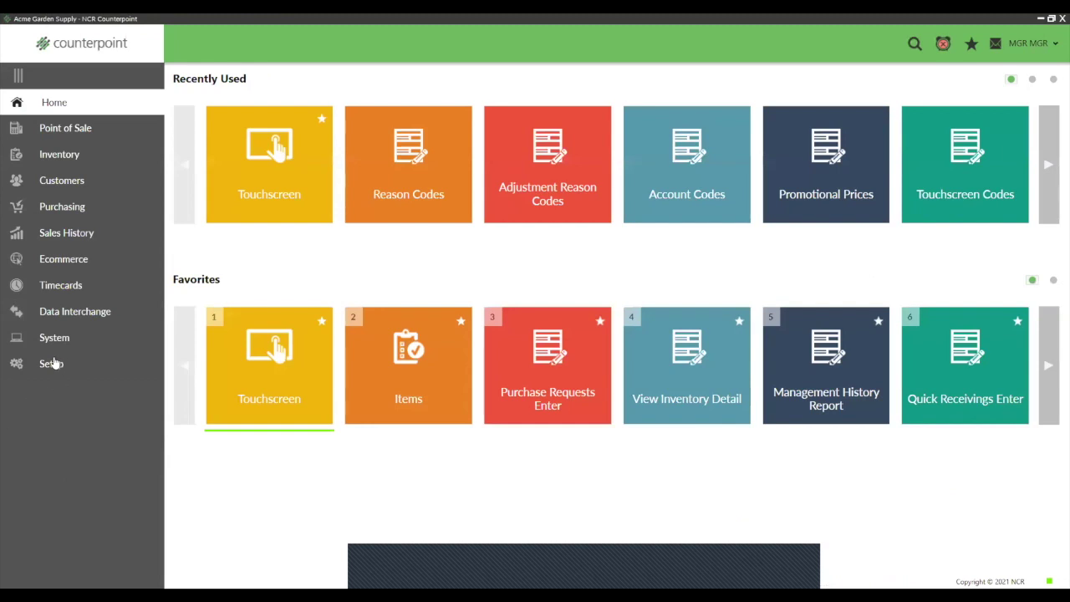
{"action": "left_click", "coordinate": [53, 364]}
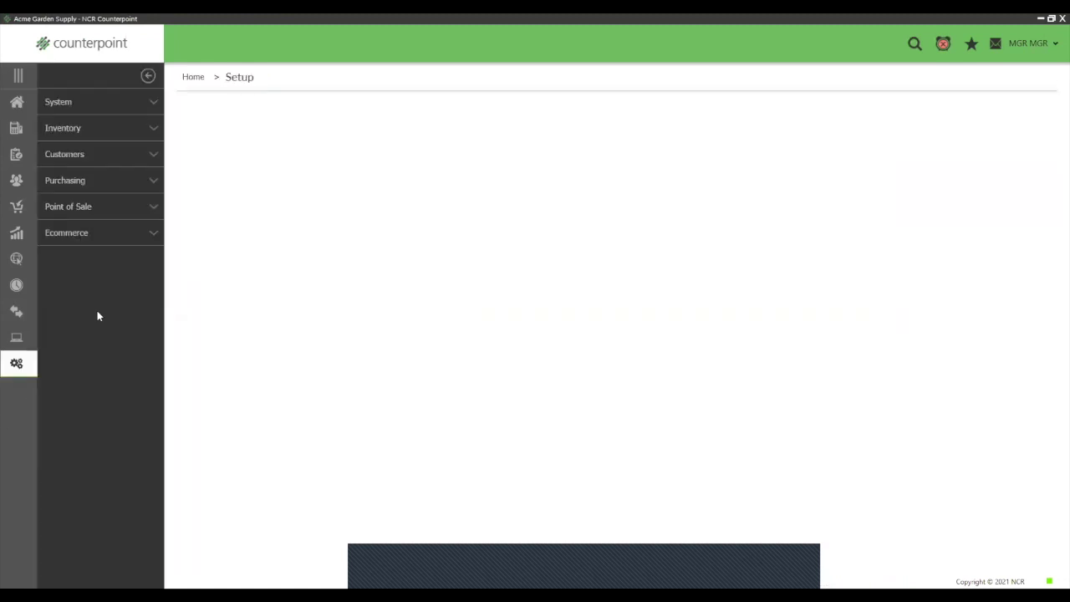
{"action": "left_click", "coordinate": [81, 210]}
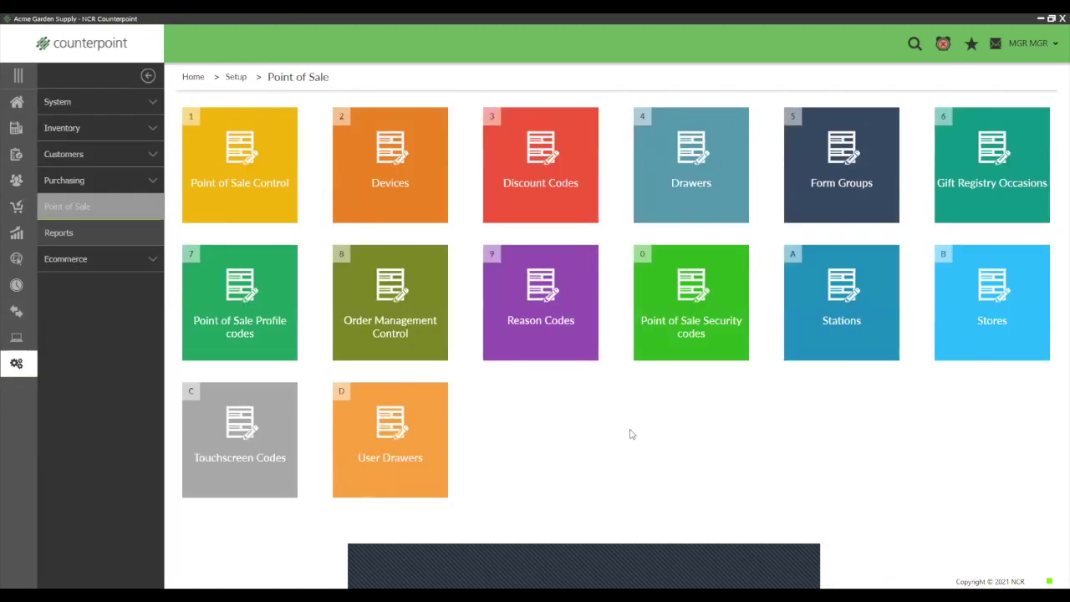
Step: Open Form Groups and load the EMAIL form group from the form group lookup
{"action": "left_click", "coordinate": [857, 206]}
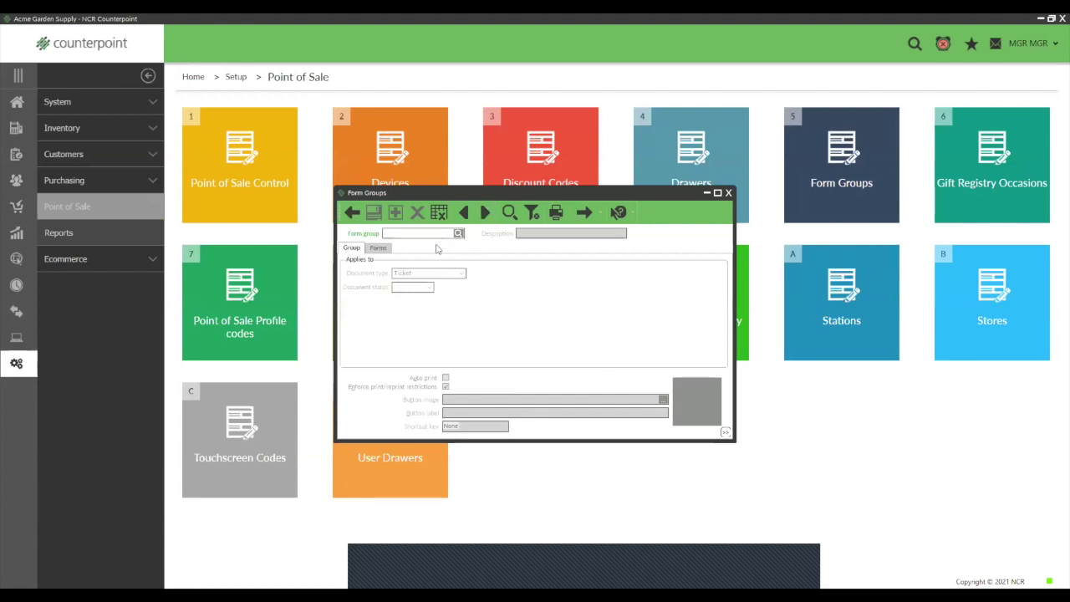
{"action": "type", "text": "EMA"}
{"action": "key", "text": "BackSpace"}
{"action": "key", "text": "BackSpace"}
{"action": "left_click", "coordinate": [458, 233]}
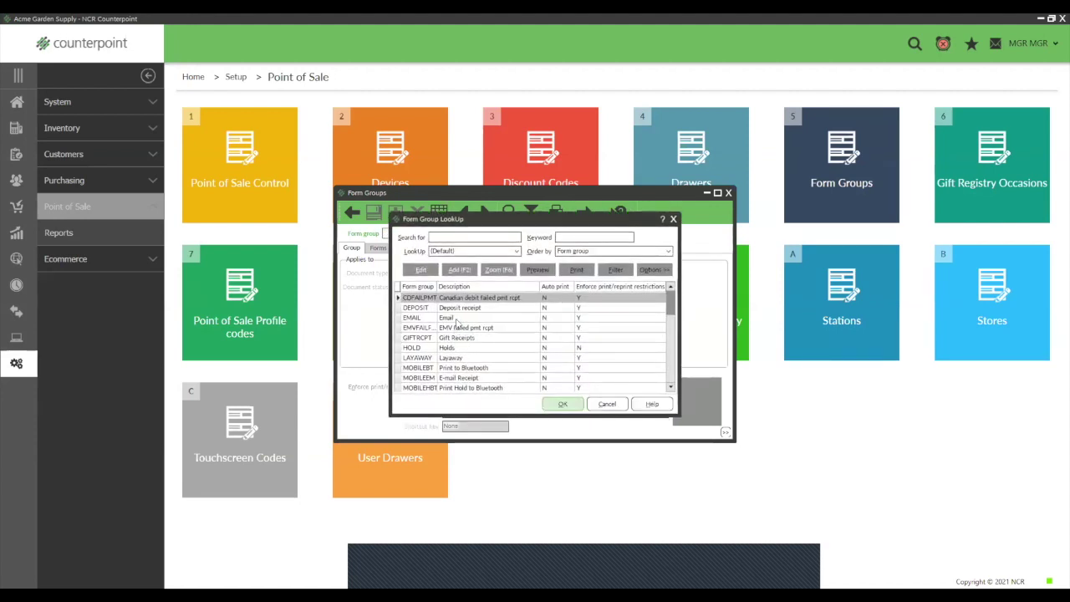
{"action": "left_click", "coordinate": [456, 310]}
{"action": "left_click", "coordinate": [456, 318]}
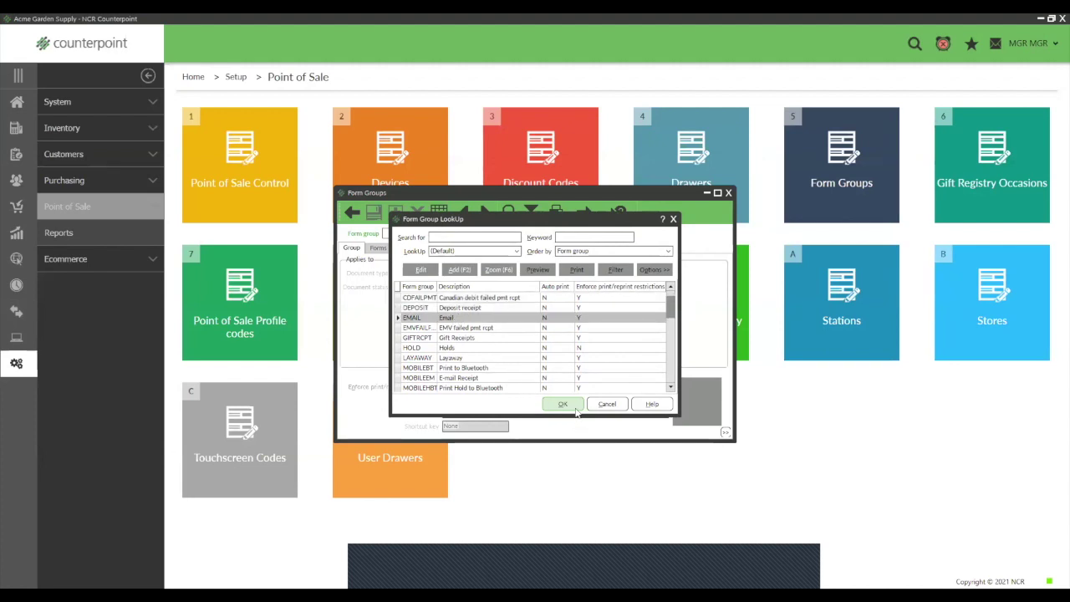
{"action": "left_click", "coordinate": [576, 409]}
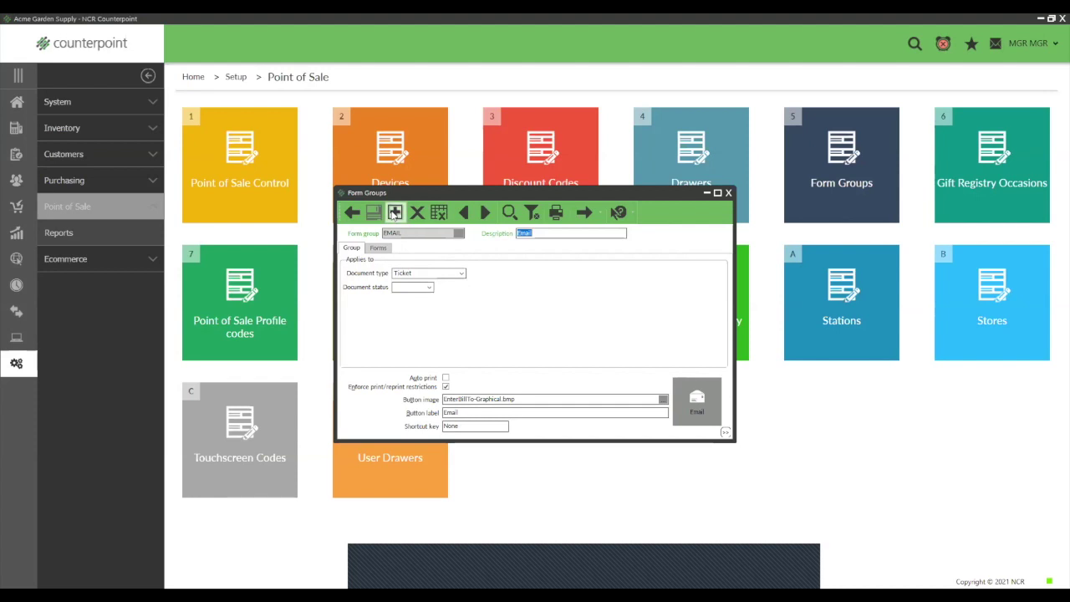
Step: Check EMAIL's Ticket document type, EnterBillTo-Graphical.bmp image and Email label, then view its forms
{"action": "double_click", "coordinate": [398, 234]}
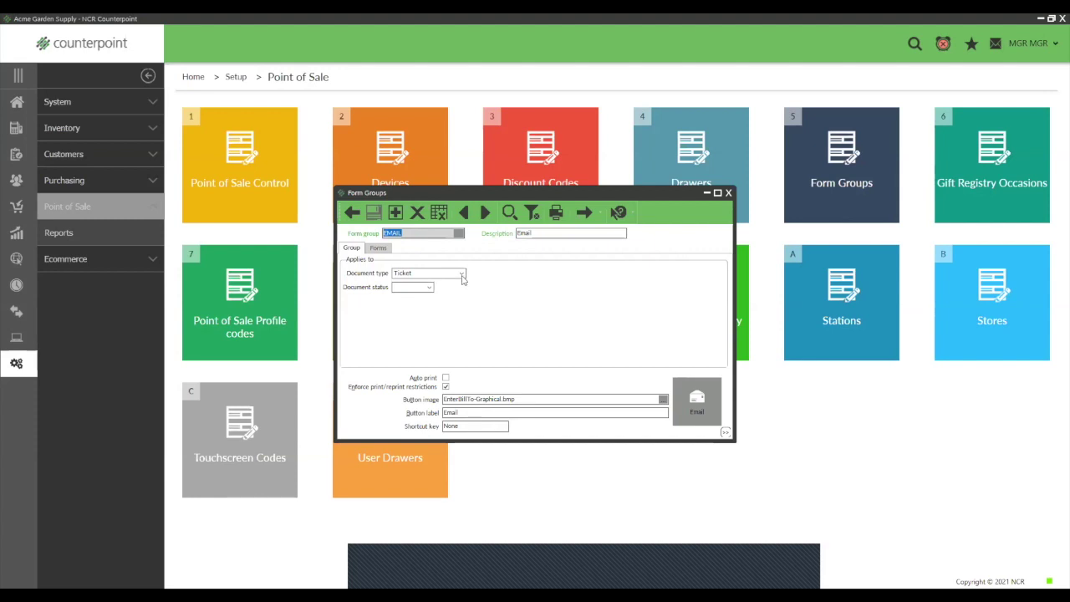
{"action": "left_click", "coordinate": [462, 276]}
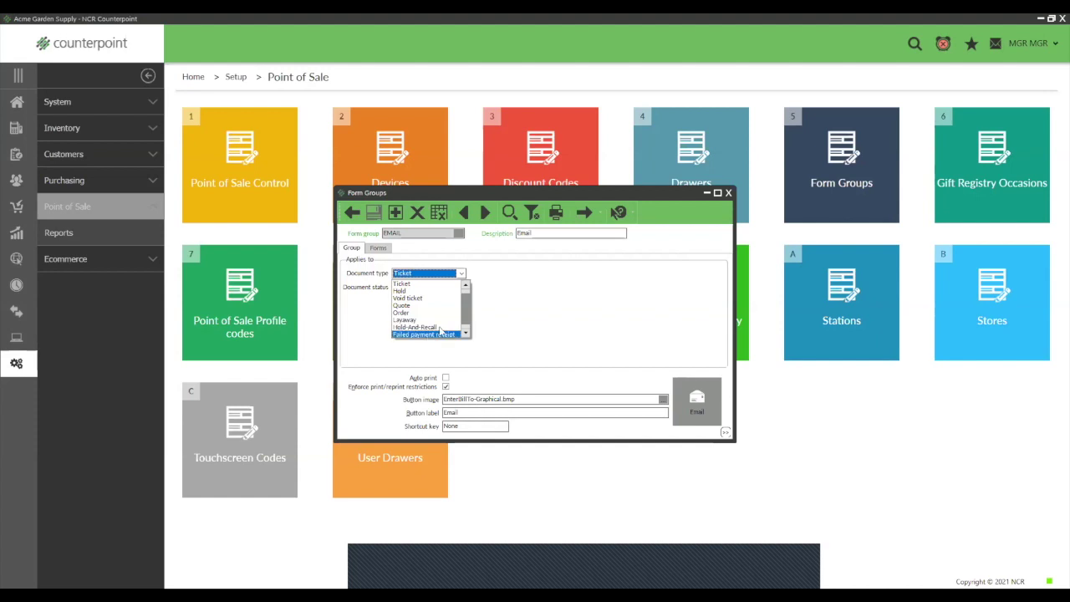
{"action": "left_click", "coordinate": [515, 295]}
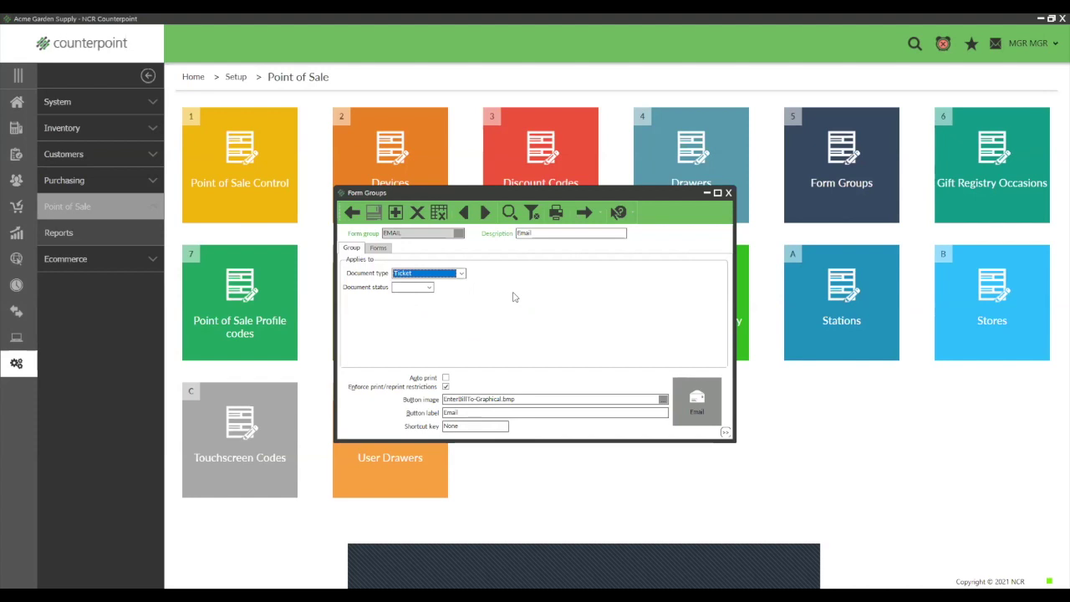
{"action": "left_click_drag", "start_coordinate": [527, 399], "coordinate": [443, 400]}
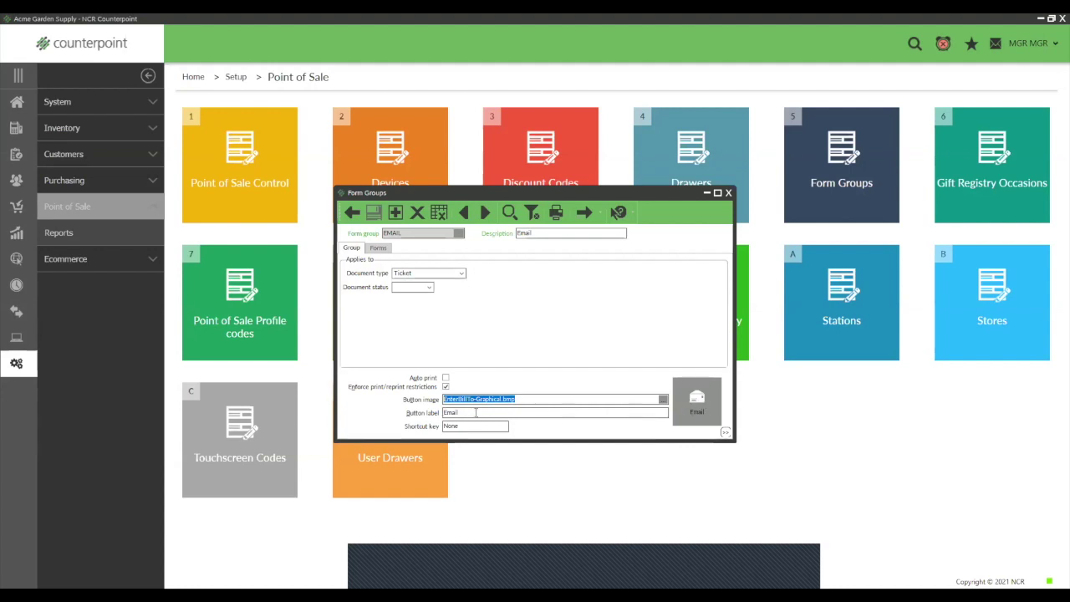
{"action": "key", "text": "Tab"}
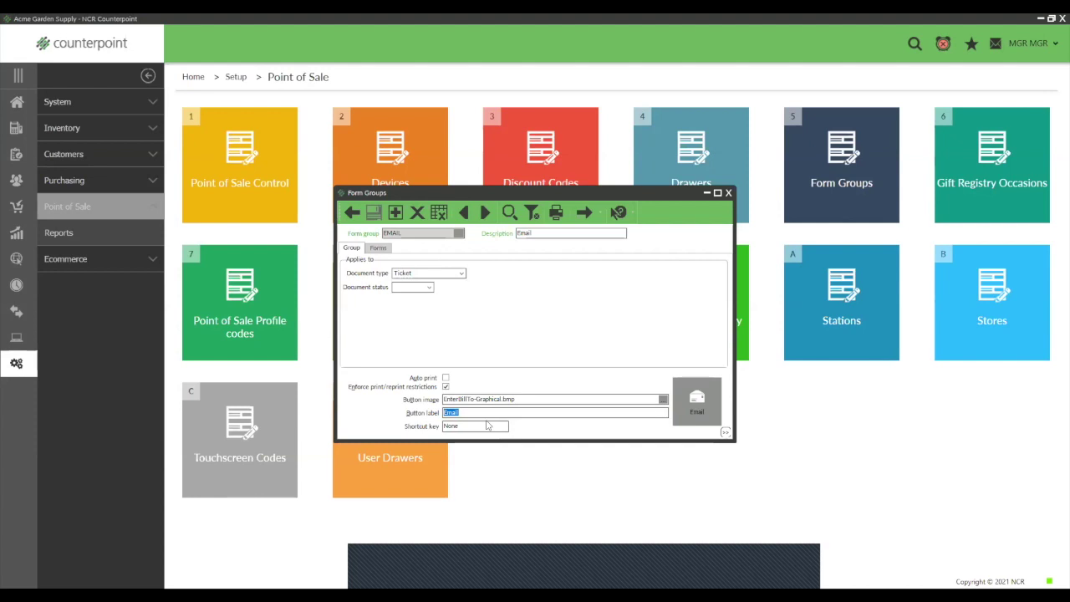
{"action": "left_click", "coordinate": [378, 250]}
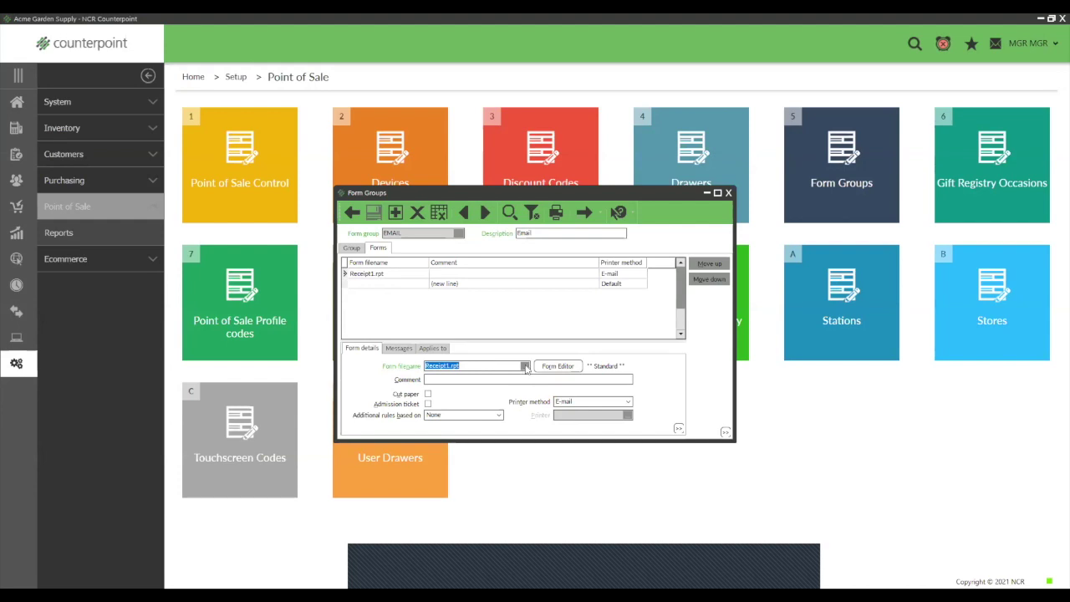
Step: Cancel browsing for a different form file and close the EMAIL Form Groups window
{"action": "left_click", "coordinate": [525, 367]}
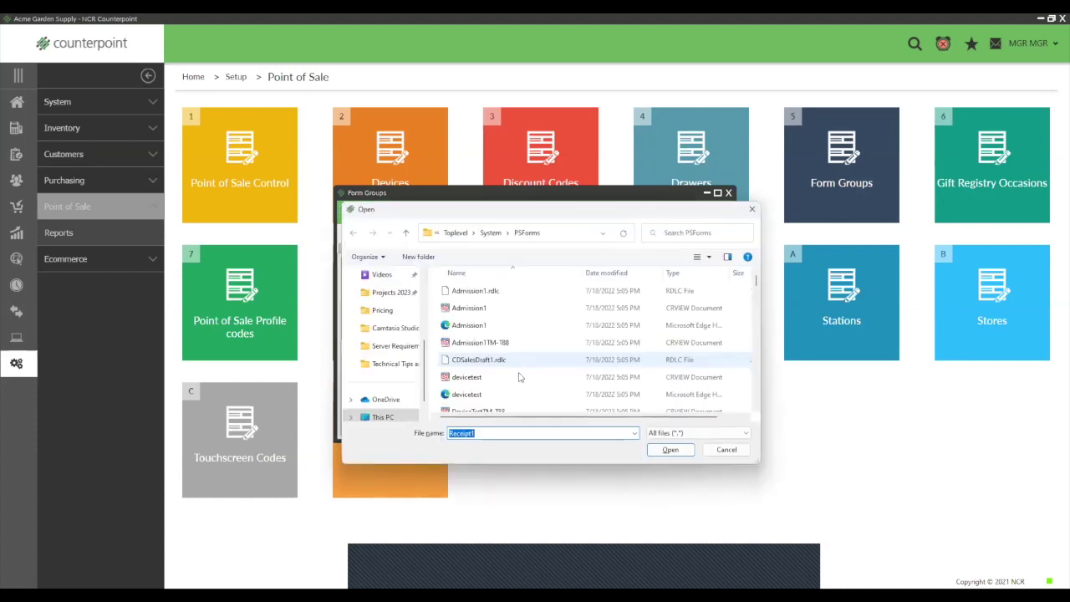
{"action": "left_click", "coordinate": [725, 451]}
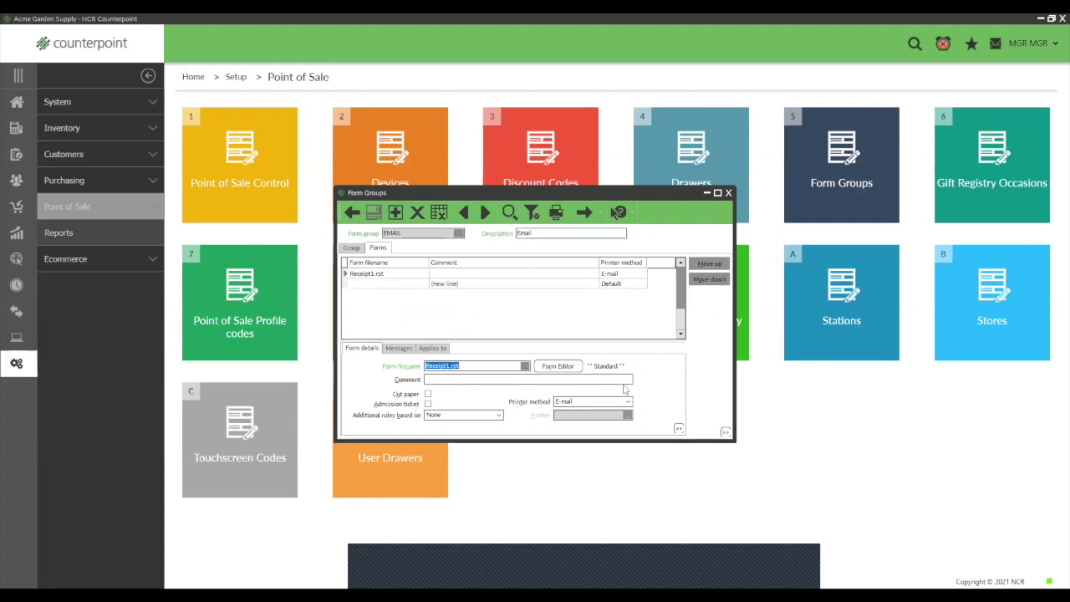
{"action": "left_click", "coordinate": [729, 194]}
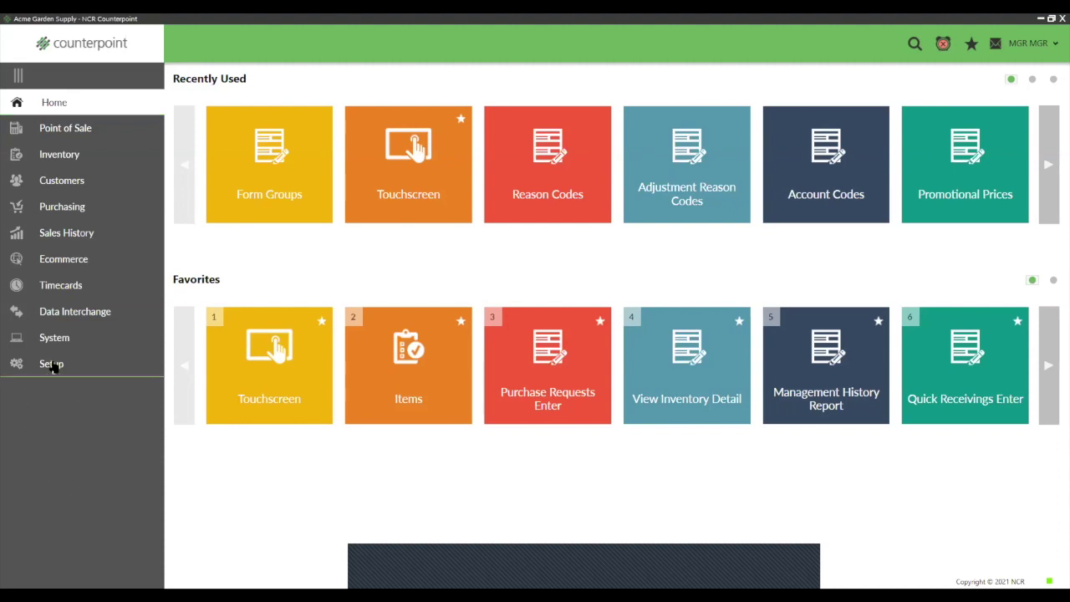
Step: Go to the Setup area and open its System pages
{"action": "left_click", "coordinate": [53, 365]}
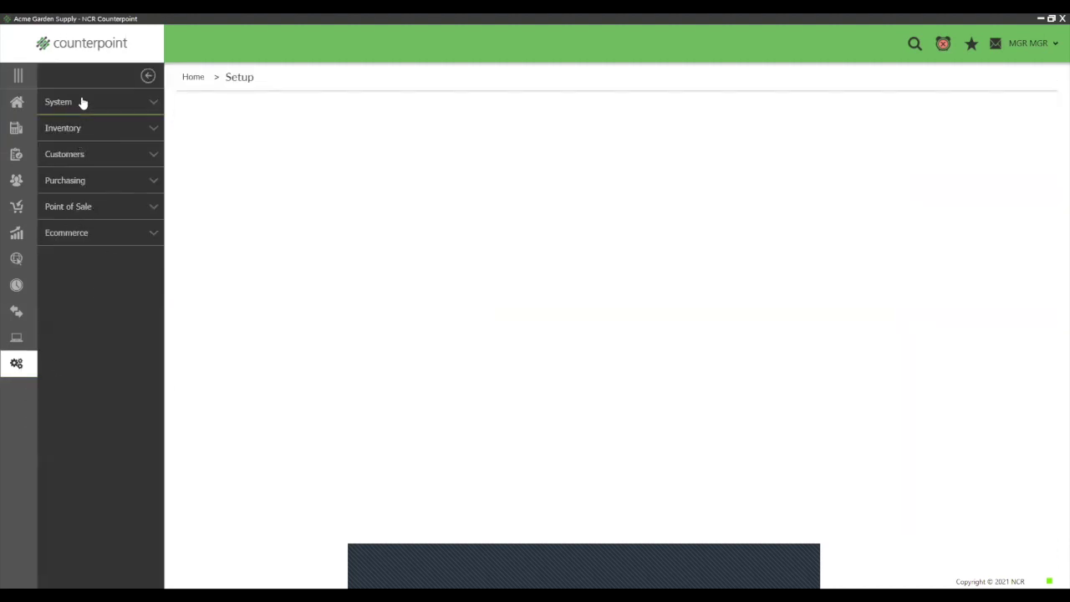
{"action": "left_click", "coordinate": [82, 102]}
Step: Open Menu Codes, move to the MGR (Manager) record and launch its Menu Editor
{"action": "left_click", "coordinate": [386, 444]}
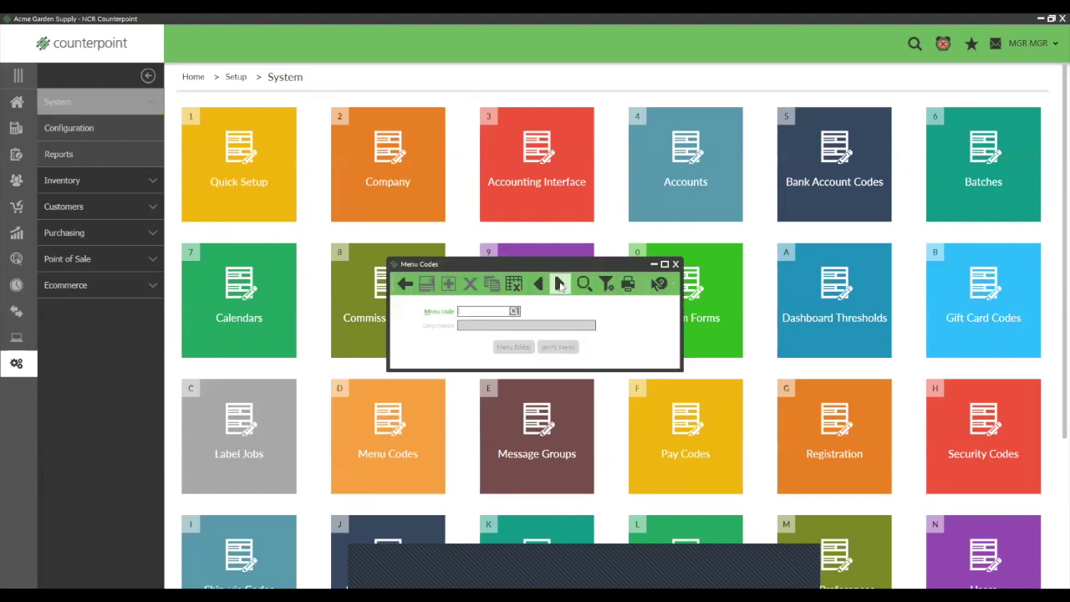
{"action": "left_click", "coordinate": [560, 285]}
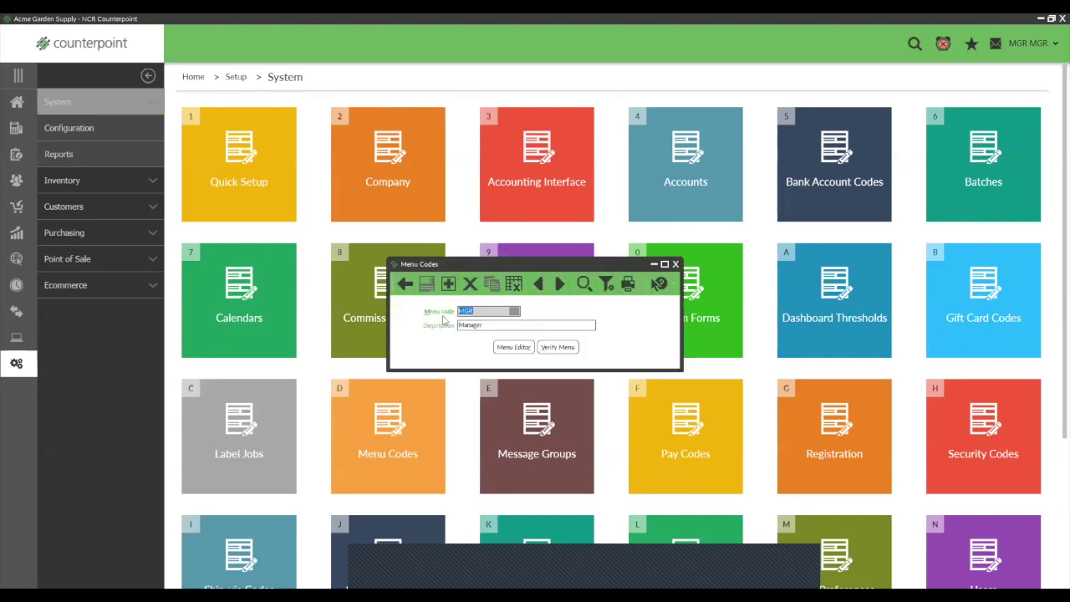
{"action": "left_click_drag", "start_coordinate": [489, 325], "coordinate": [444, 333]}
{"action": "left_click", "coordinate": [514, 347]}
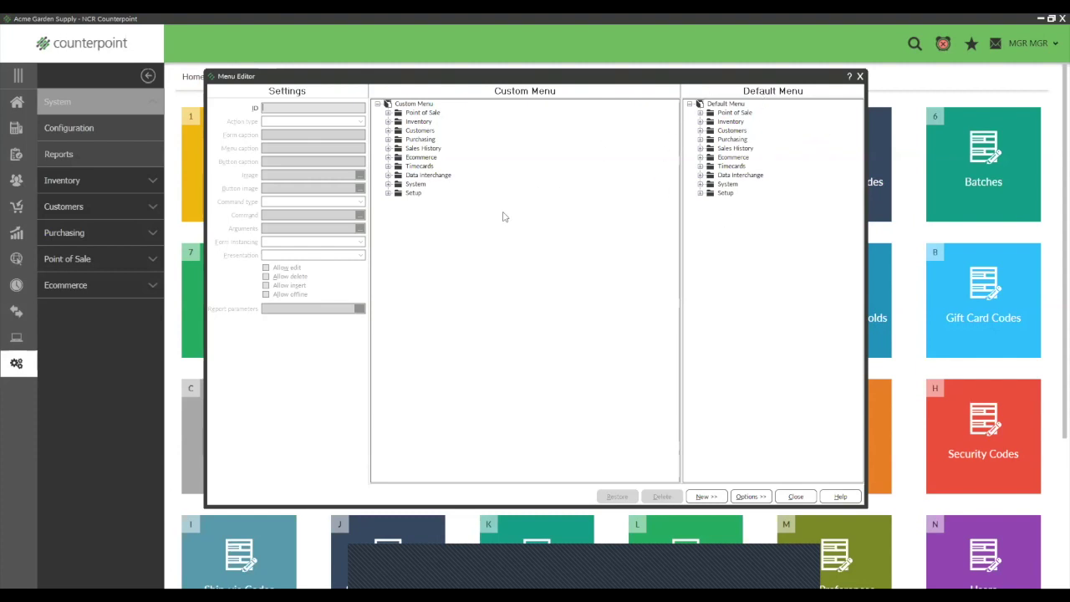
Step: Look at the custom menu's Timecards folder and its add options without changing anything
{"action": "left_click", "coordinate": [388, 166]}
{"action": "left_click", "coordinate": [388, 166]}
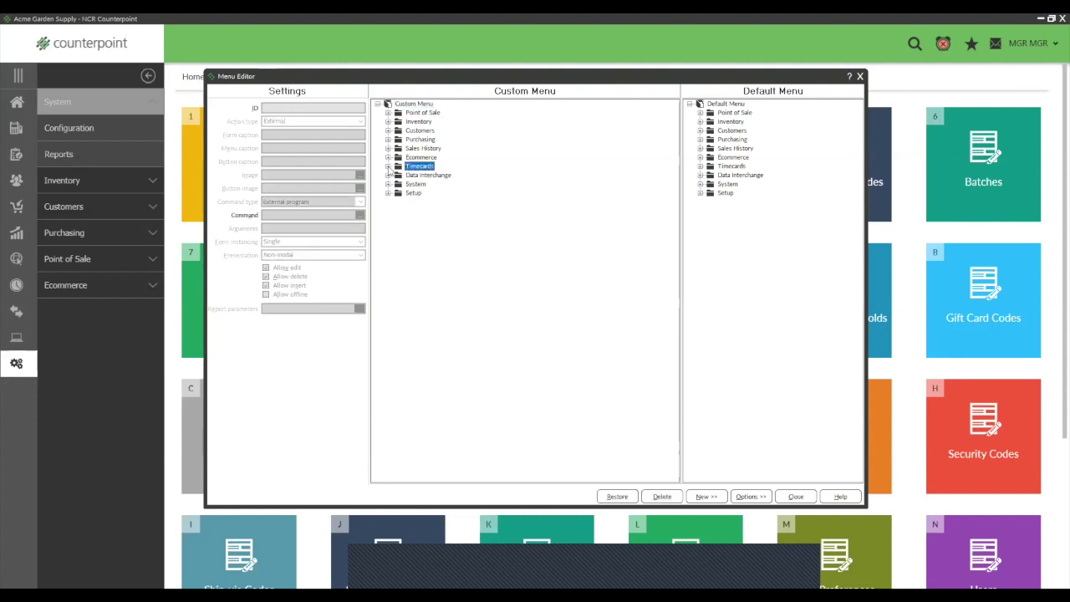
{"action": "right_click", "coordinate": [388, 167]}
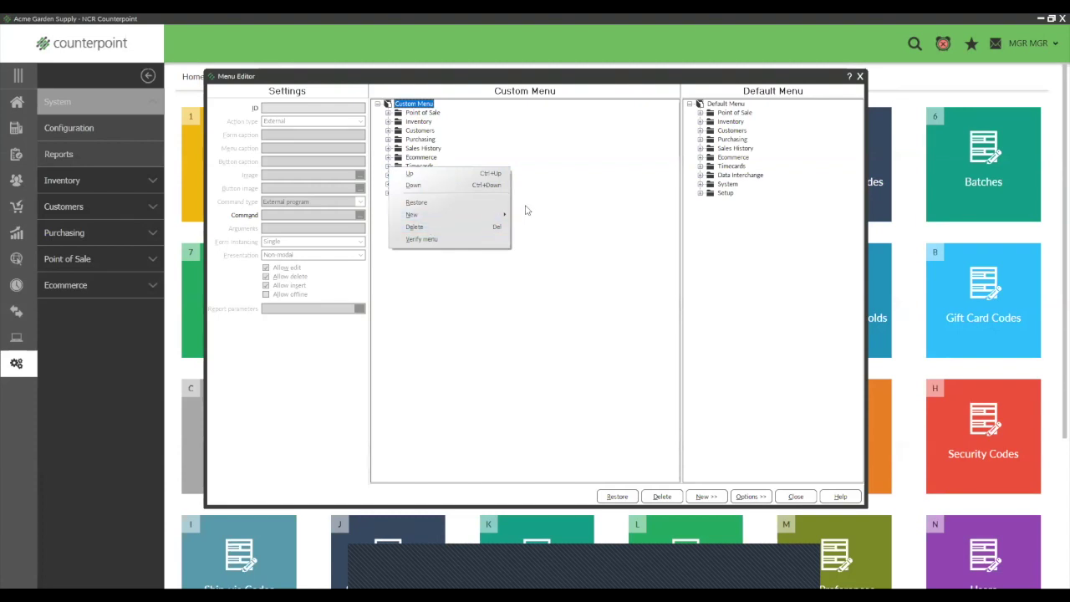
{"action": "mouse_move", "coordinate": [502, 215]}
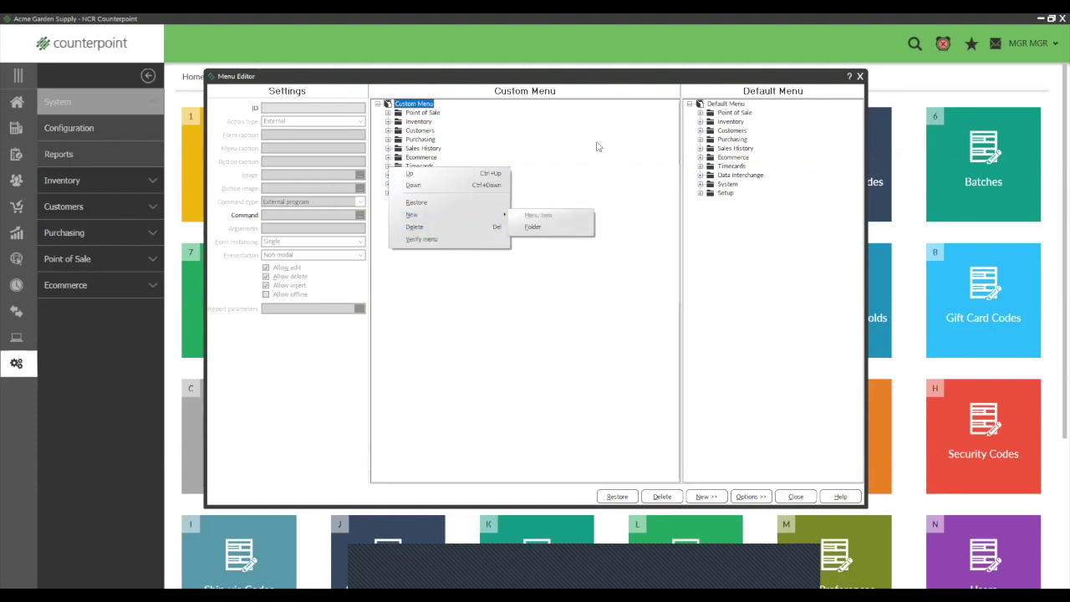
{"action": "left_click", "coordinate": [599, 146]}
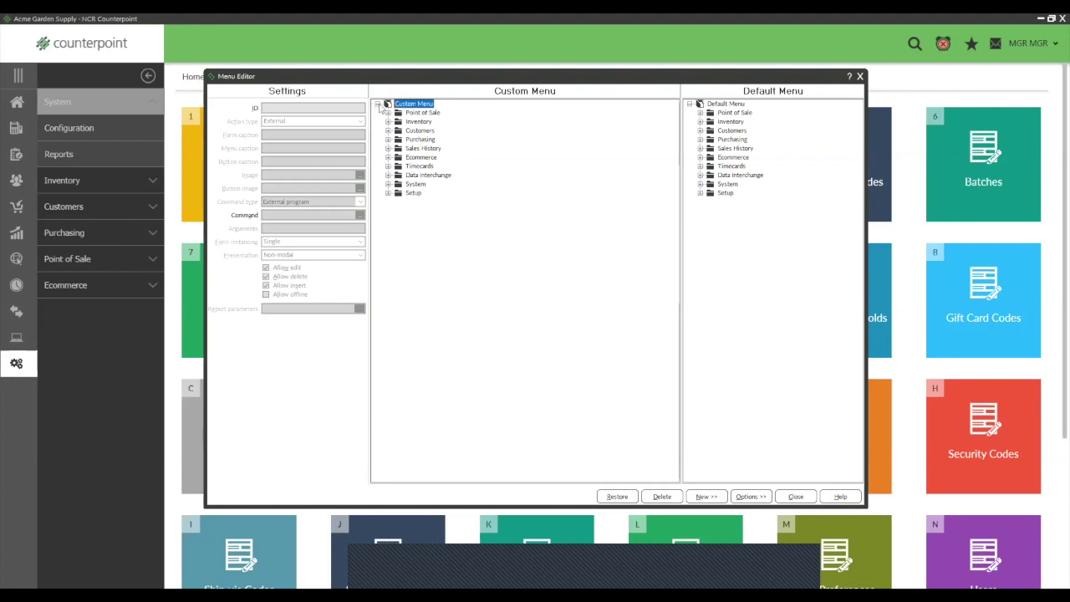
Step: Add a new folder to the Custom Menu root and name it 'Managers Report'
{"action": "right_click", "coordinate": [403, 109]}
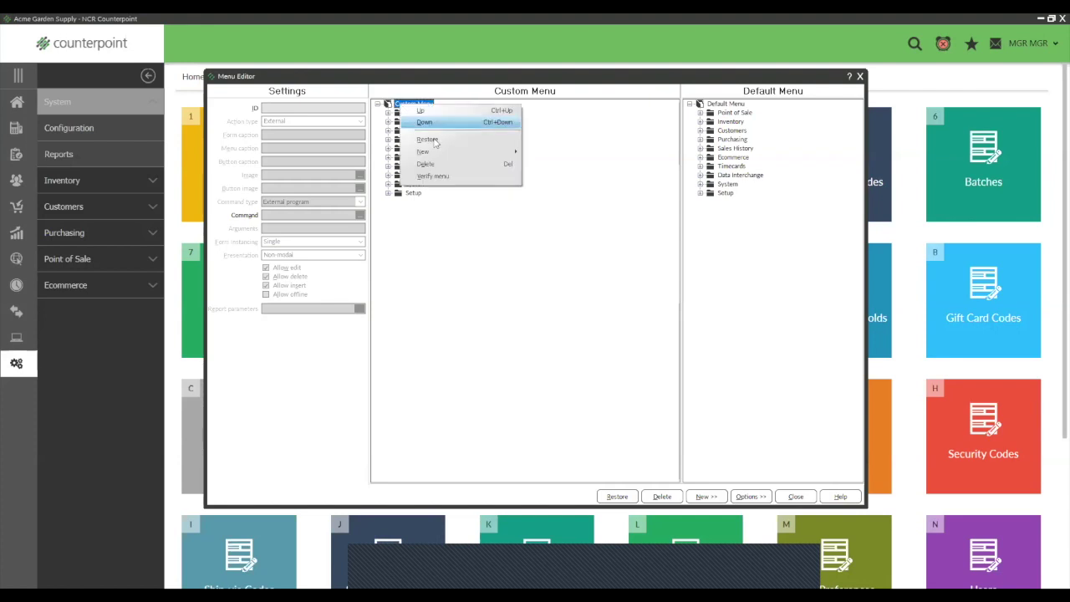
{"action": "mouse_move", "coordinate": [506, 153]}
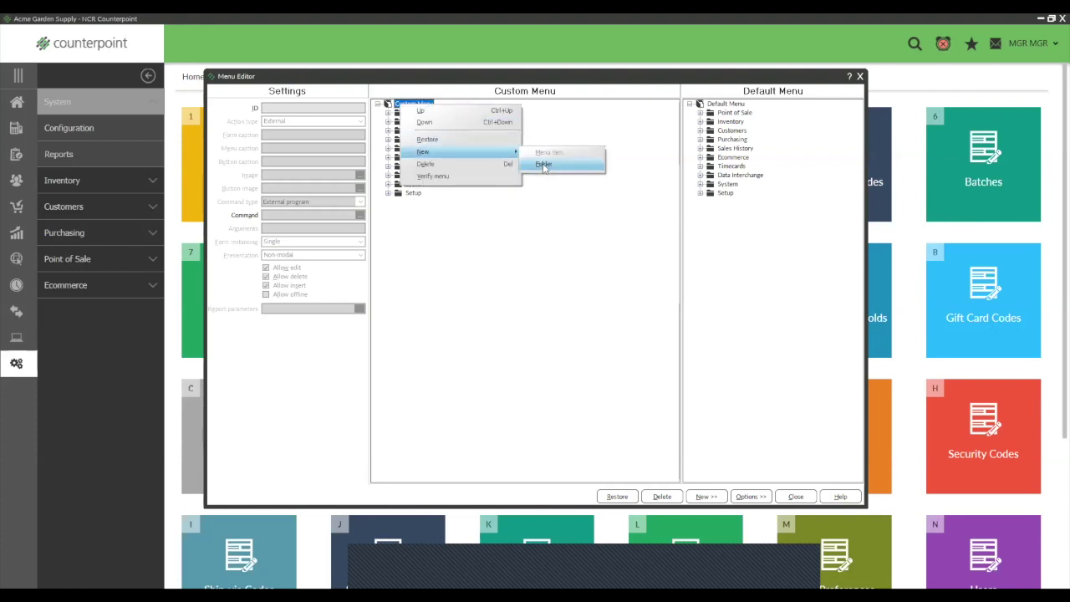
{"action": "left_click", "coordinate": [545, 168]}
{"action": "left_click", "coordinate": [422, 201]}
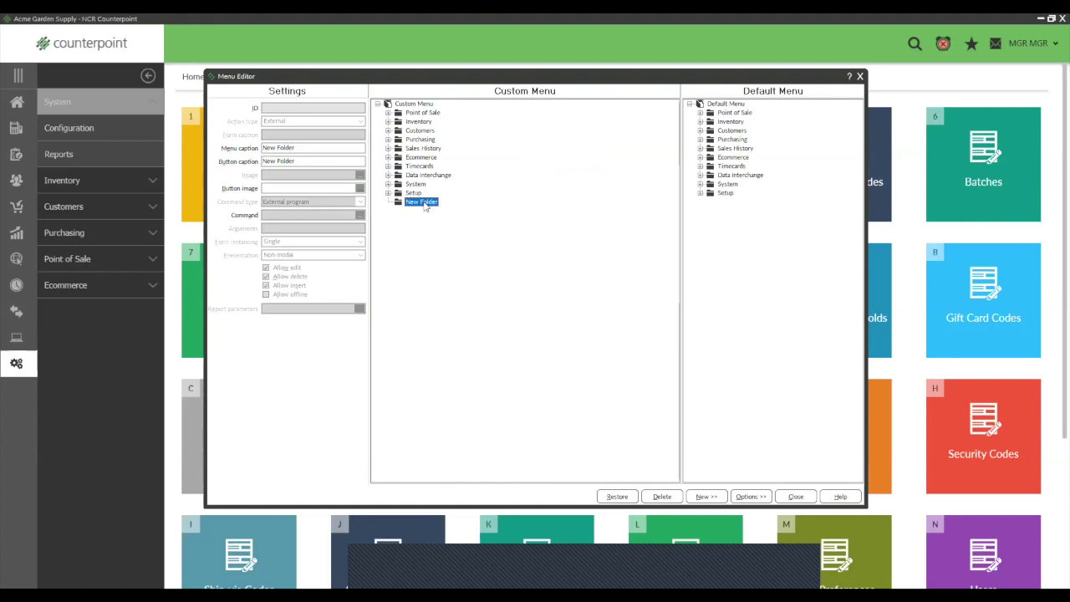
{"action": "type", "text": "Managers Report"}
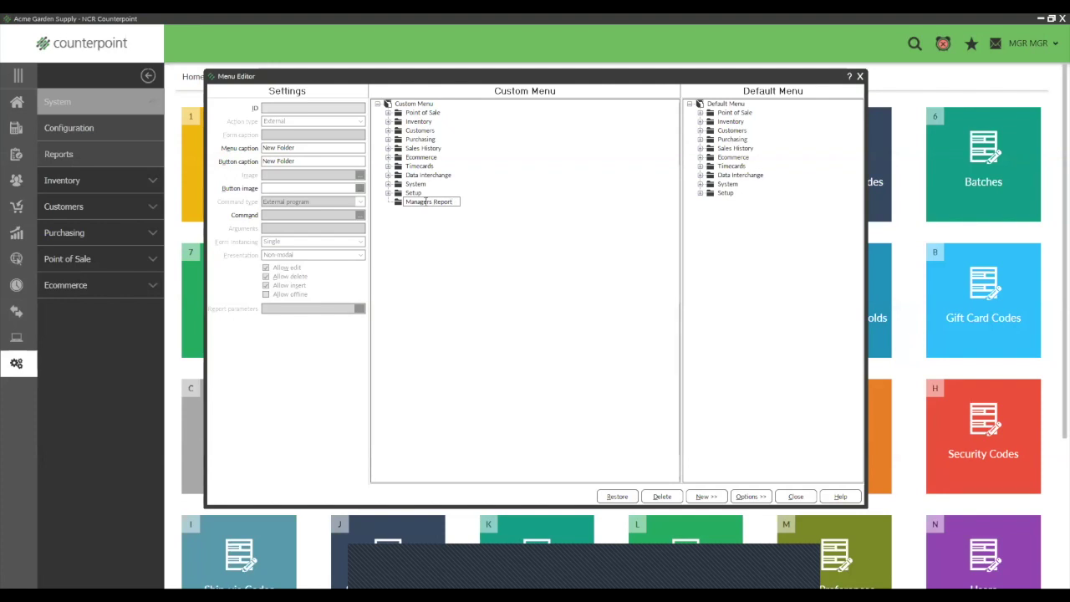
{"action": "left_click", "coordinate": [482, 248]}
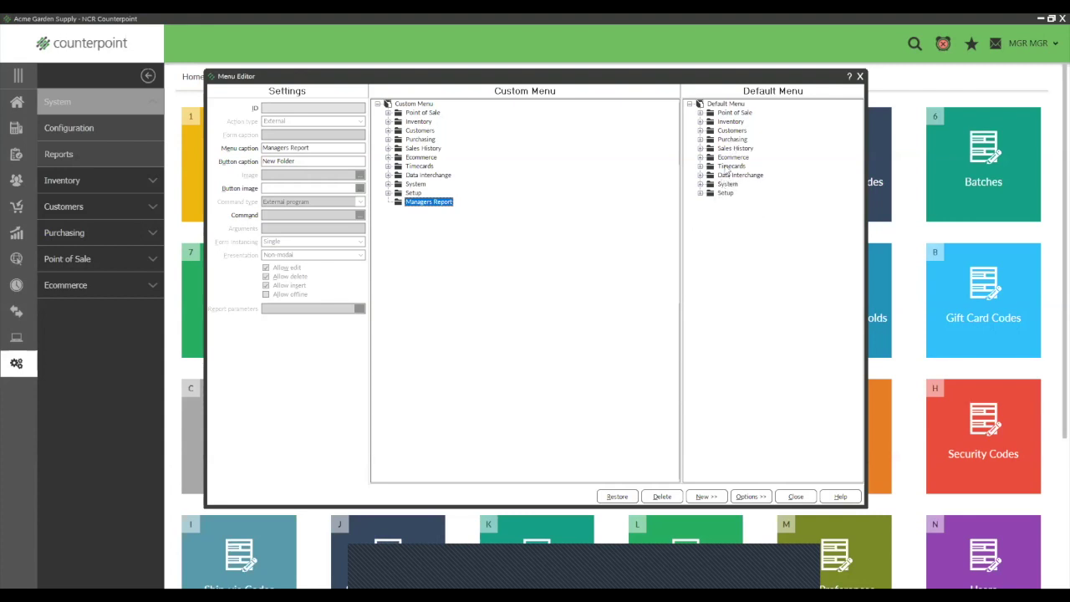
Step: Drag Commissions Due, Flash Sales and Sales Rep Productivity reports from Sales History into Managers Report
{"action": "left_click", "coordinate": [701, 148]}
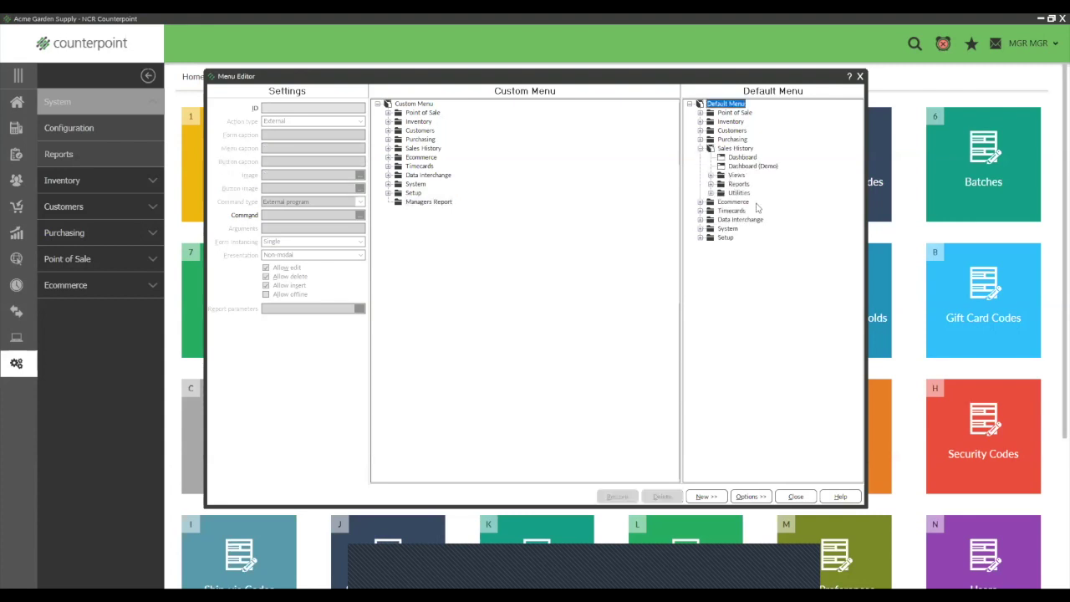
{"action": "left_click", "coordinate": [710, 185]}
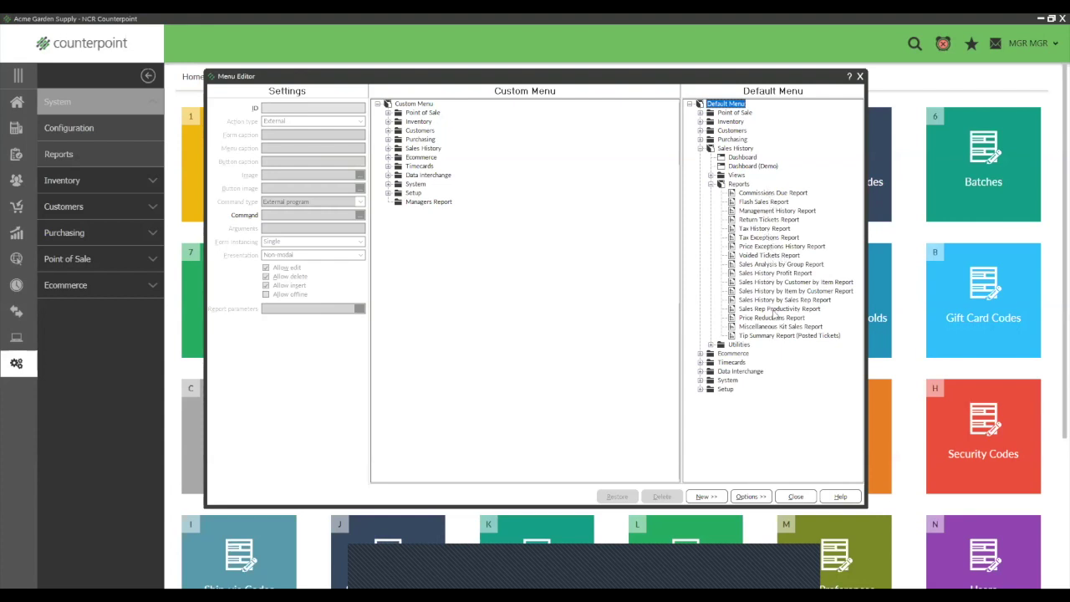
{"action": "left_click", "coordinate": [756, 194]}
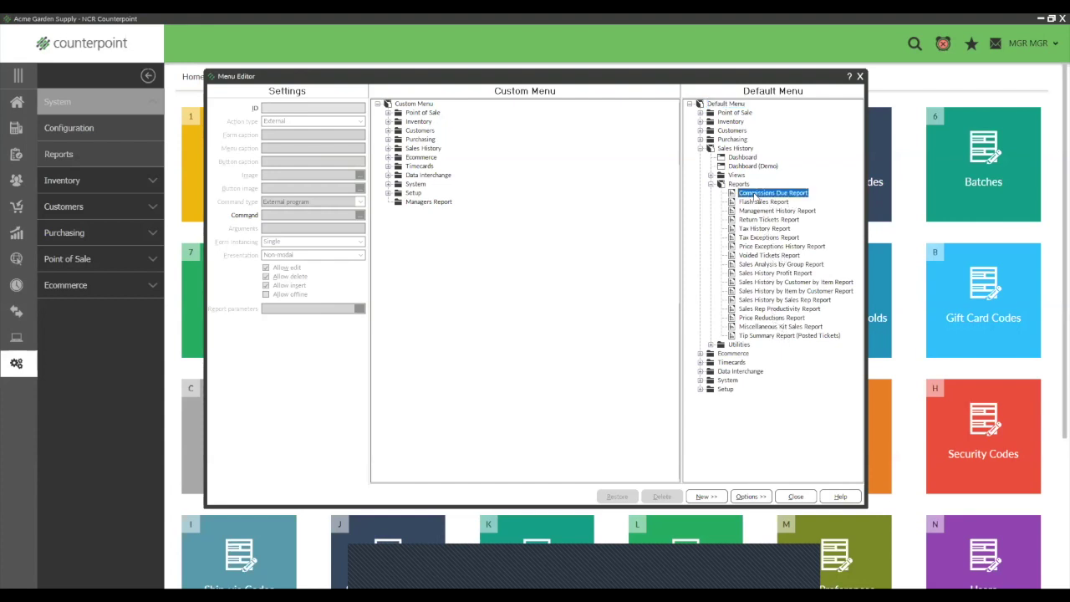
{"action": "left_click_drag", "start_coordinate": [756, 197], "coordinate": [424, 205]}
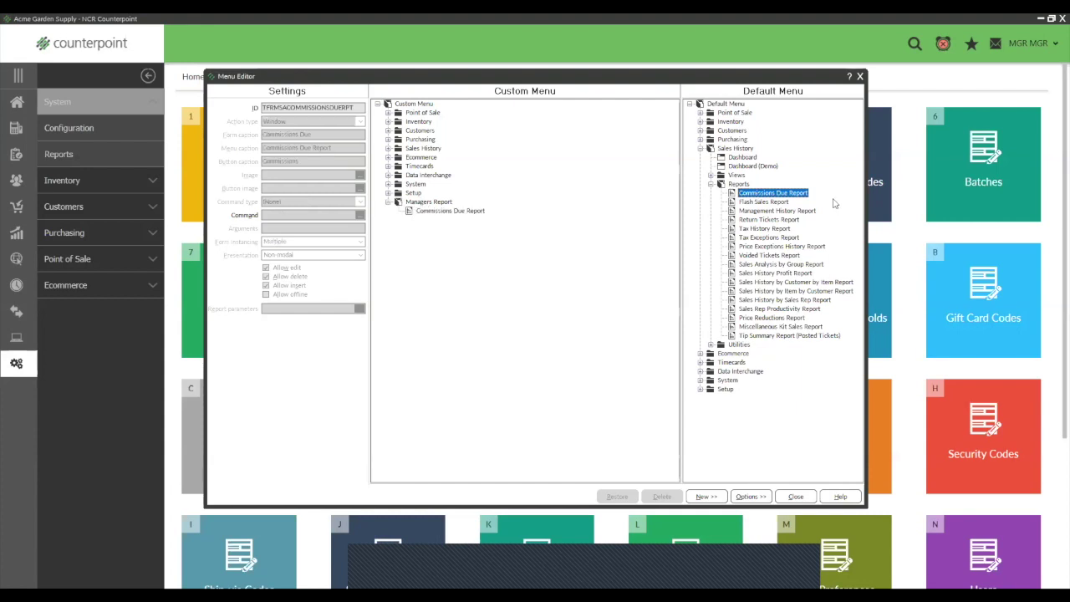
{"action": "left_click", "coordinate": [756, 204]}
{"action": "left_click_drag", "start_coordinate": [757, 206], "coordinate": [428, 203]}
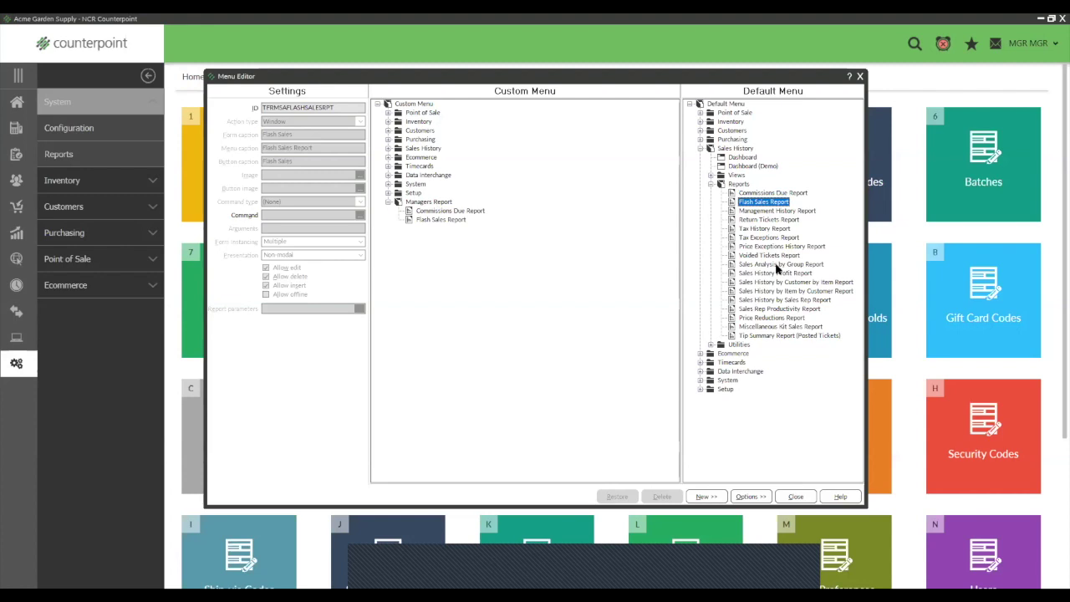
{"action": "left_click", "coordinate": [777, 311]}
{"action": "left_click_drag", "start_coordinate": [777, 311], "coordinate": [427, 205]}
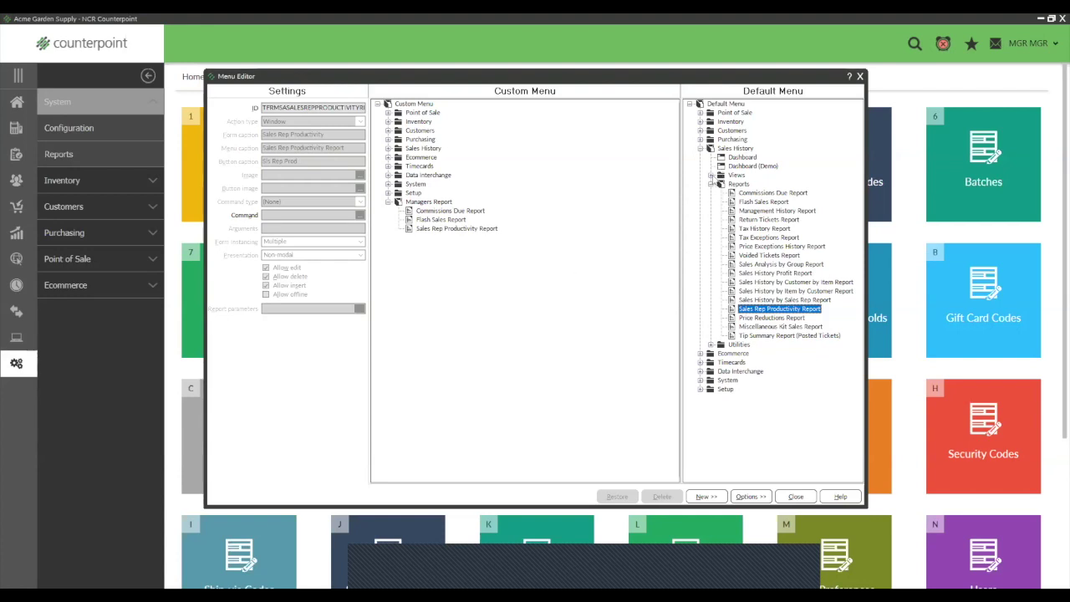
Step: Add the Inventory Merchandise Analysis Report to the Managers Report folder
{"action": "left_click", "coordinate": [712, 184]}
{"action": "left_click", "coordinate": [700, 148]}
{"action": "left_click", "coordinate": [735, 148]}
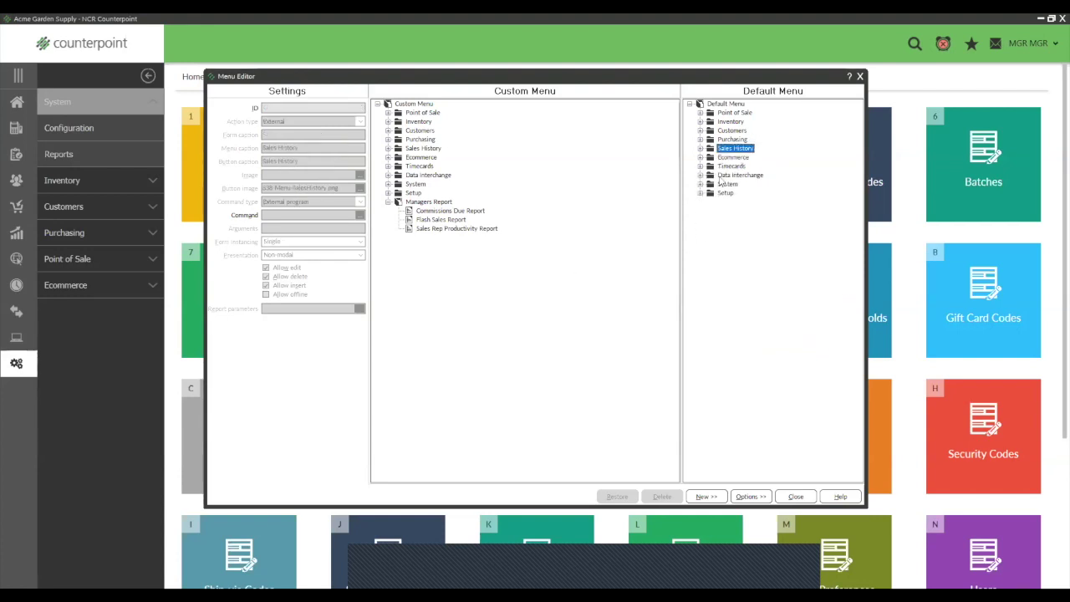
{"action": "left_click", "coordinate": [729, 122]}
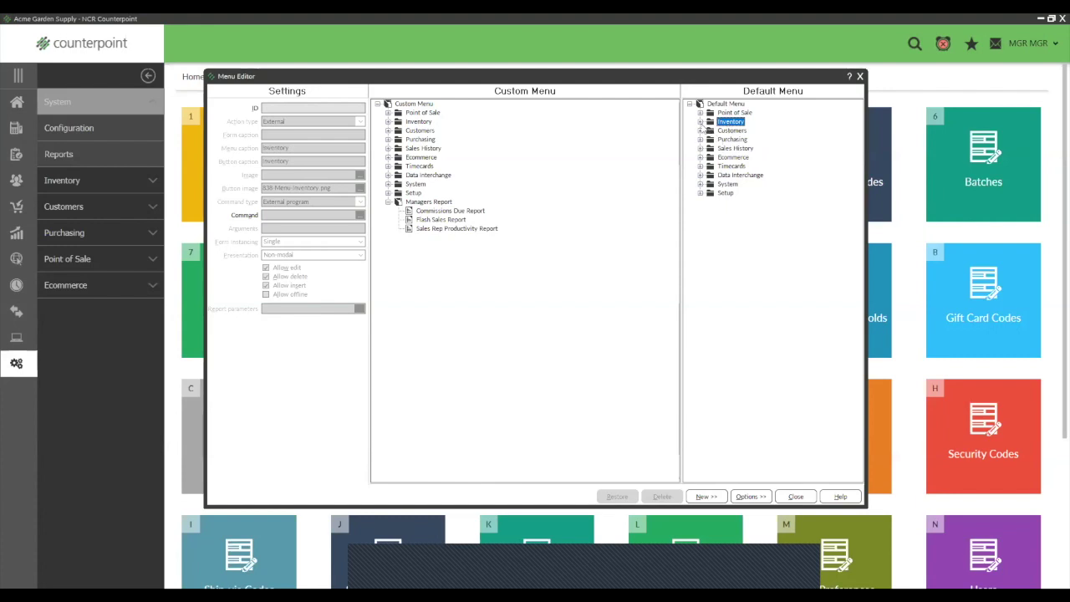
{"action": "left_click", "coordinate": [701, 122]}
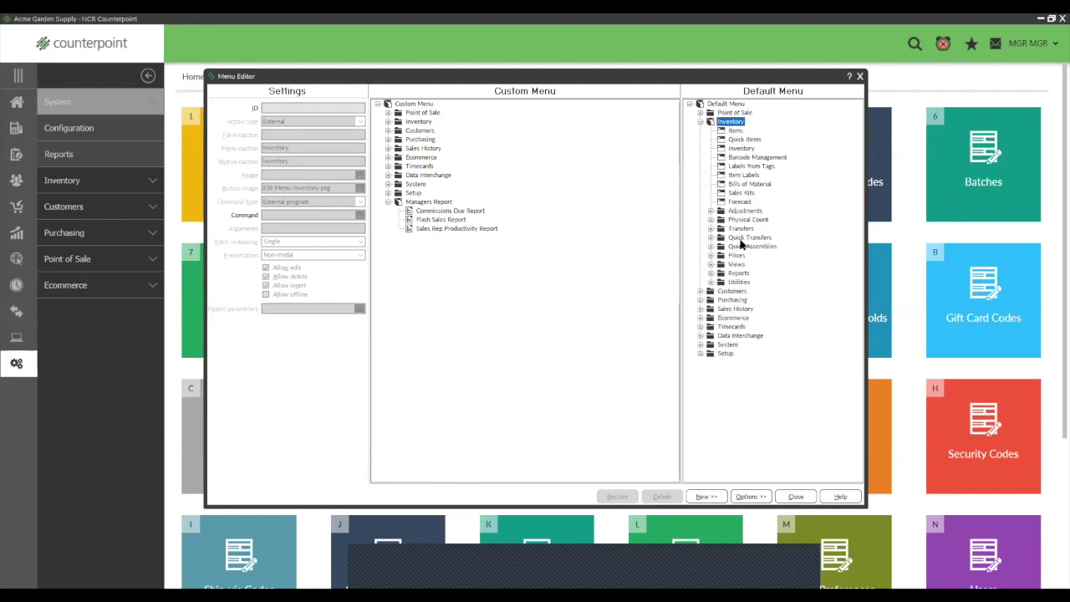
{"action": "left_click", "coordinate": [711, 273]}
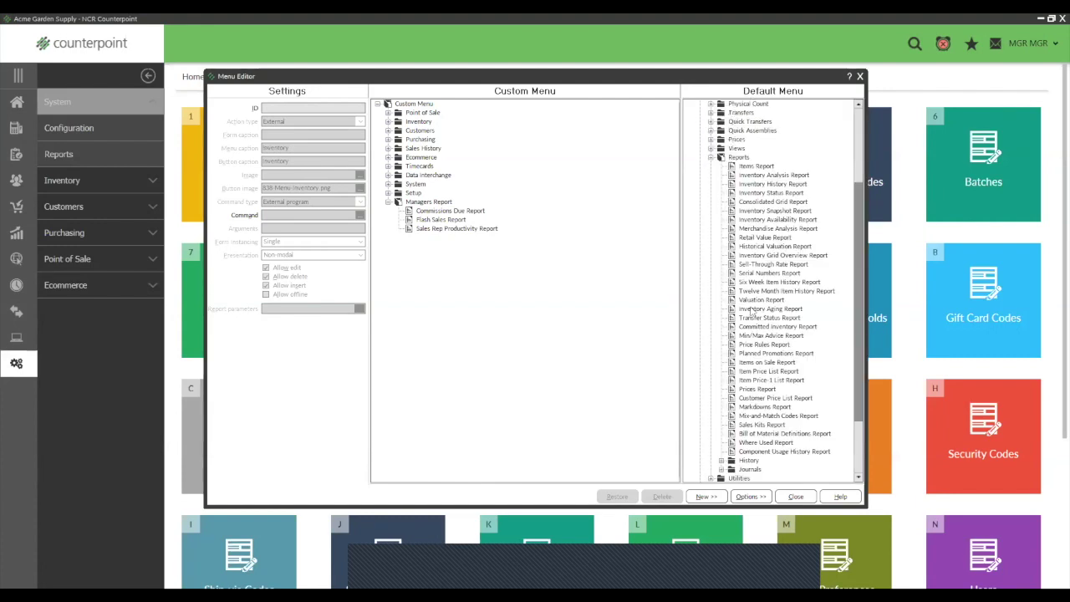
{"action": "left_click", "coordinate": [757, 228]}
{"action": "left_click_drag", "start_coordinate": [757, 228], "coordinate": [413, 203]}
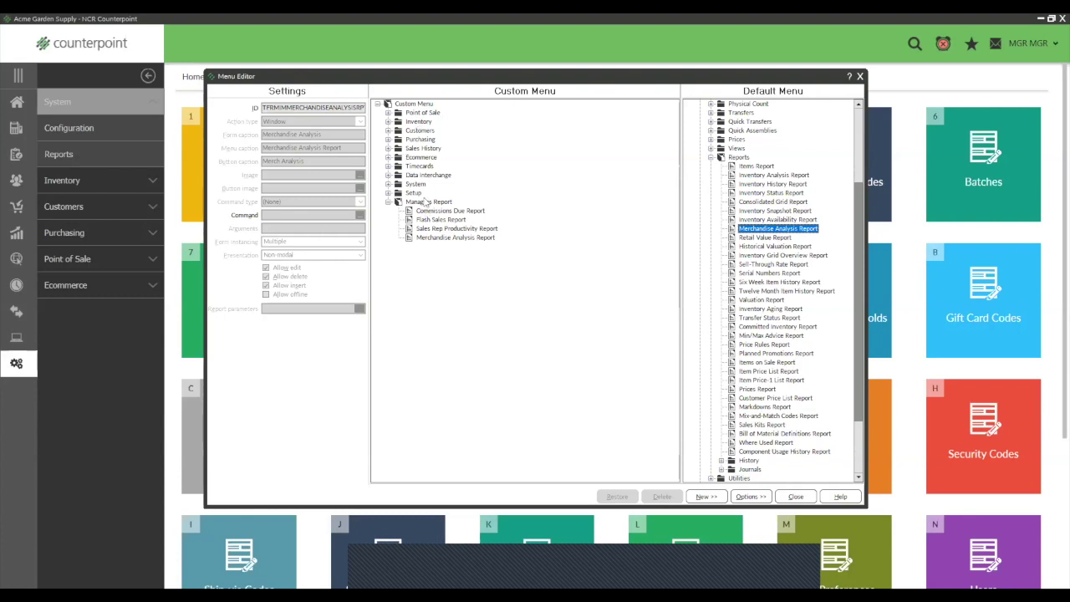
Step: Save the MGR menu changes and check the Managers Report page's four report tiles
{"action": "left_click", "coordinate": [797, 498]}
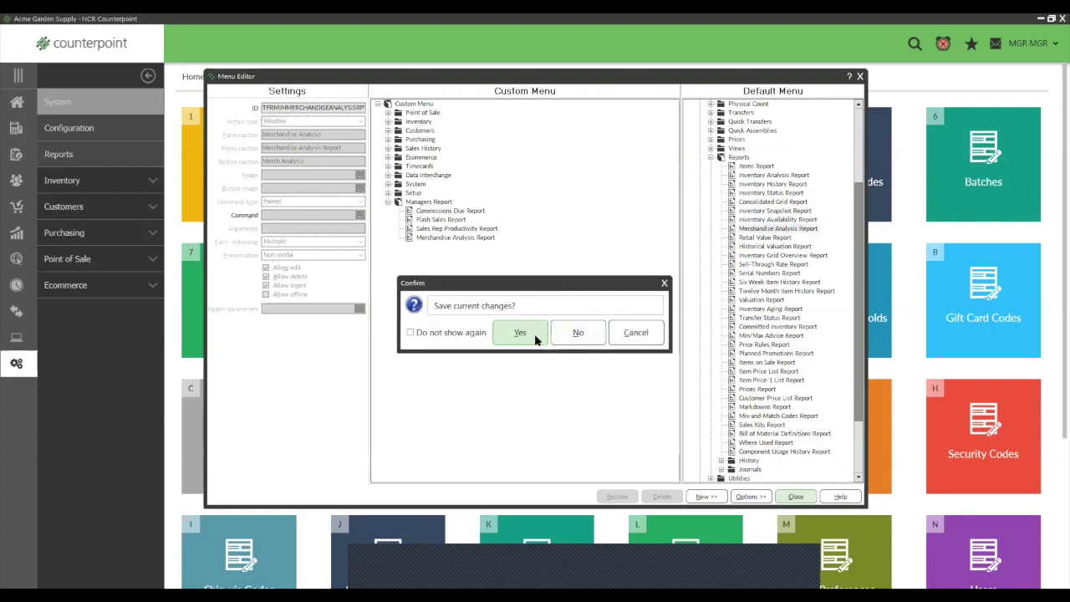
{"action": "left_click", "coordinate": [536, 338]}
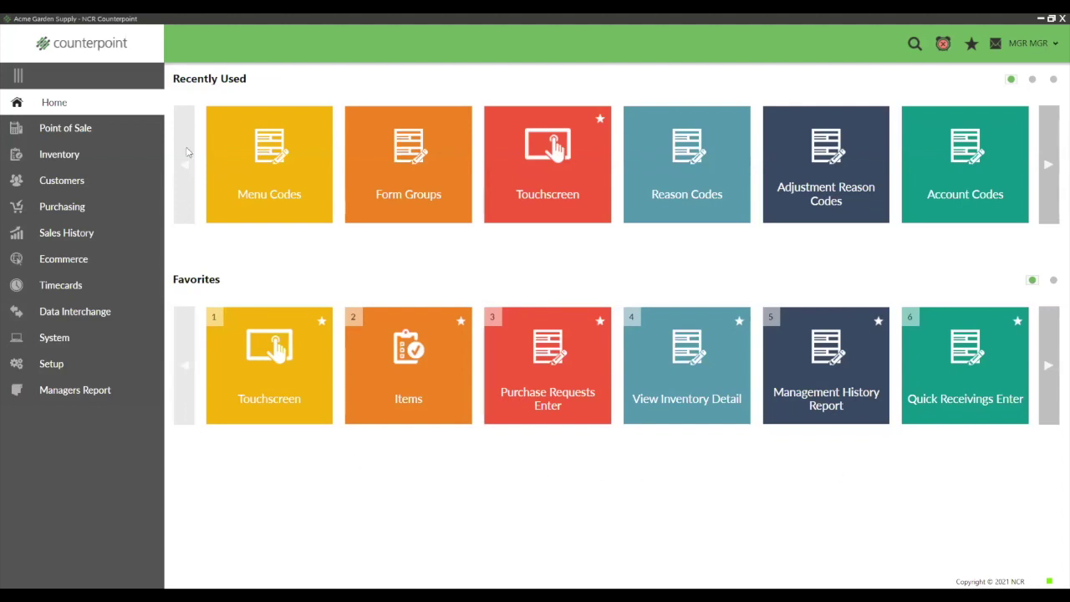
{"action": "left_click", "coordinate": [53, 390]}
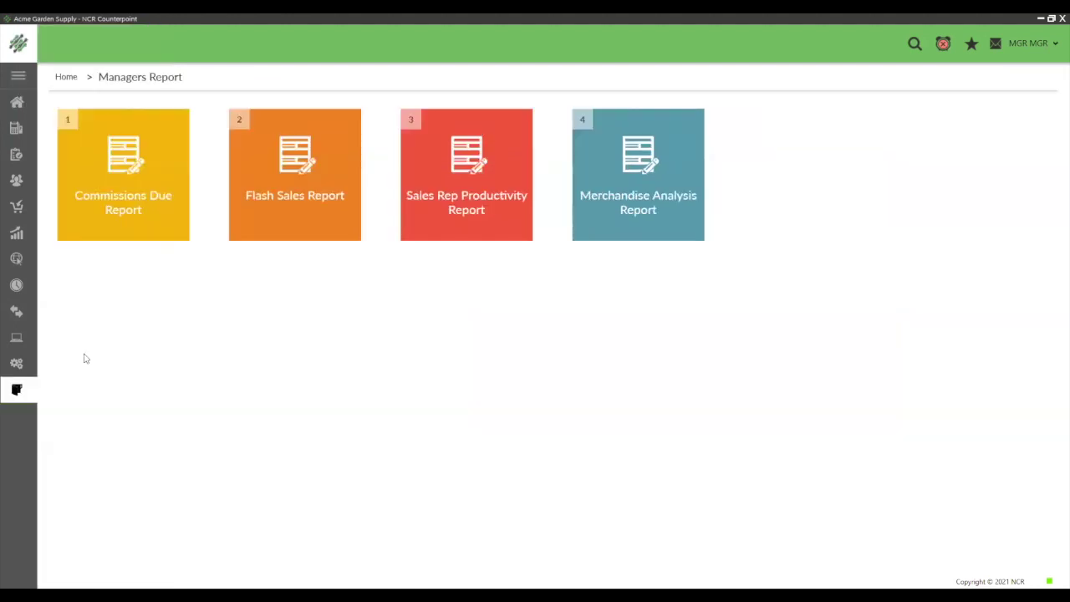
{"action": "left_click", "coordinate": [57, 78]}
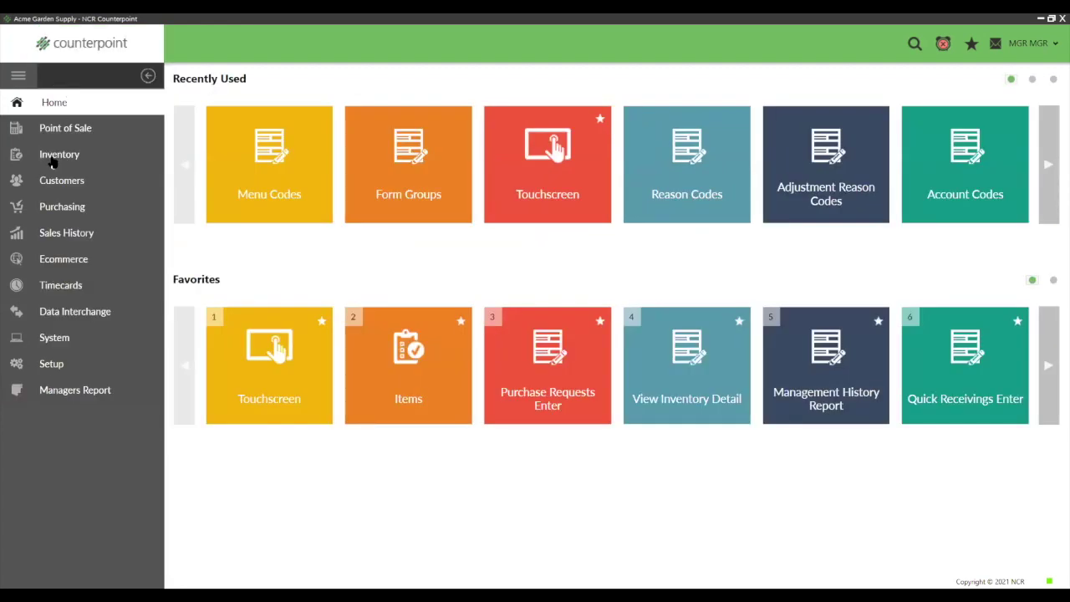
{"action": "left_click", "coordinate": [55, 393]}
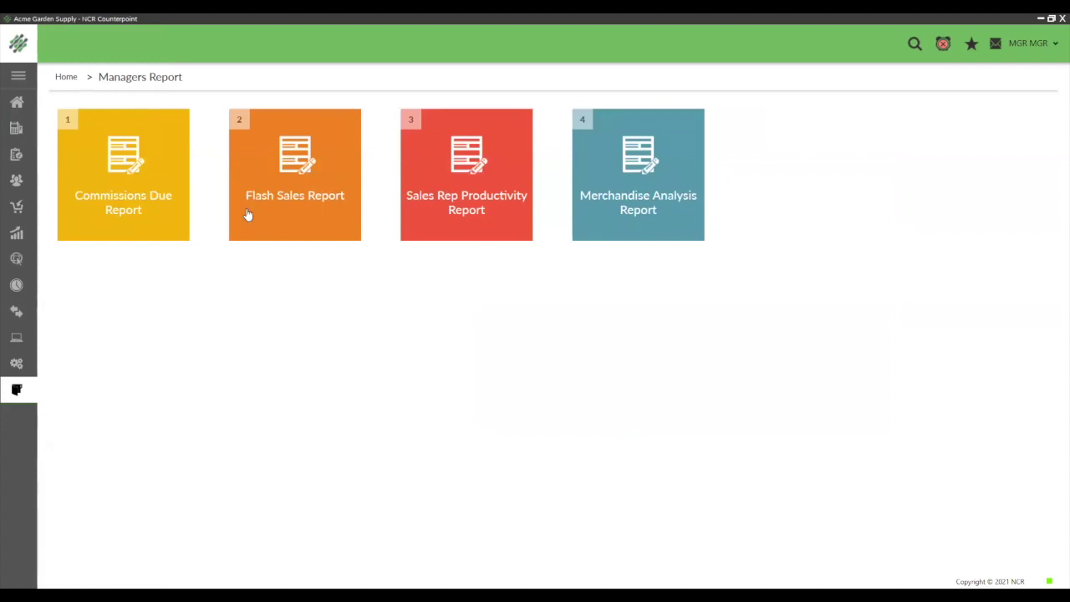
{"action": "left_click", "coordinate": [8, 102]}
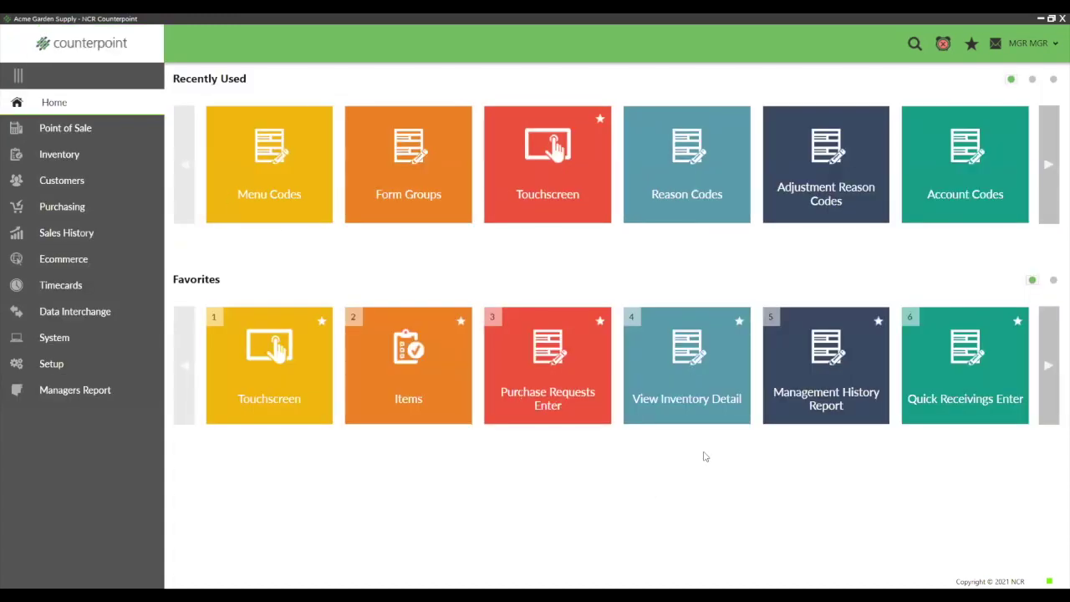